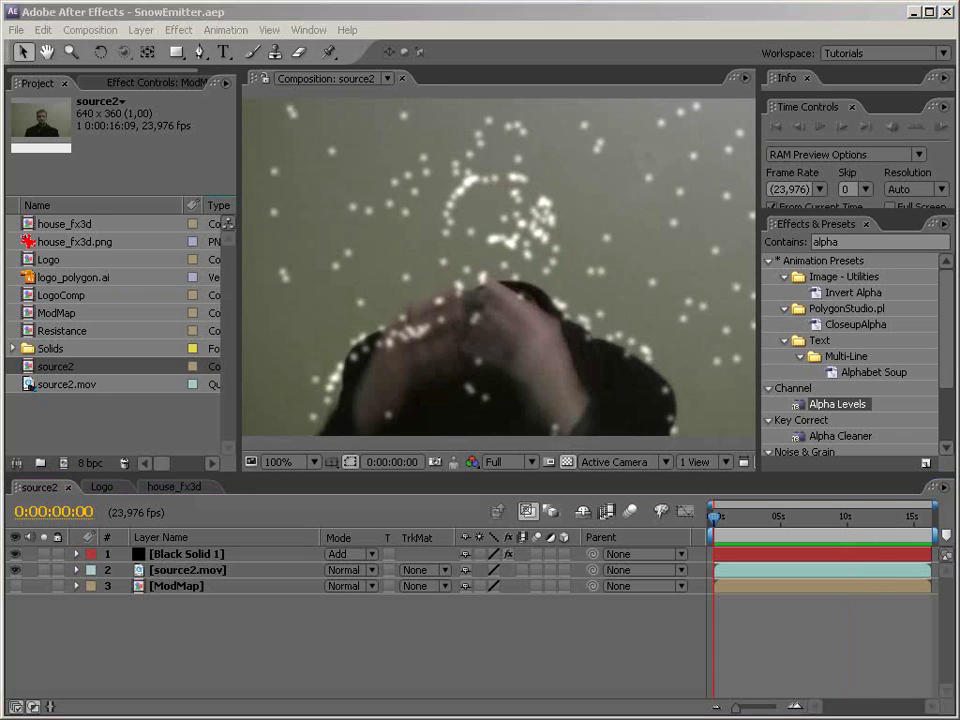
Stop the preview, then replay a RAM preview of the finished snow effect.
{"action": "key", "text": "space"}
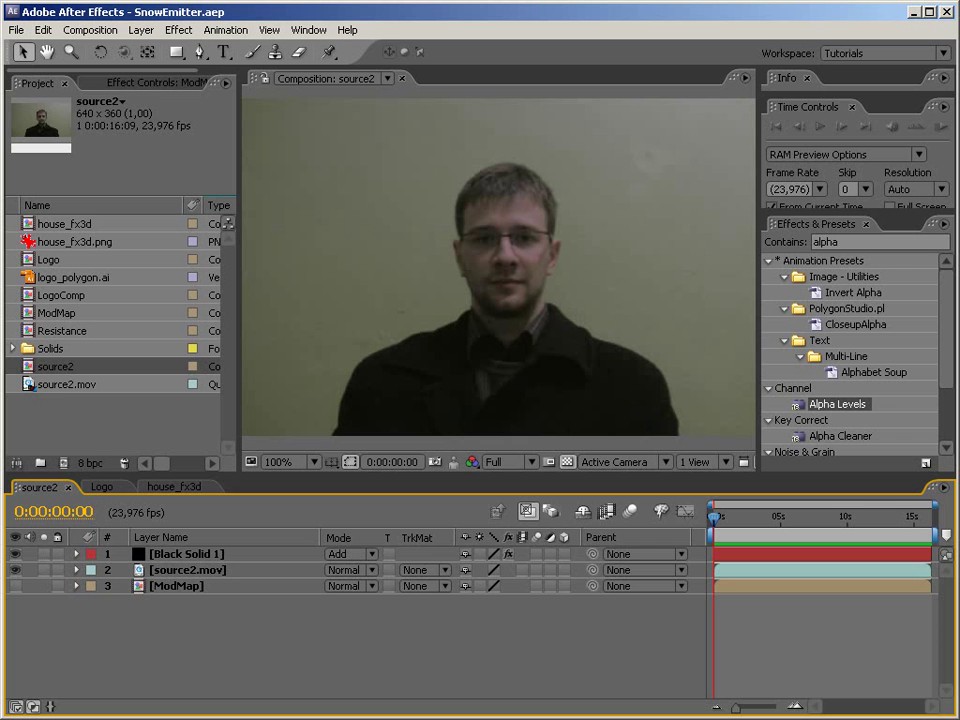
{"action": "key", "text": "KP_0"}
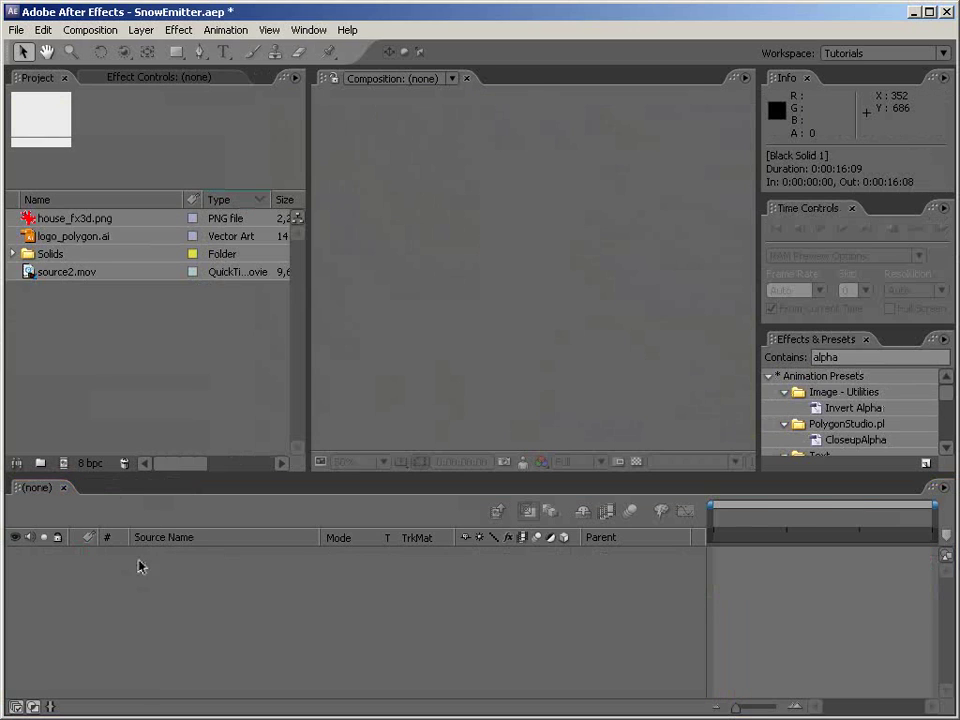
Create a source2 composition from source2.mov and scrub through the footage to review it.
{"action": "left_click", "coordinate": [90, 377]}
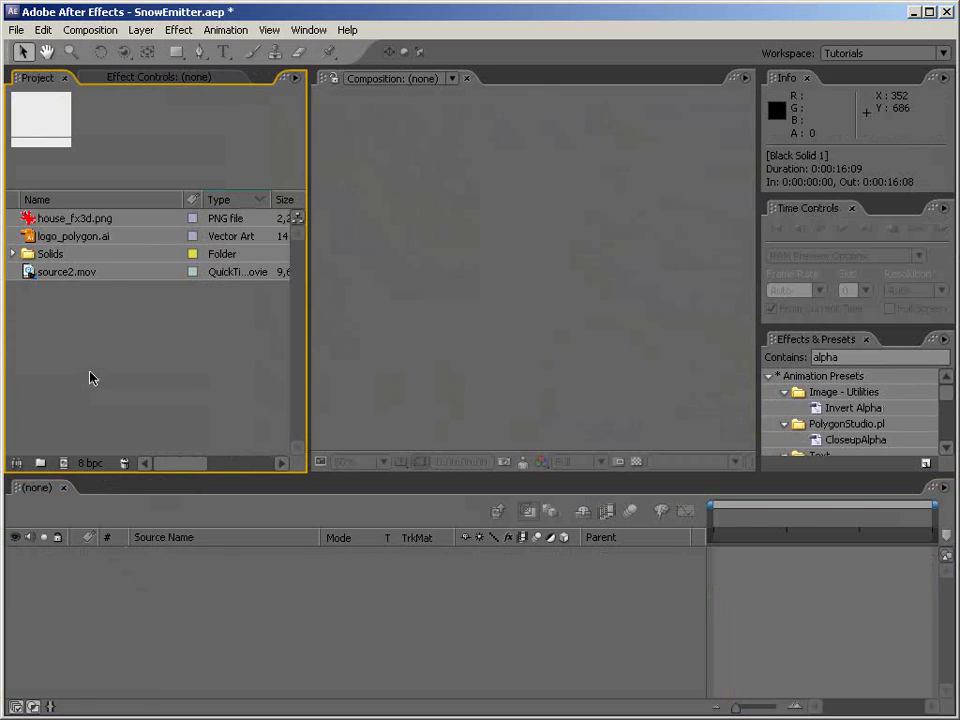
{"action": "left_click_drag", "start_coordinate": [30, 272], "coordinate": [64, 461]}
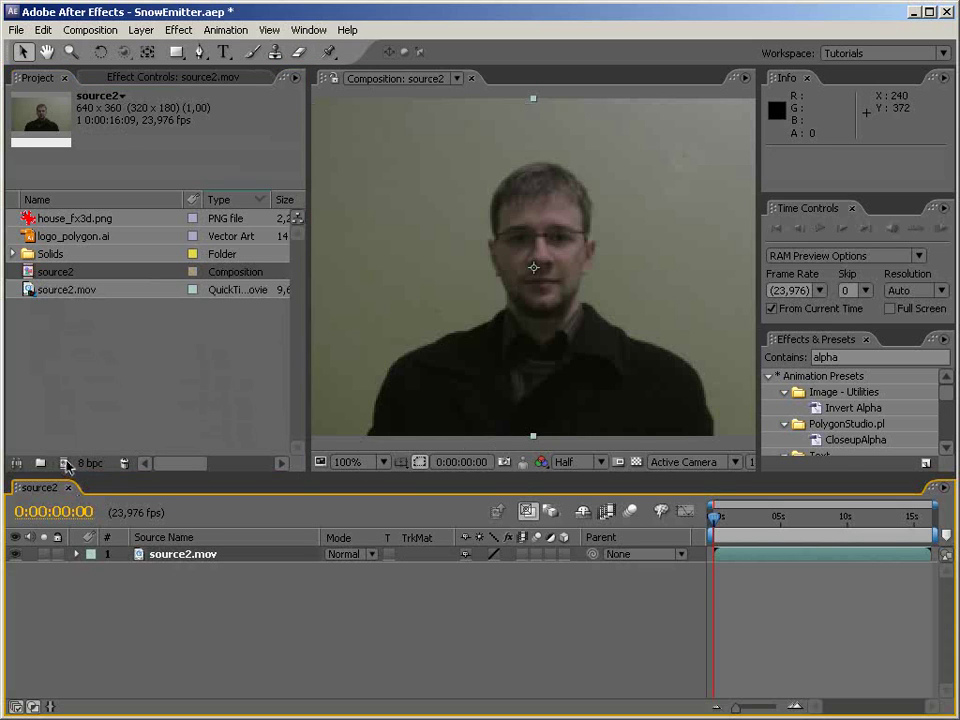
{"action": "left_click_drag", "start_coordinate": [715, 517], "coordinate": [658, 559]}
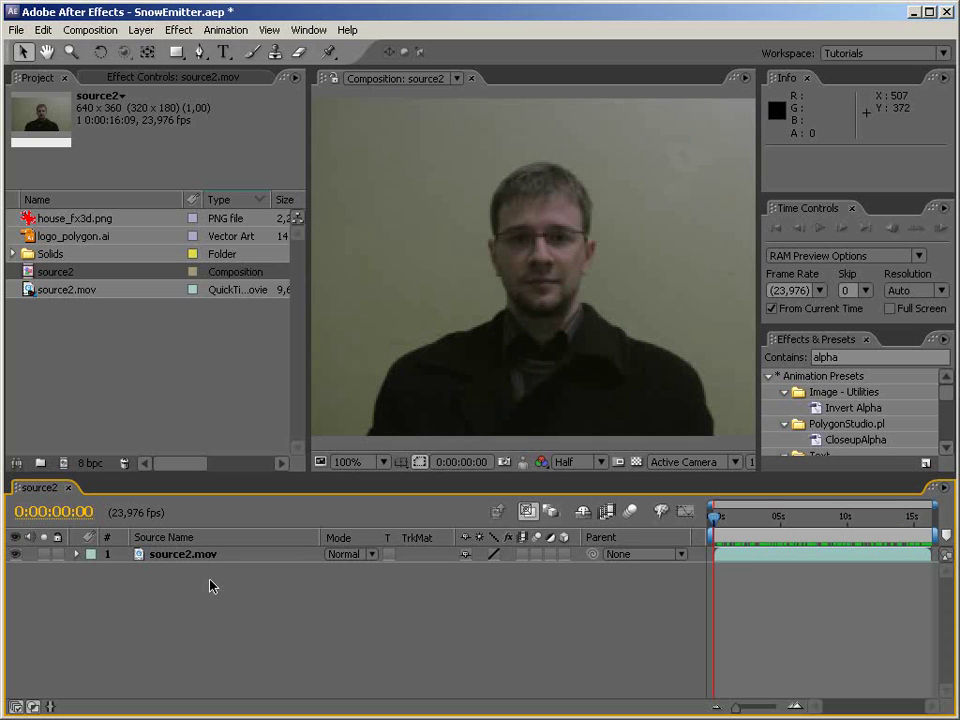
{"action": "key", "text": "alt+Tab"}
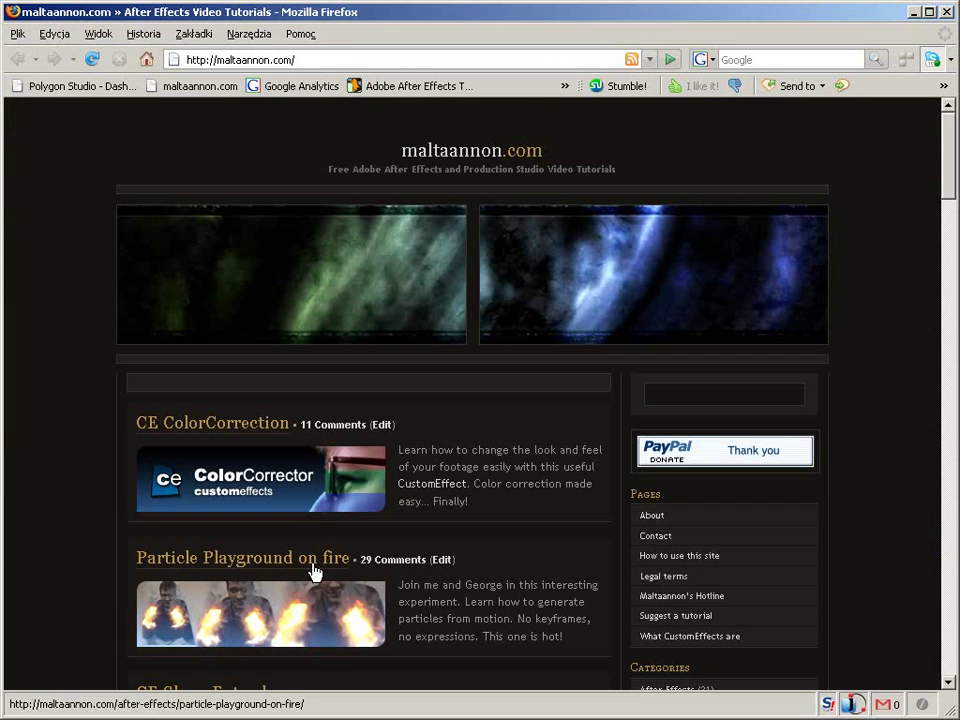
{"action": "key", "text": "alt+Tab"}
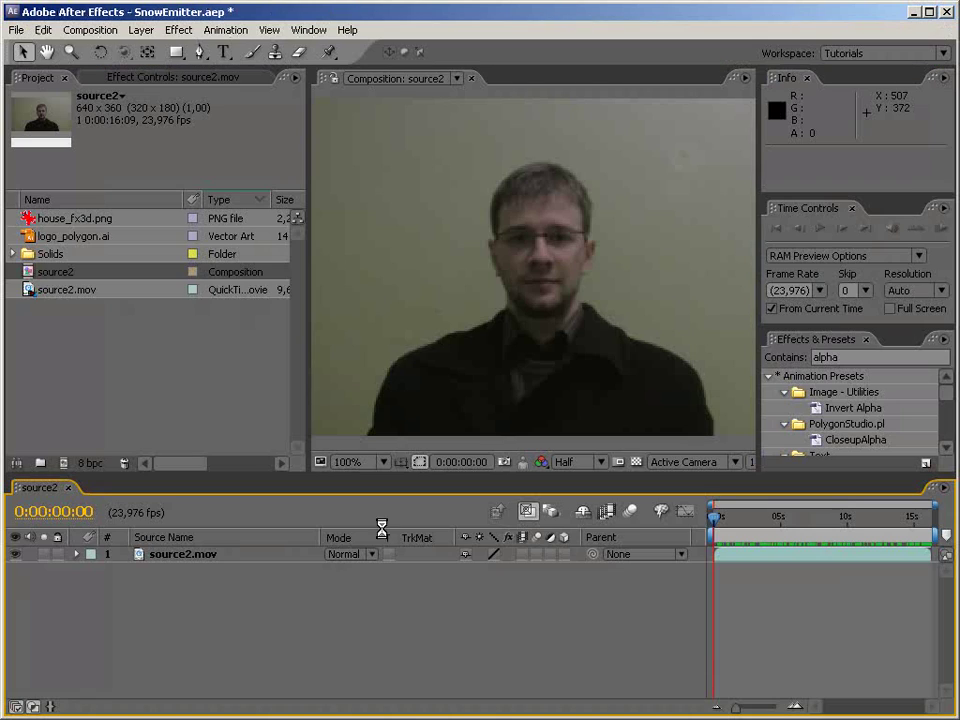
Duplicate the source2.mov layer and pre-compose the top copy as 'Resistance_George'.
{"action": "left_click", "coordinate": [176, 558]}
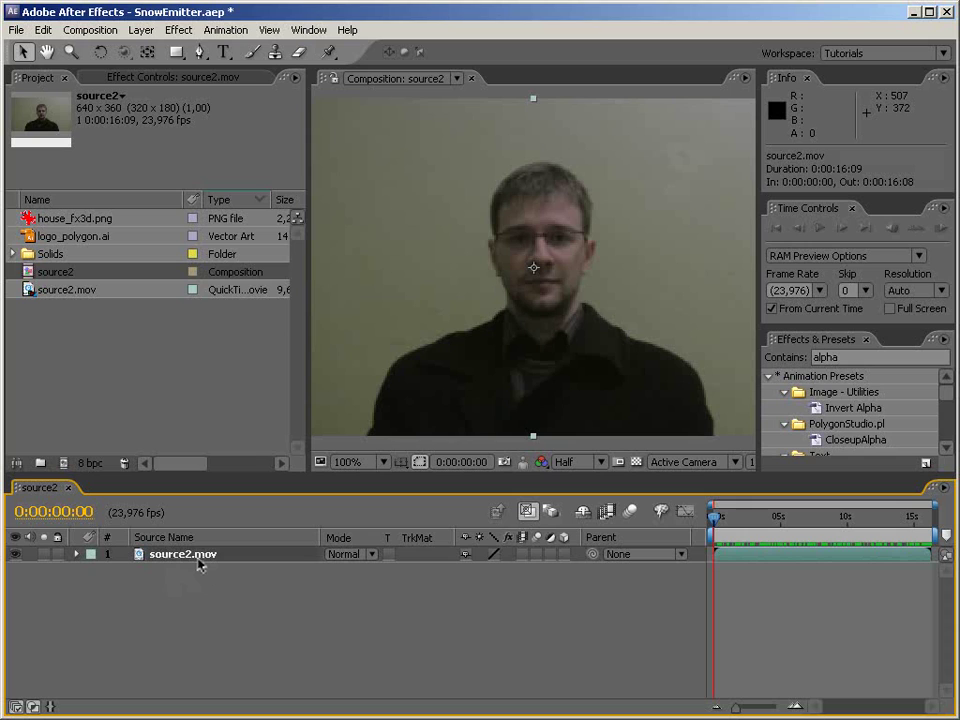
{"action": "left_click", "coordinate": [197, 608]}
{"action": "left_click", "coordinate": [207, 556]}
{"action": "key", "text": "ctrl+d"}
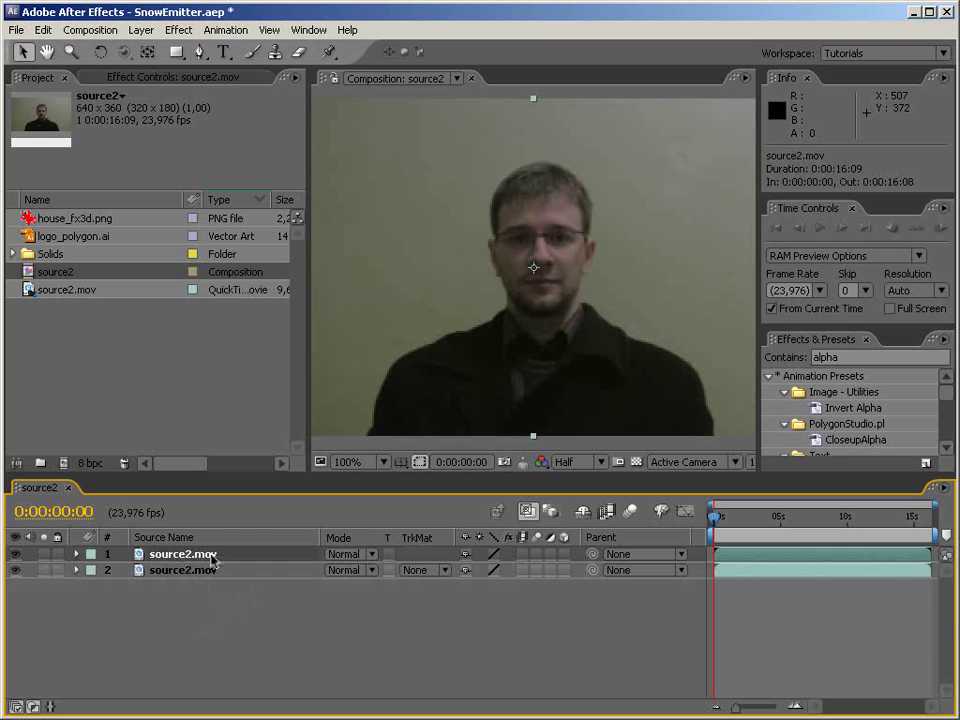
{"action": "key", "text": "ctrl+shift+c"}
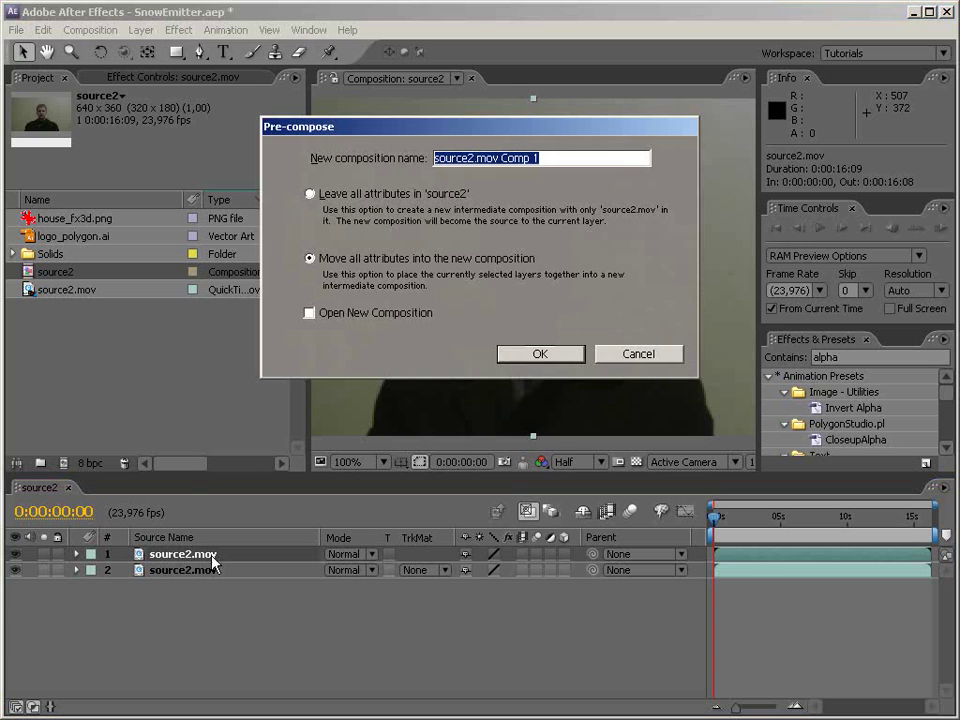
{"action": "type", "text": "Resistance_George"}
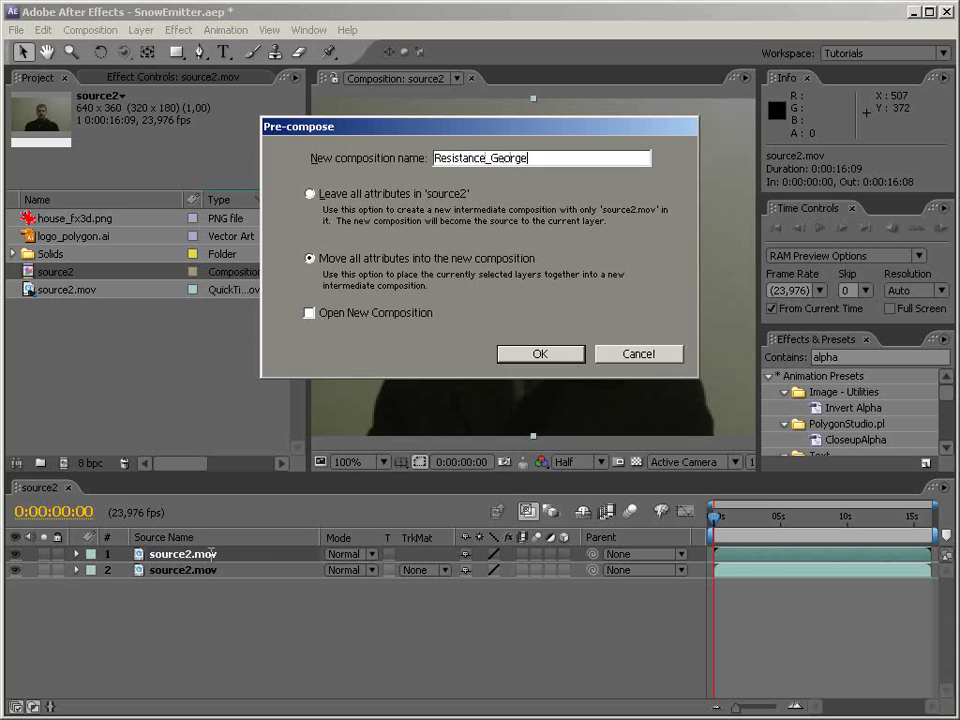
{"action": "key", "text": "Return"}
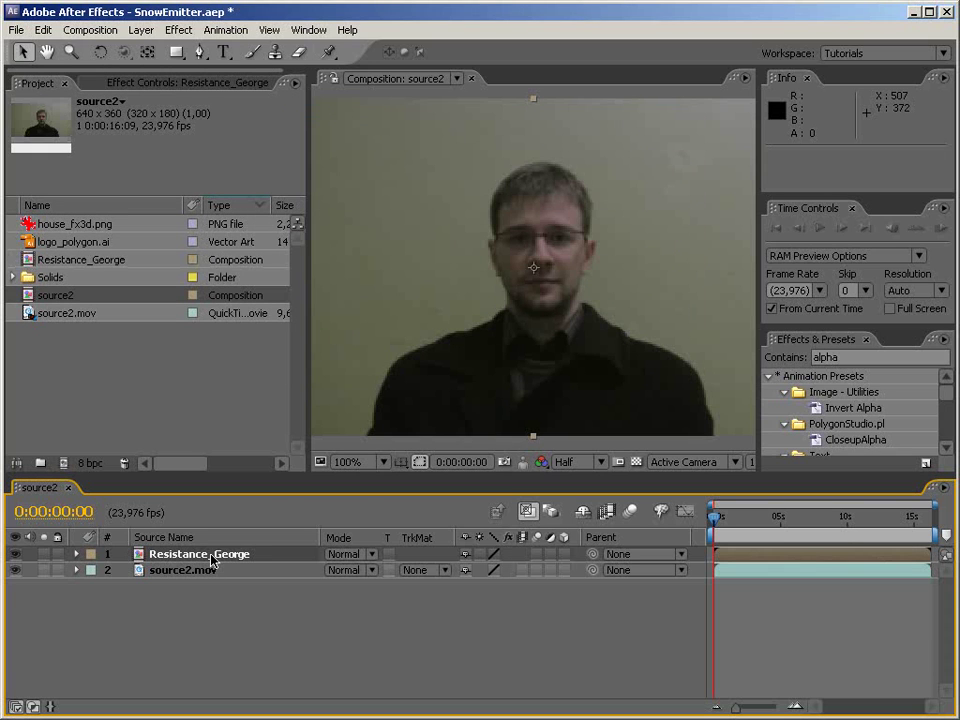
Open Resistance_George and apply Find Edges to its footage.
{"action": "double_click", "coordinate": [138, 561]}
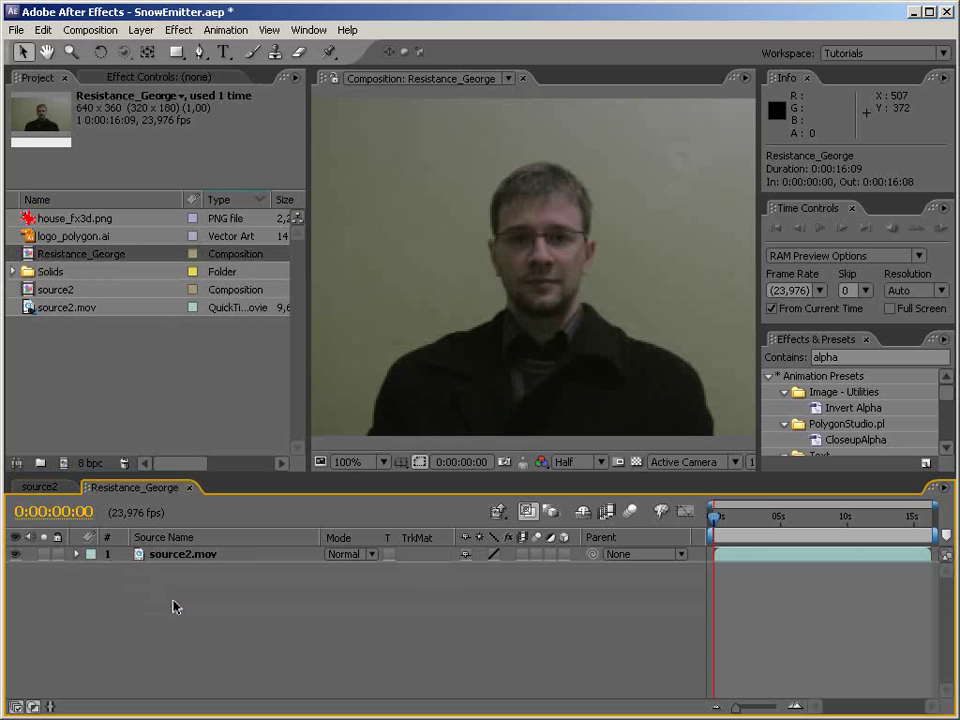
{"action": "mouse_move", "coordinate": [726, 536]}
{"action": "left_mouse_down"}
{"action": "mouse_move", "coordinate": [748, 524]}
{"action": "mouse_move", "coordinate": [884, 524]}
{"action": "mouse_move", "coordinate": [714, 524]}
{"action": "left_mouse_up"}
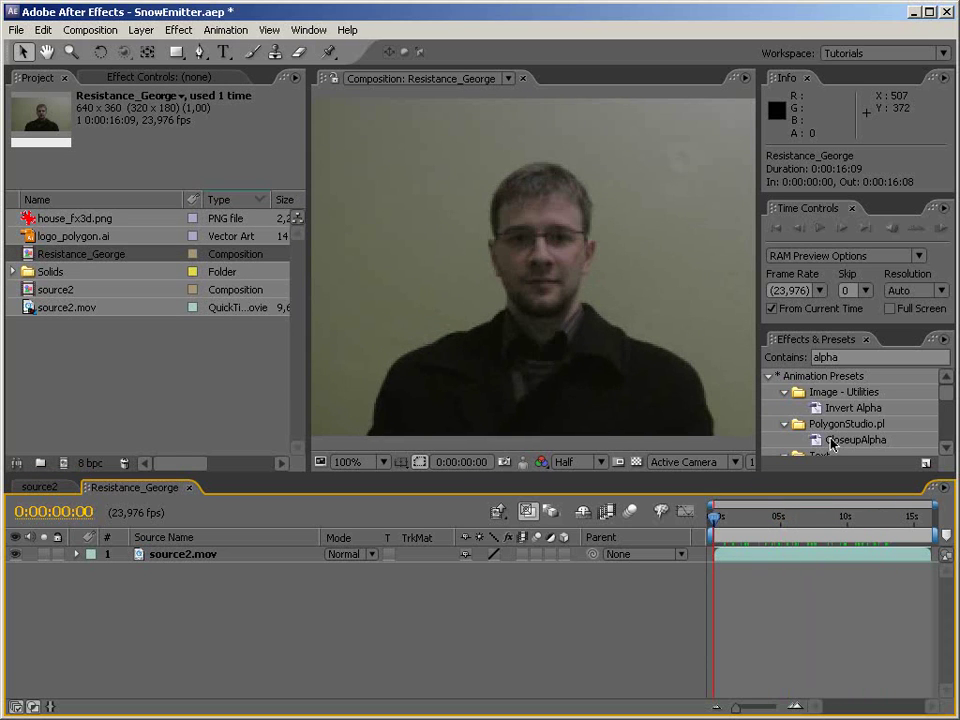
{"action": "left_click", "coordinate": [856, 357]}
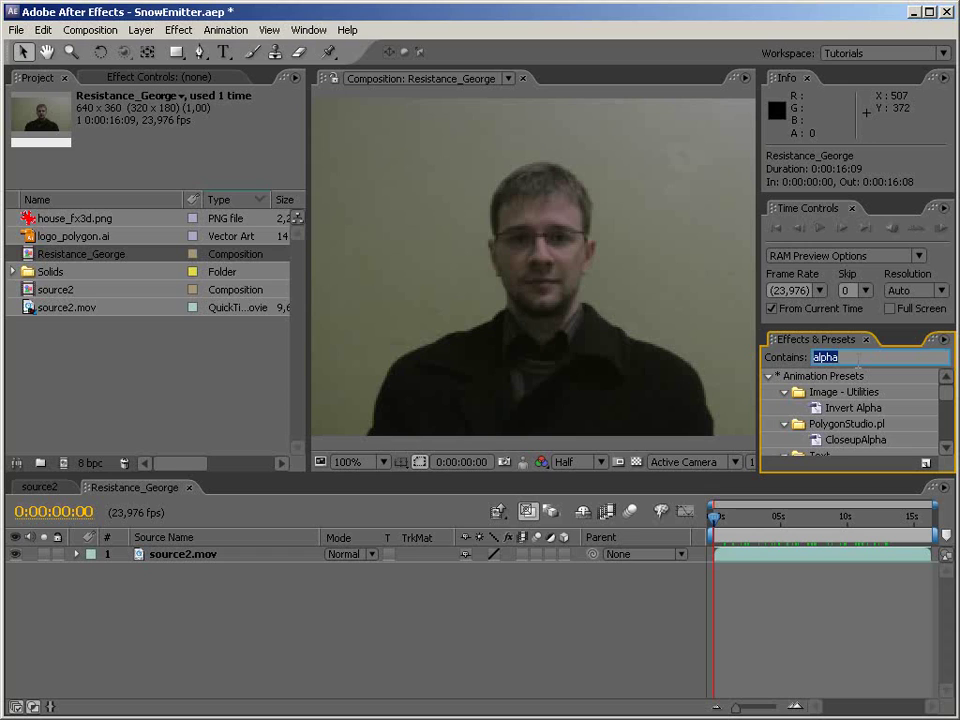
{"action": "type", "text": "fin"}
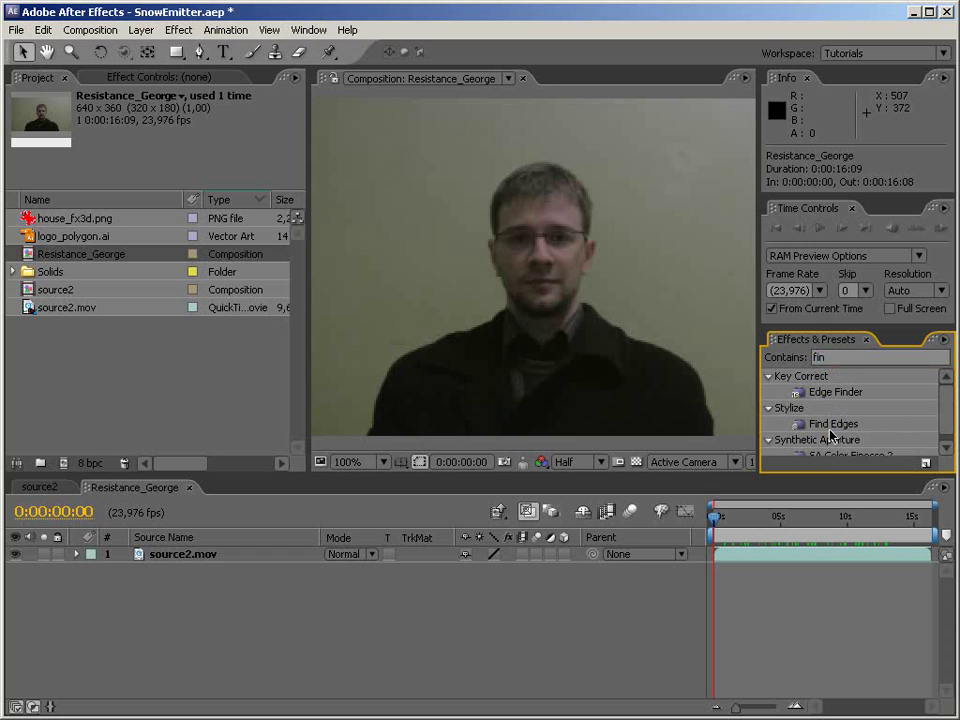
{"action": "left_click_drag", "start_coordinate": [835, 432], "coordinate": [510, 373]}
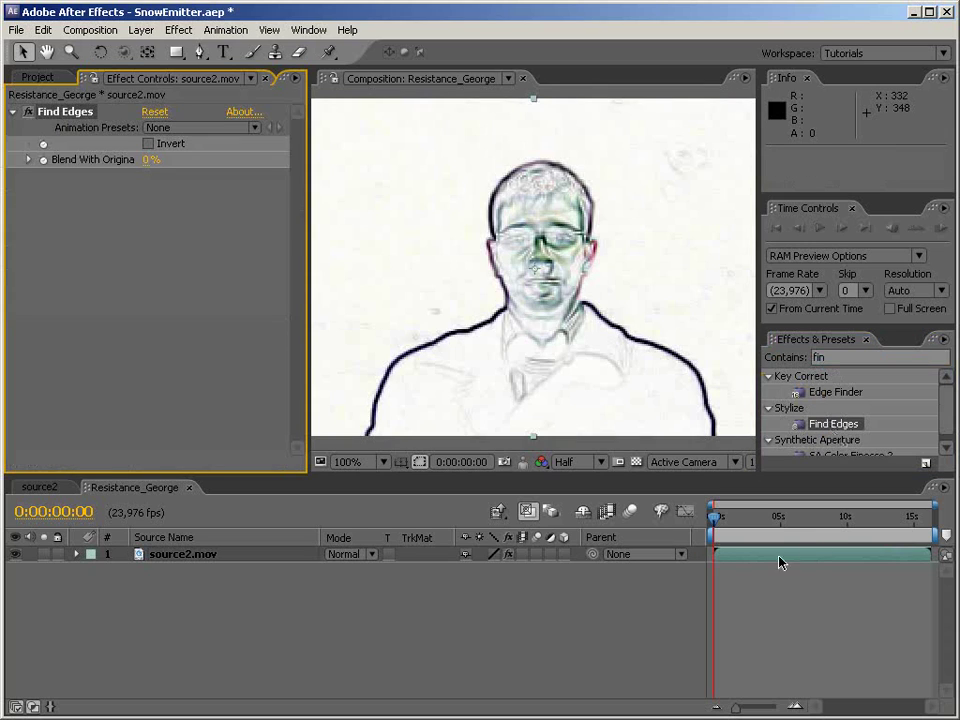
Turn on Invert in Find Edges for bright outlines on black.
{"action": "left_click", "coordinate": [457, 558]}
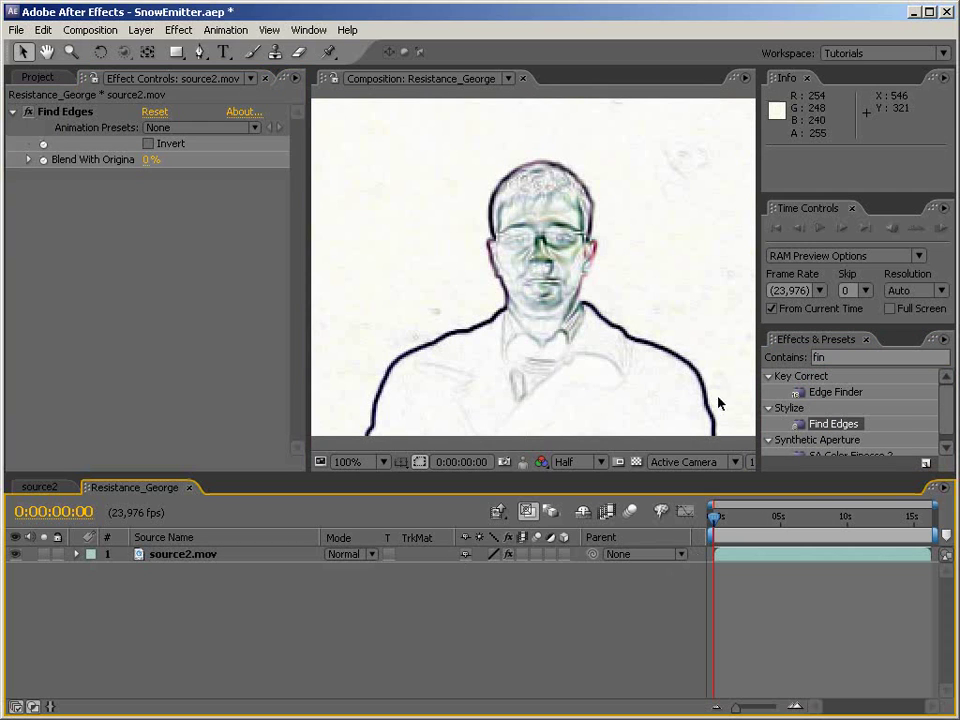
{"action": "left_click", "coordinate": [885, 357]}
{"action": "key", "text": "BackSpace"}
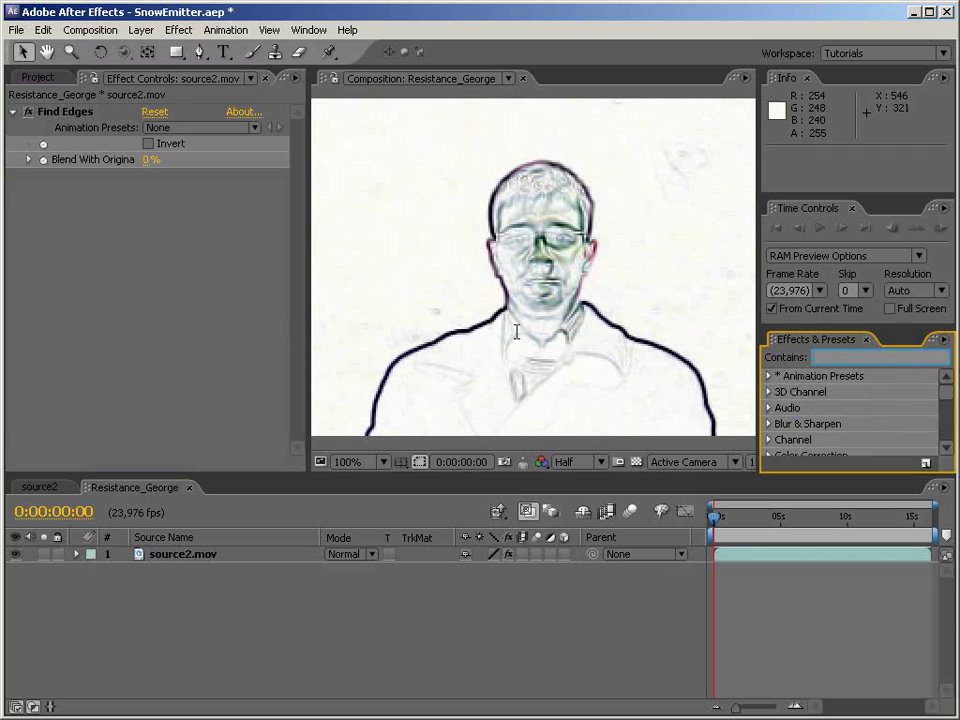
{"action": "left_click", "coordinate": [86, 246]}
{"action": "left_click", "coordinate": [828, 358]}
{"action": "left_click", "coordinate": [158, 147]}
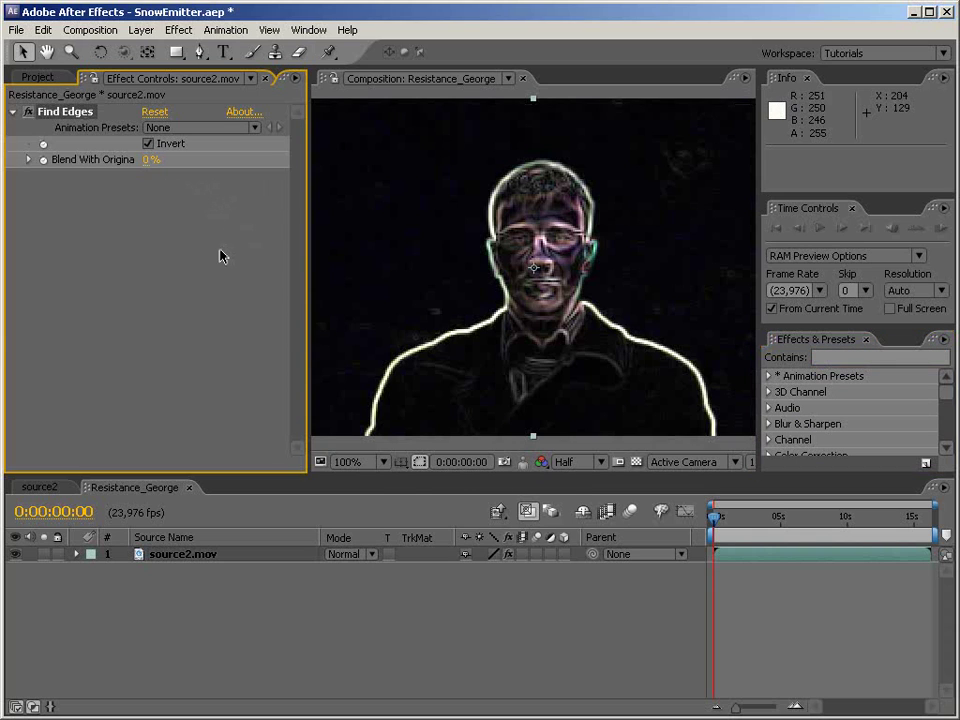
{"action": "left_click", "coordinate": [858, 358]}
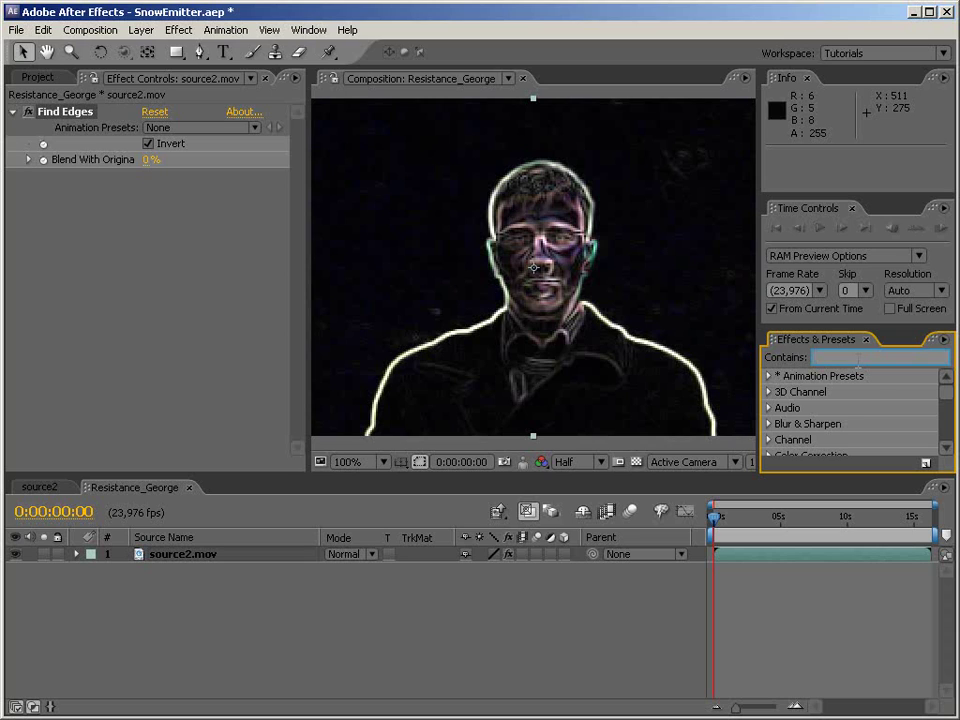
Add a Threshold effect after Find Edges and set its Level to 94.
{"action": "type", "text": "thre"}
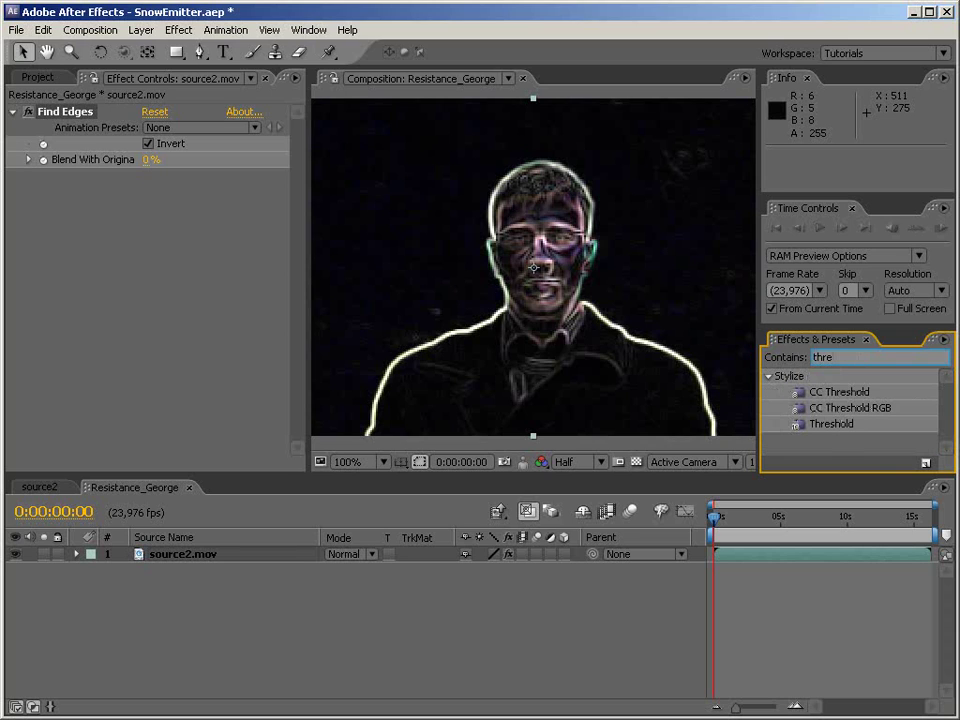
{"action": "left_click_drag", "start_coordinate": [829, 427], "coordinate": [193, 285]}
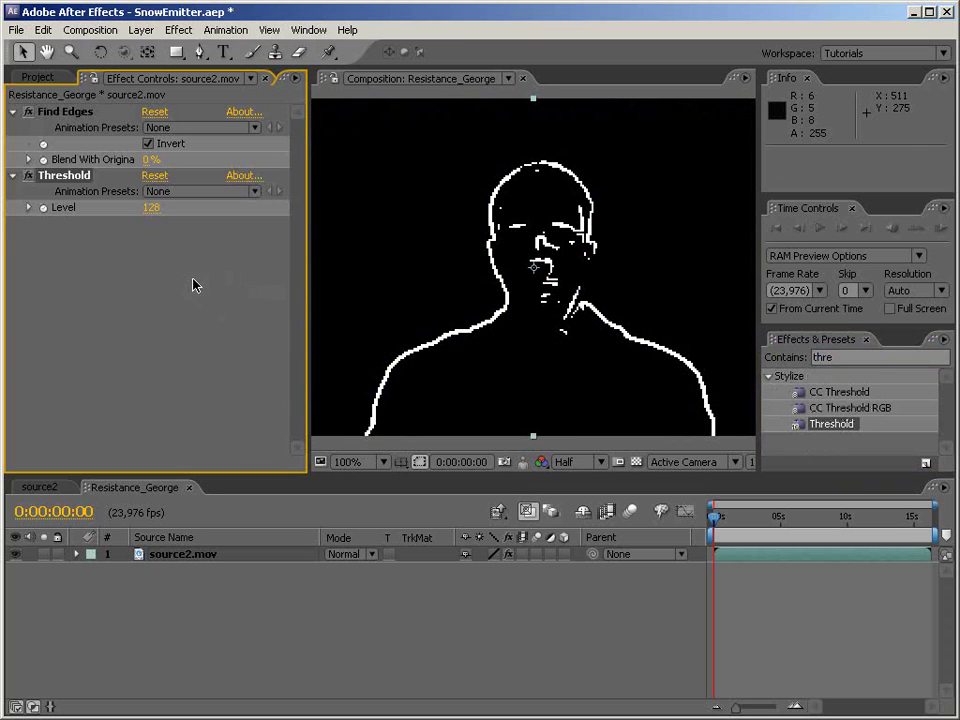
{"action": "left_click_drag", "start_coordinate": [150, 208], "coordinate": [137, 207]}
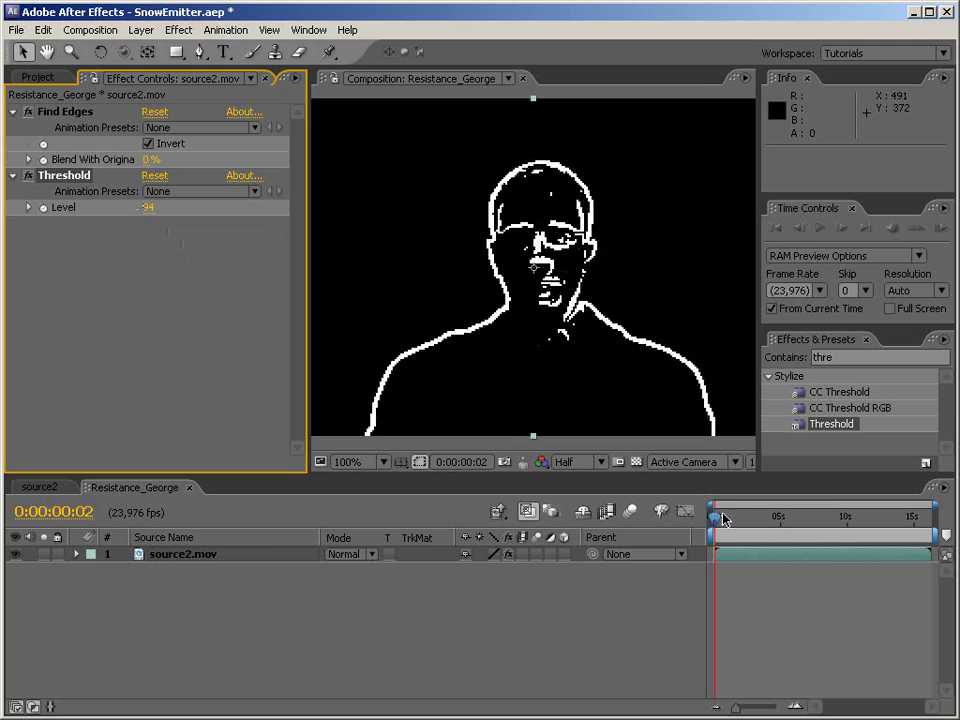
{"action": "left_click_drag", "start_coordinate": [716, 517], "coordinate": [660, 516]}
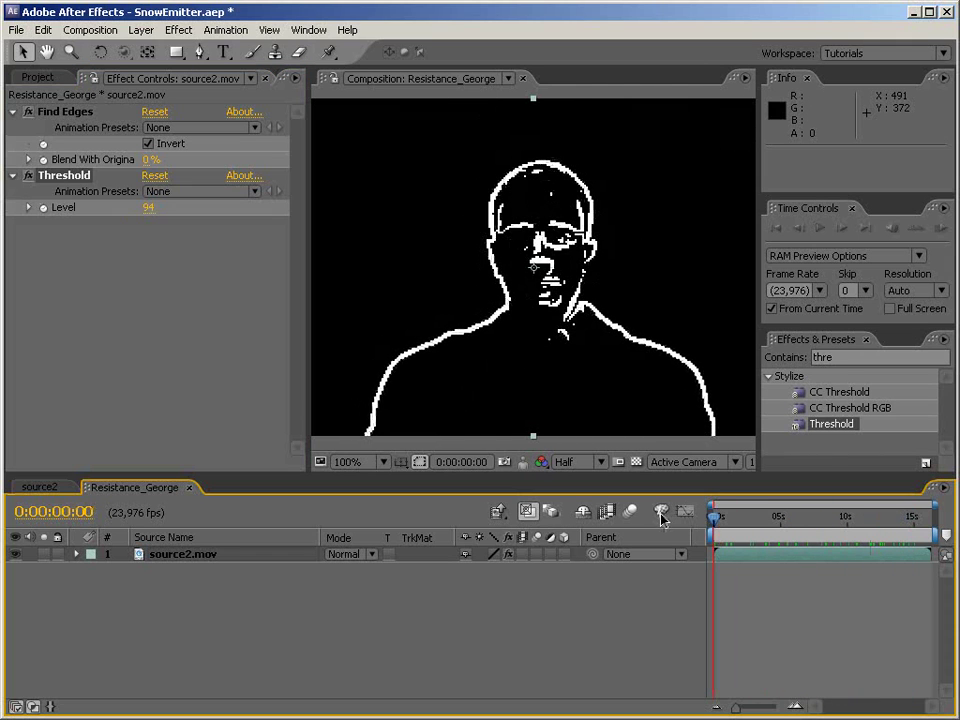
Try Minimax at radius 2 and 5, then delete it and preview the outline.
{"action": "left_click", "coordinate": [827, 441]}
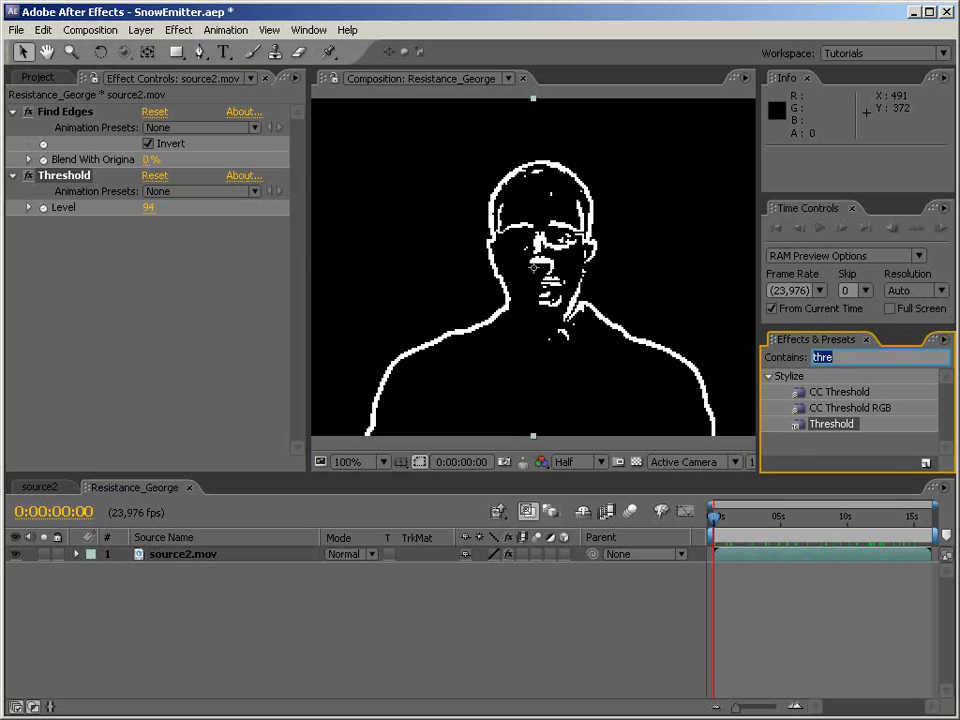
{"action": "type", "text": "mini"}
{"action": "left_click_drag", "start_coordinate": [820, 392], "coordinate": [150, 195]}
{"action": "left_click", "coordinate": [147, 223]}
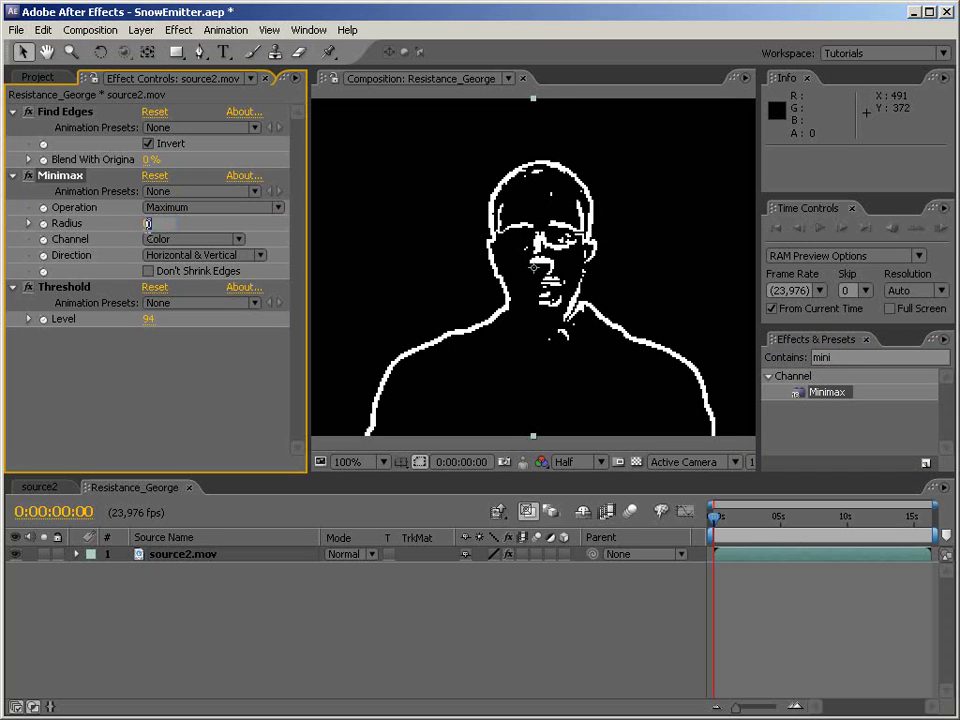
{"action": "key", "text": "Return"}
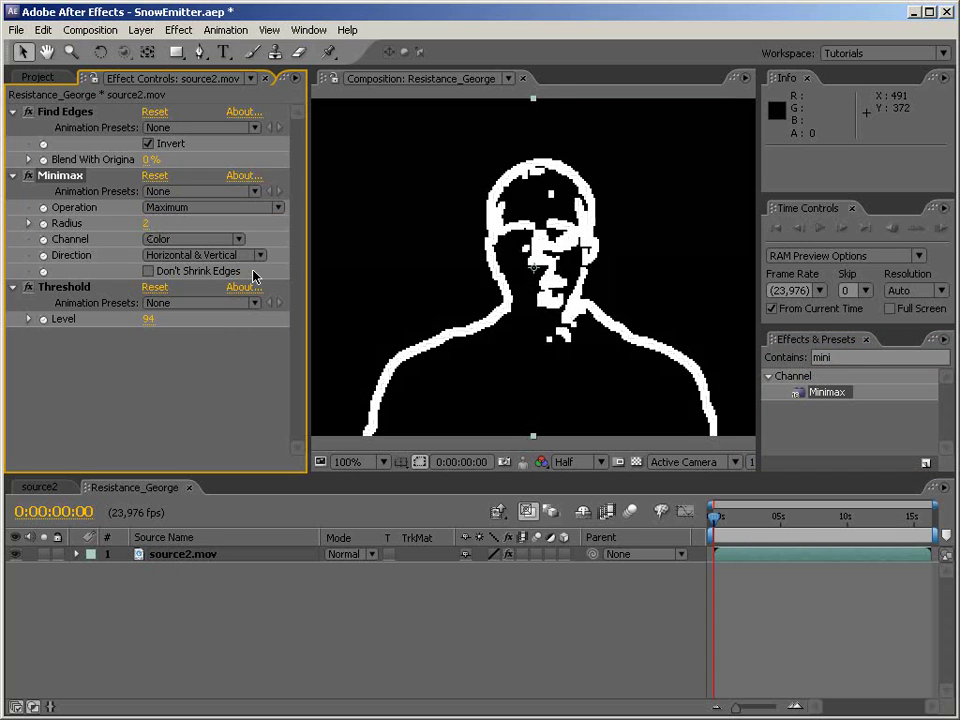
{"action": "left_click", "coordinate": [147, 224]}
{"action": "key", "text": "Return"}
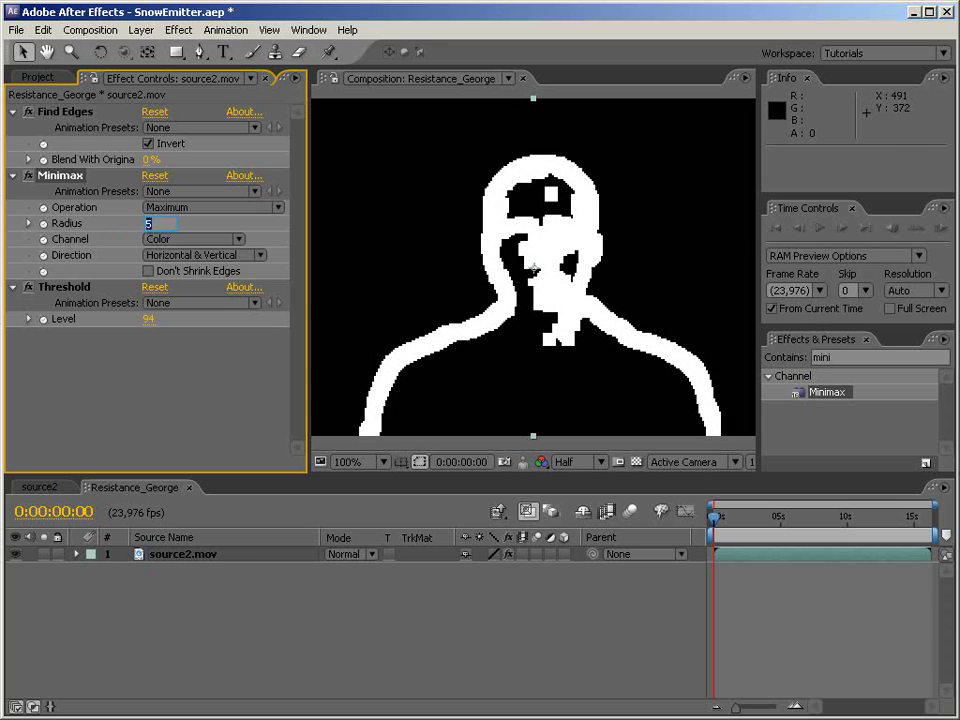
{"action": "key", "text": "Return"}
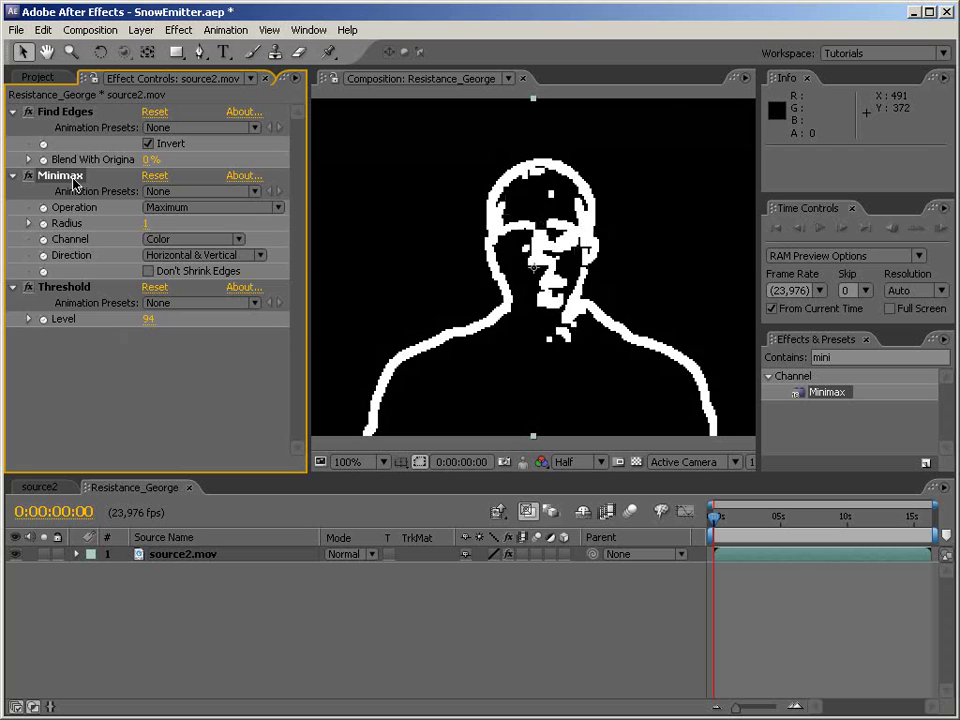
{"action": "key", "text": "Delete"}
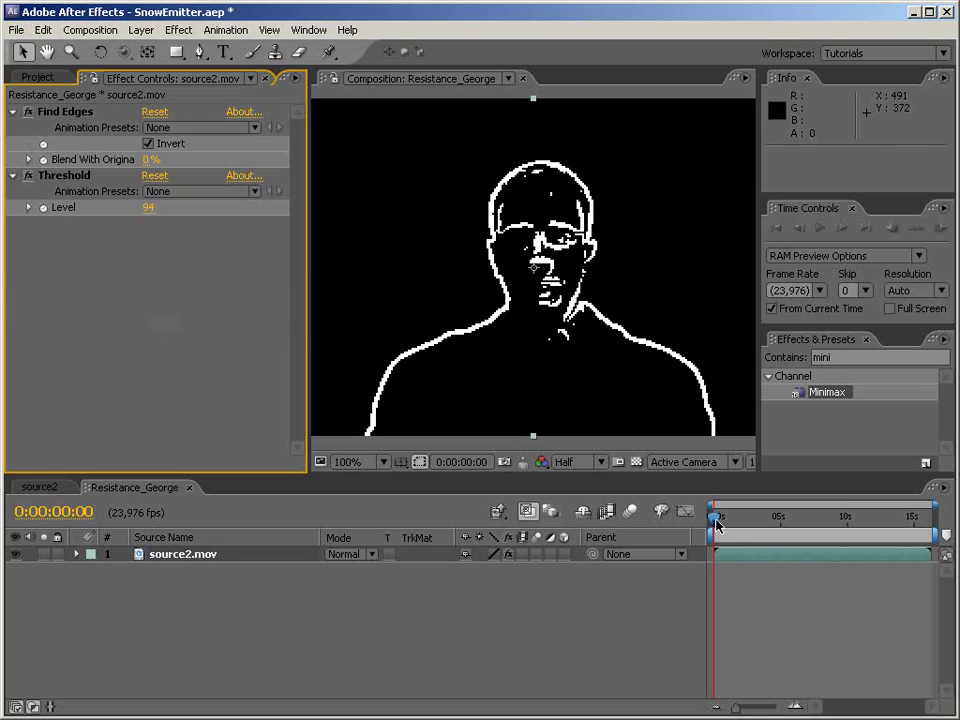
{"action": "mouse_move", "coordinate": [716, 522]}
{"action": "left_mouse_down"}
{"action": "mouse_move", "coordinate": [767, 522]}
{"action": "mouse_move", "coordinate": [716, 522]}
{"action": "left_mouse_up"}
Apply Luma Key to the outline layer to remove its black background.
{"action": "left_click", "coordinate": [840, 357]}
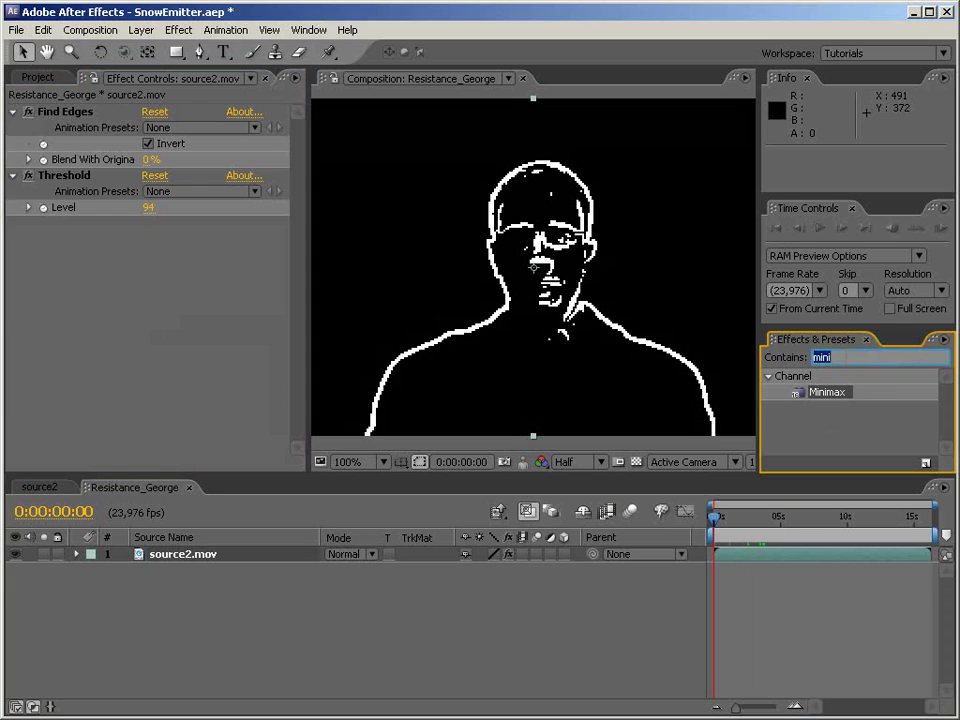
{"action": "type", "text": "key"}
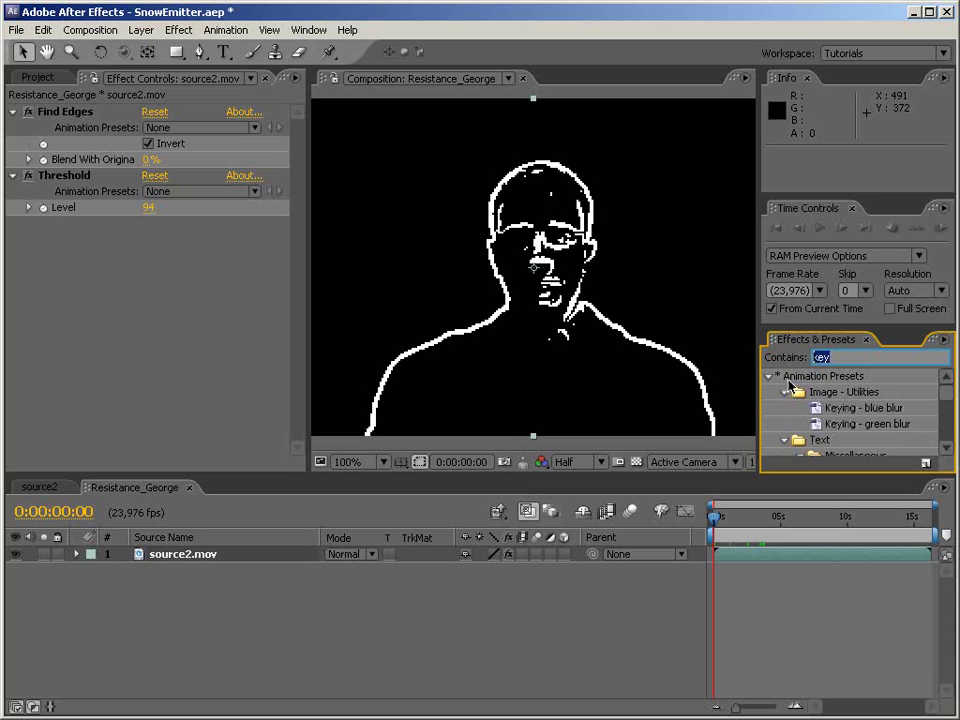
{"action": "type", "text": "luma"}
{"action": "left_click_drag", "start_coordinate": [842, 396], "coordinate": [540, 365]}
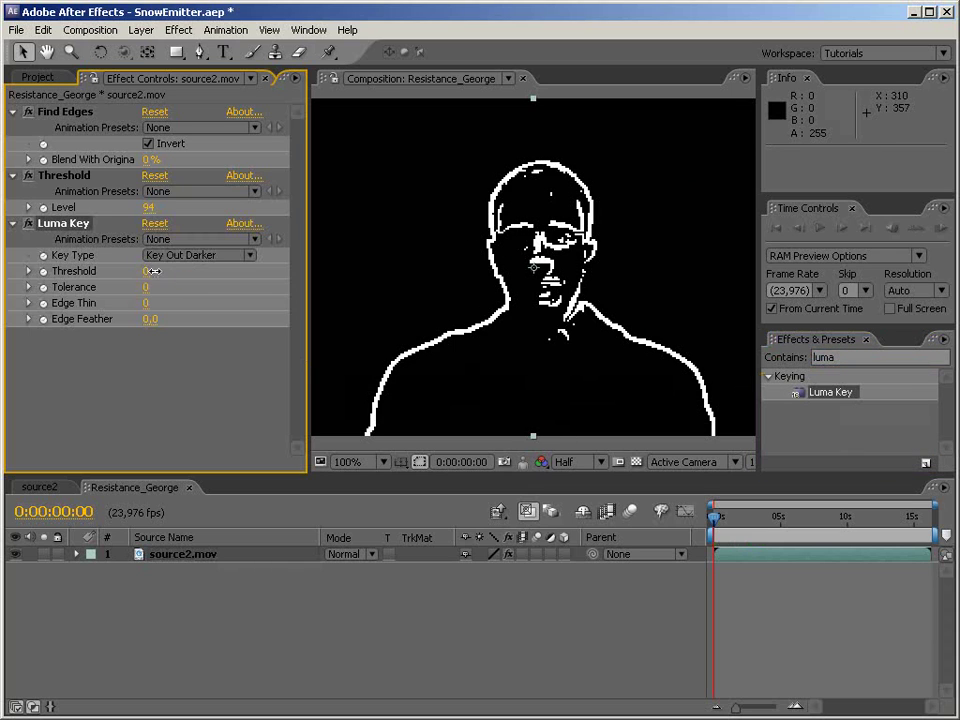
{"action": "left_click", "coordinate": [636, 462]}
{"action": "left_click", "coordinate": [636, 462]}
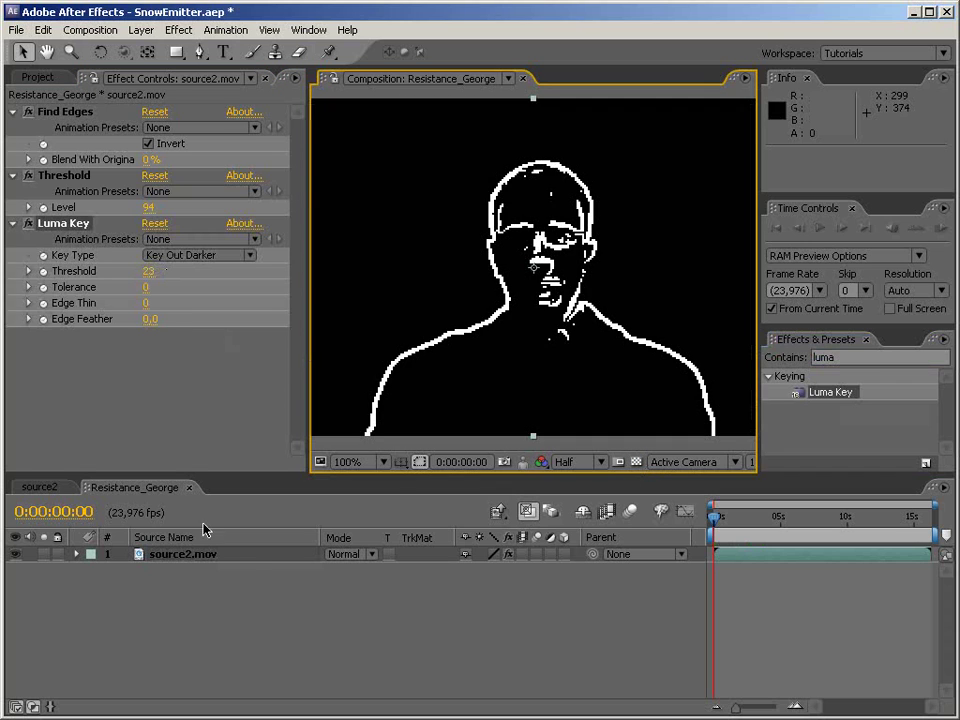
In the source2 comp, move Resistance_George beneath source2.mov.
{"action": "left_click", "coordinate": [363, 640]}
{"action": "left_click", "coordinate": [40, 487]}
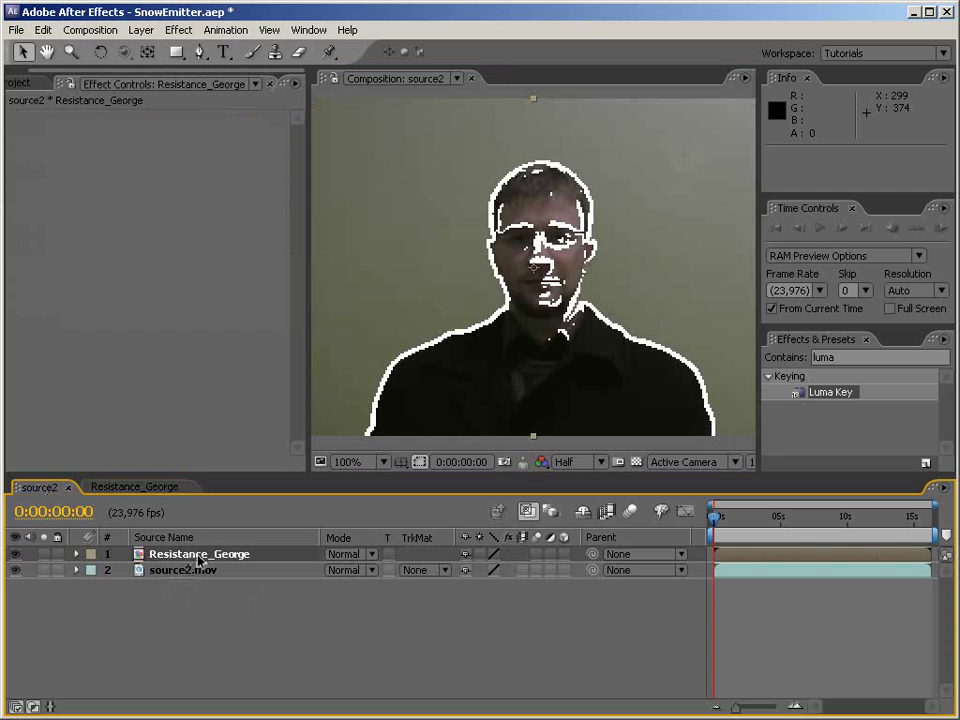
{"action": "left_click_drag", "start_coordinate": [199, 561], "coordinate": [195, 630]}
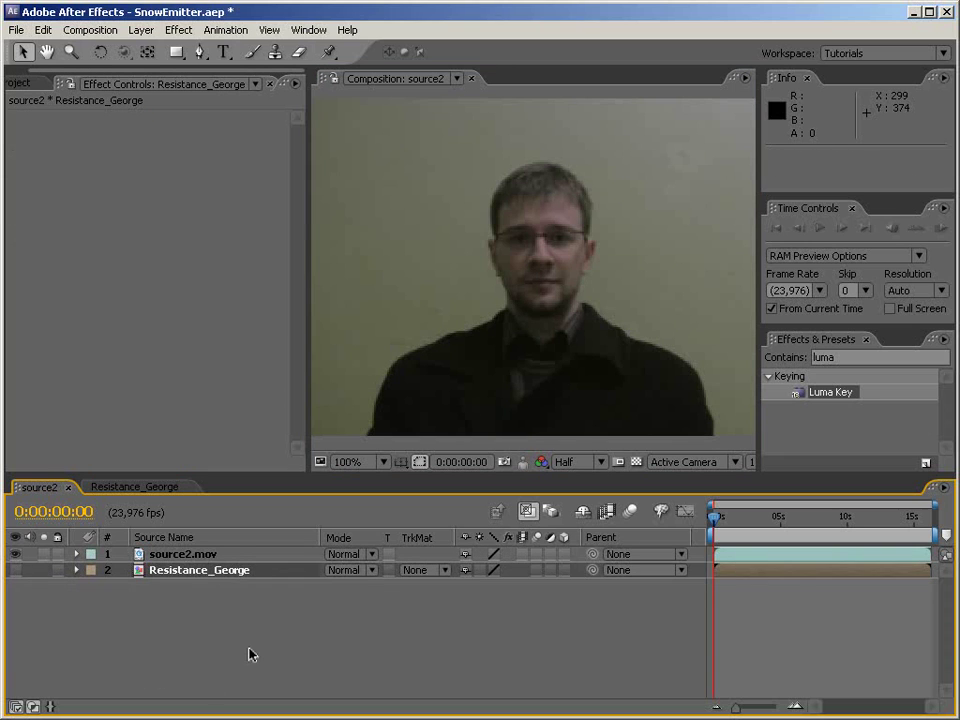
{"action": "left_click", "coordinate": [250, 655]}
Add a black 640×360 solid at the top of source2 and name it SnowParticles.
{"action": "right_click", "coordinate": [229, 645]}
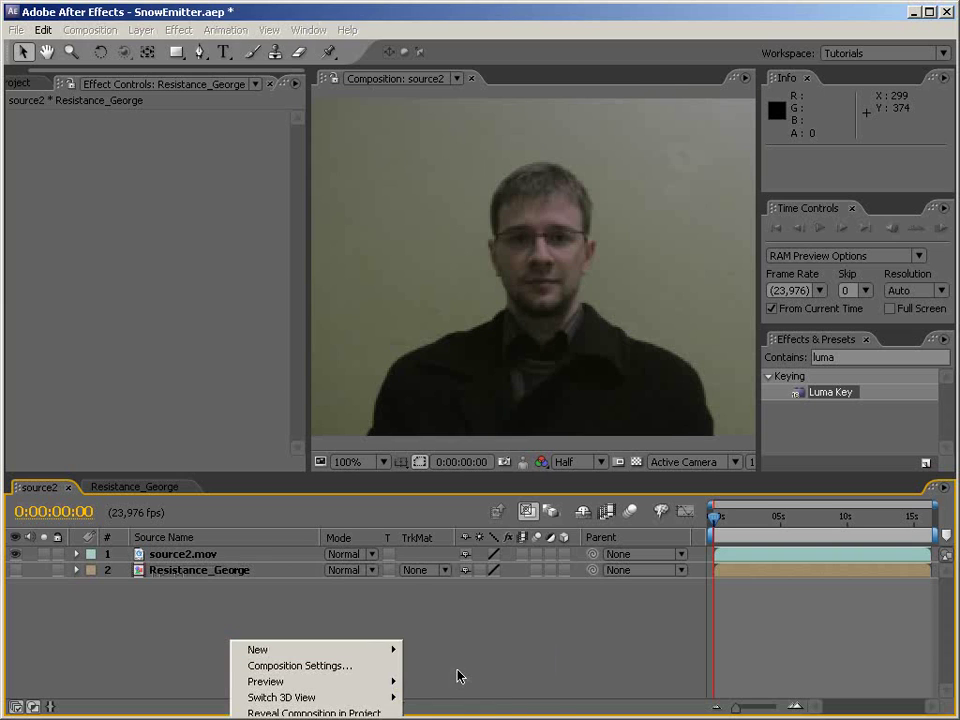
{"action": "key", "text": "ctrl+y"}
{"action": "left_click", "coordinate": [512, 427]}
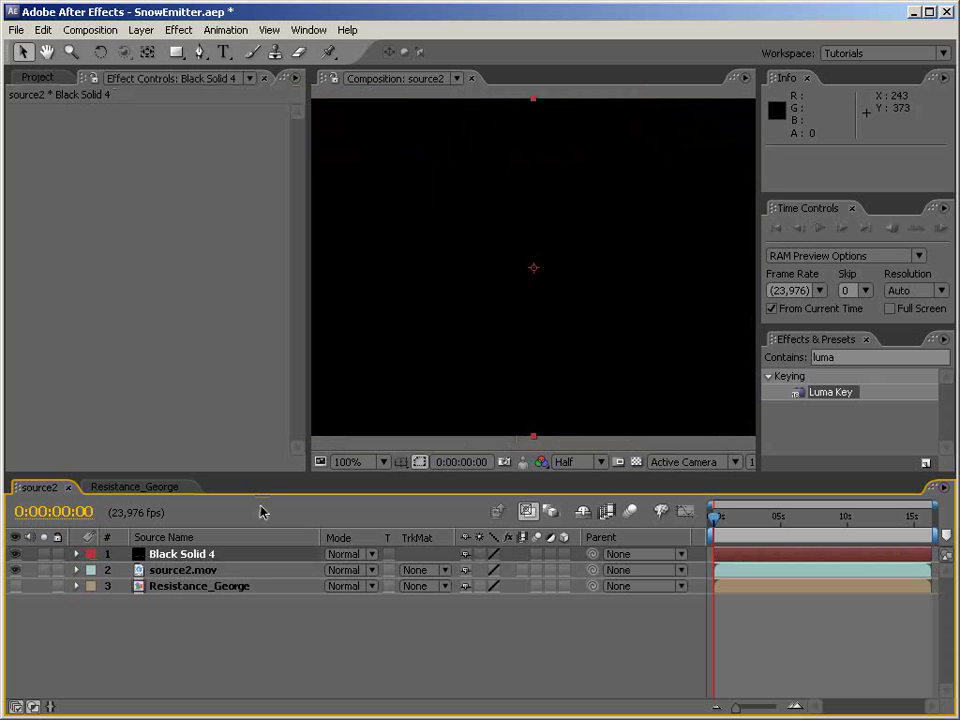
{"action": "key", "text": "Return"}
{"action": "type", "text": "SnowParticles"}
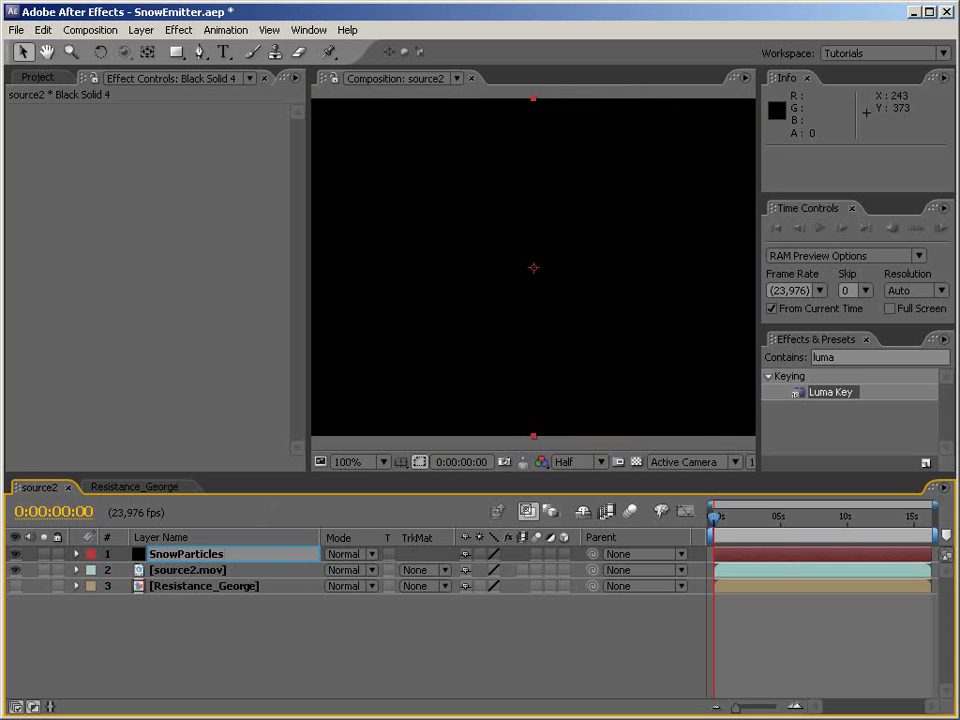
{"action": "key", "text": "Return"}
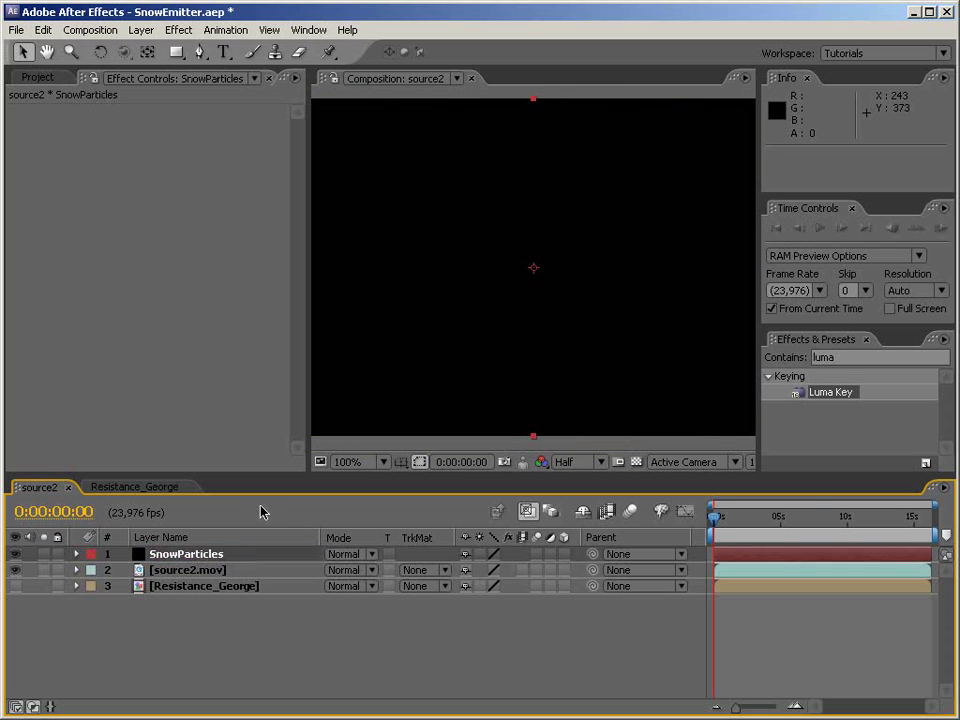
Search 'Particle' and drop Particle Playground onto the SnowParticles solid.
{"action": "double_click", "coordinate": [823, 357]}
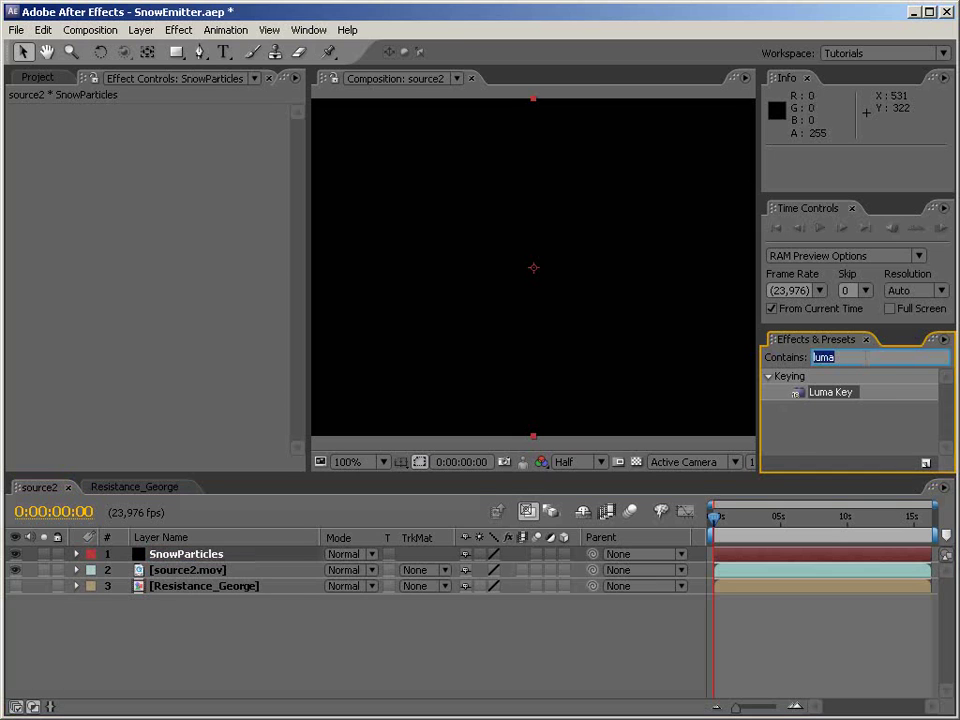
{"action": "type", "text": "Particle"}
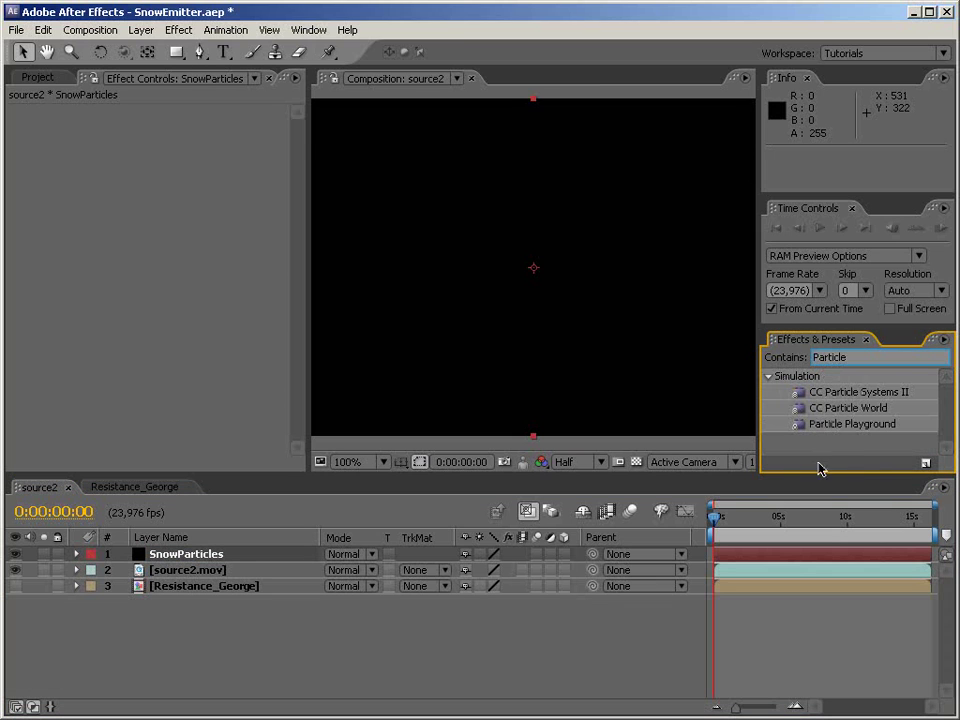
{"action": "left_click_drag", "start_coordinate": [845, 424], "coordinate": [403, 336]}
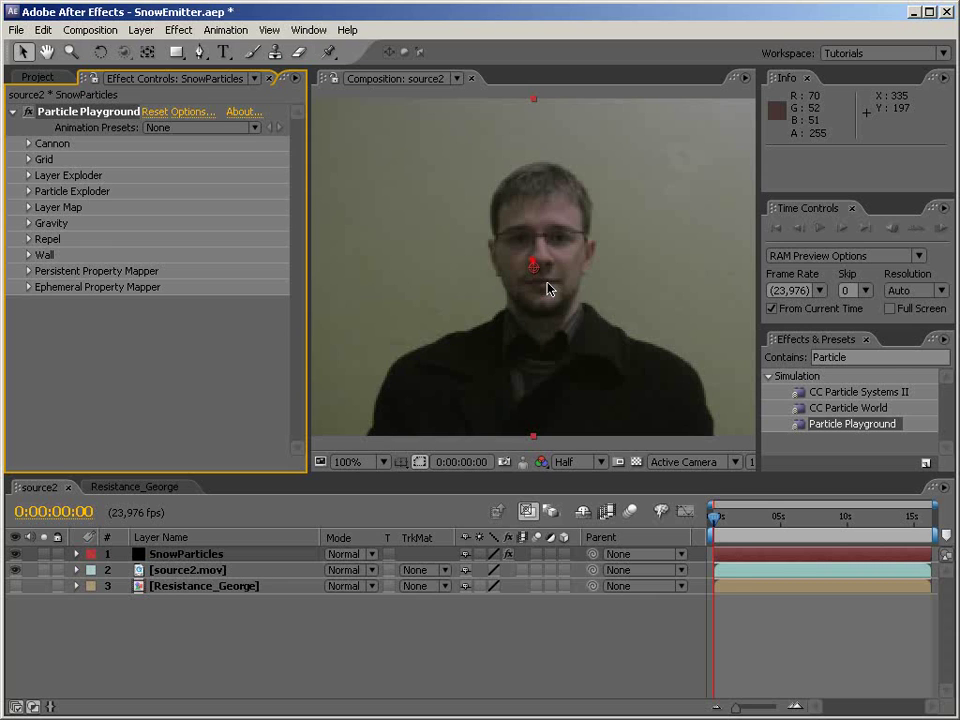
Set the Cannon particle colour to white (FFFFFF).
{"action": "left_click", "coordinate": [29, 145]}
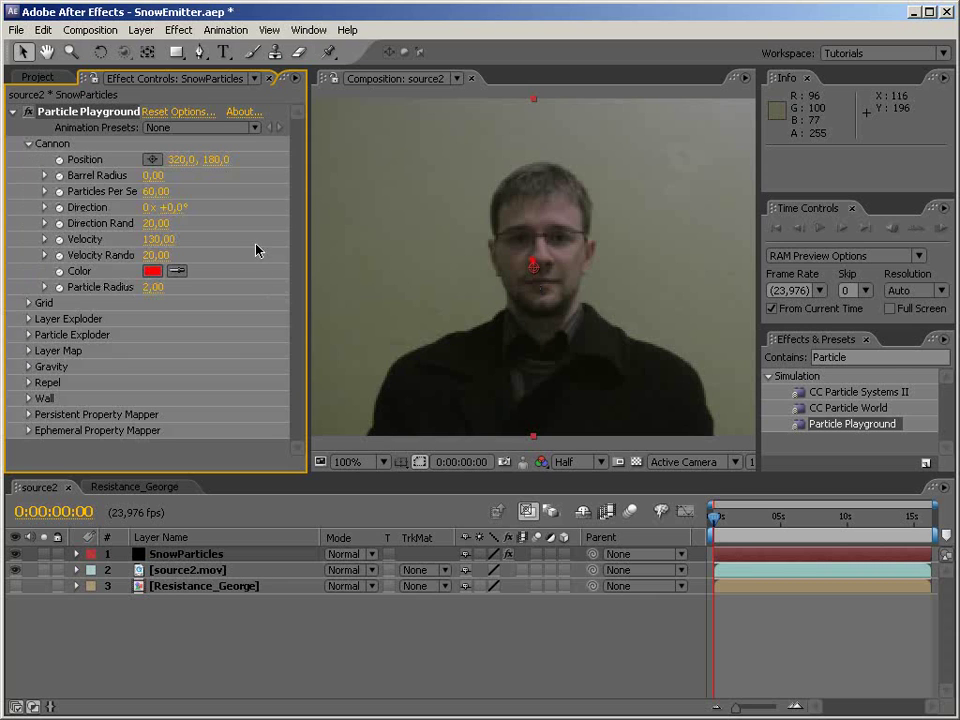
{"action": "left_click", "coordinate": [152, 272]}
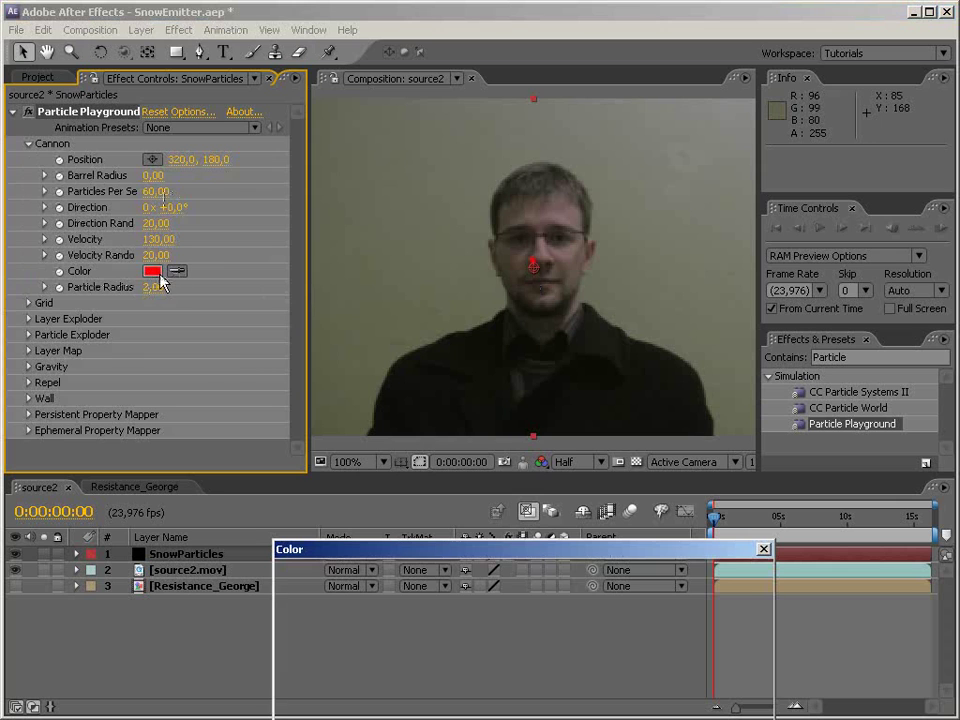
{"action": "left_click_drag", "start_coordinate": [376, 556], "coordinate": [401, 231]}
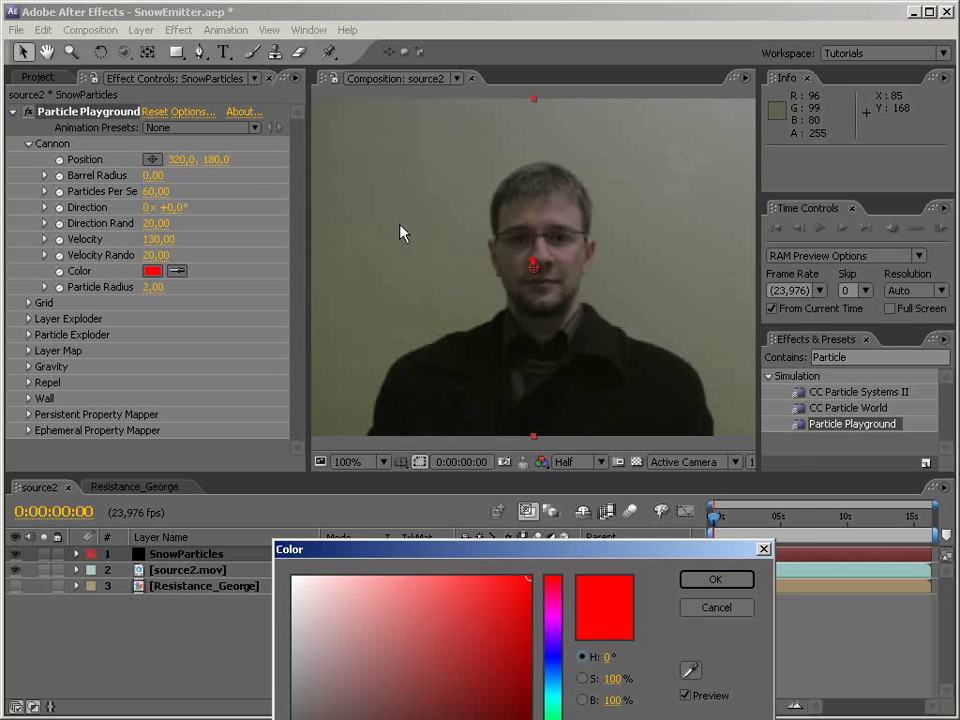
{"action": "left_click_drag", "start_coordinate": [340, 268], "coordinate": [258, 213]}
{"action": "left_click_drag", "start_coordinate": [443, 228], "coordinate": [428, 372]}
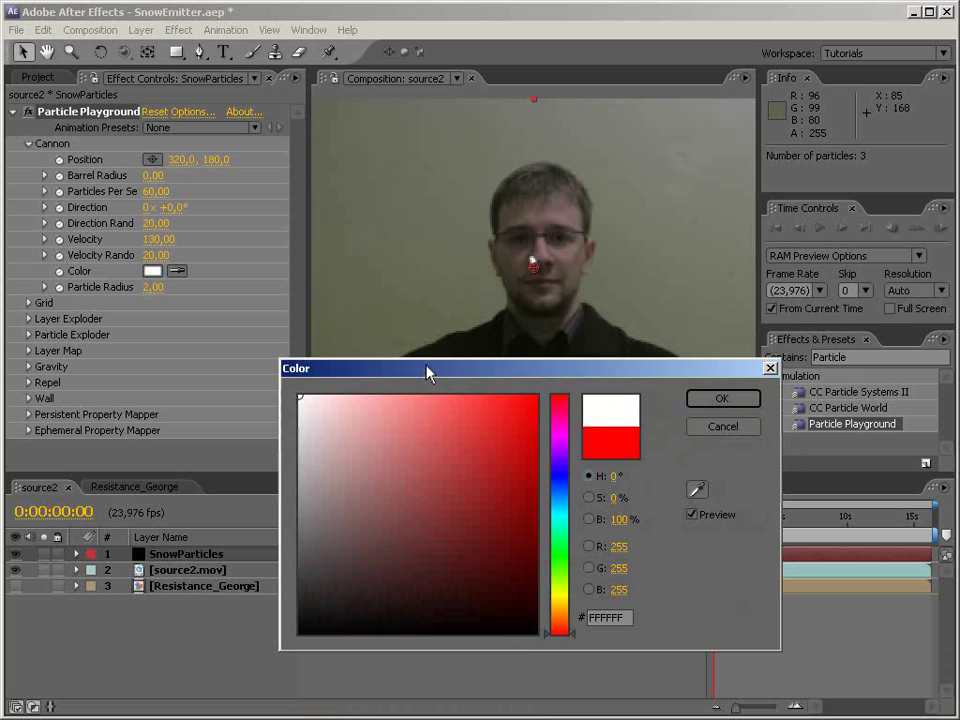
{"action": "left_click", "coordinate": [722, 399]}
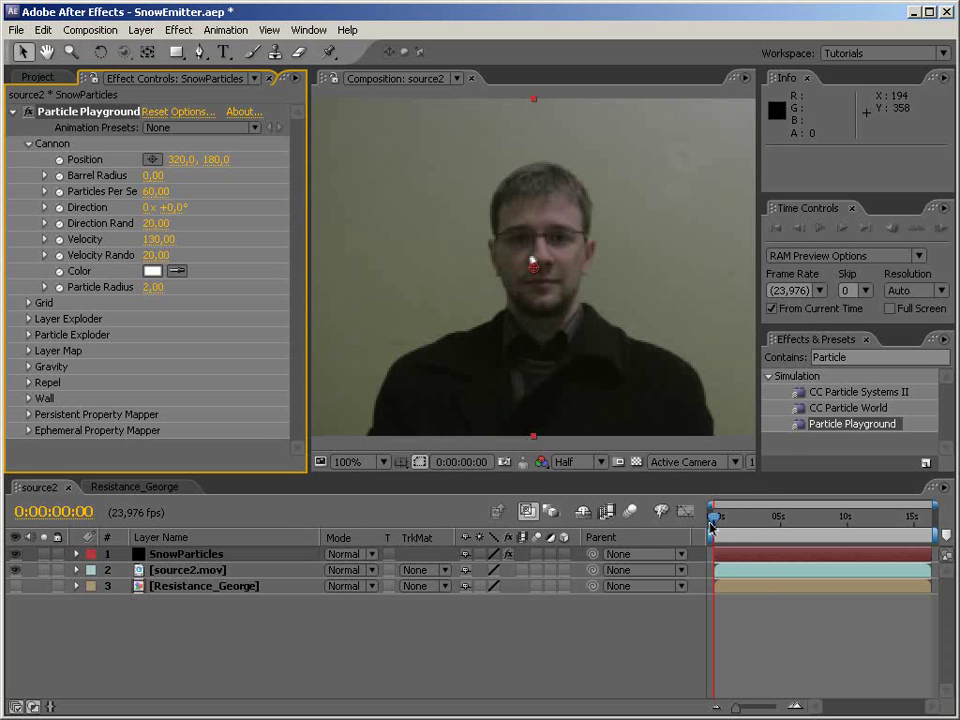
{"action": "left_click_drag", "start_coordinate": [720, 520], "coordinate": [752, 518]}
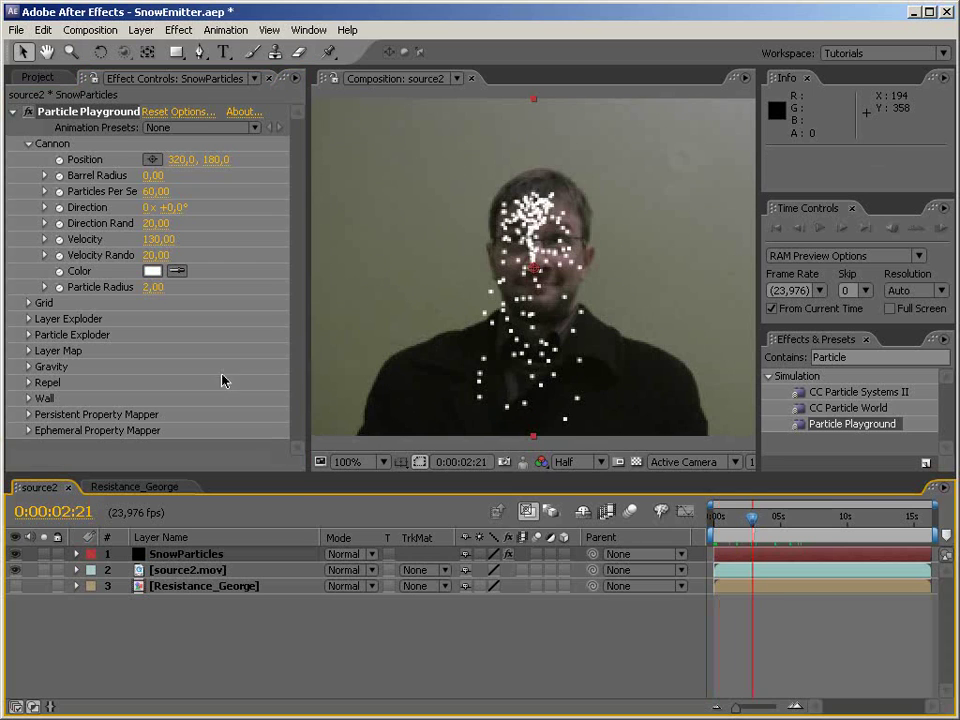
Aim the cannon straight down at 180° and set Barrel Radius to 400.
{"action": "left_click", "coordinate": [180, 207]}
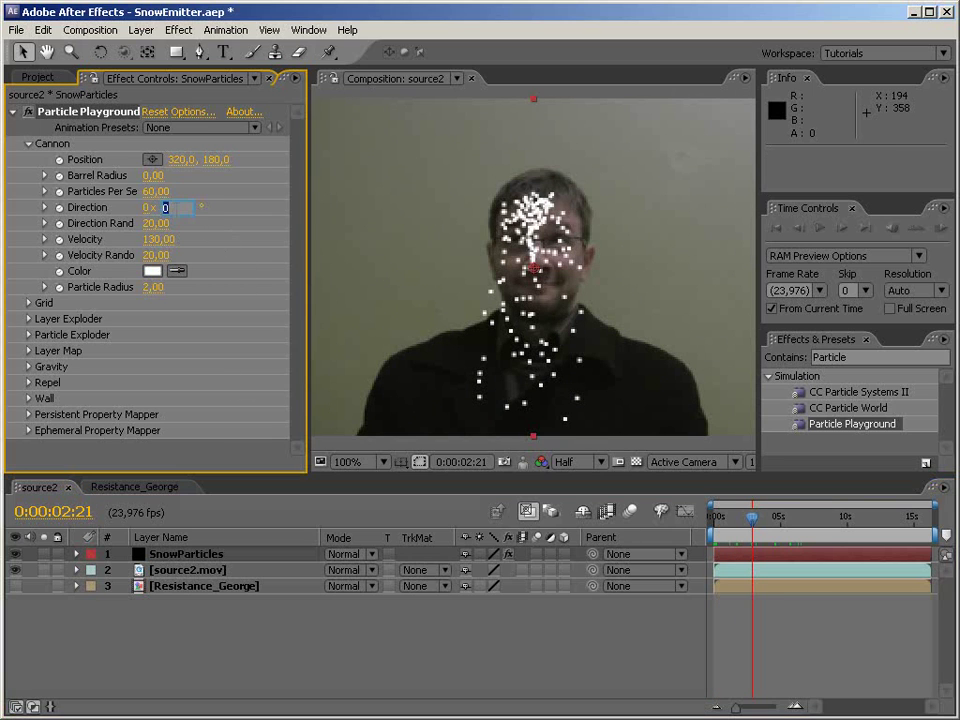
{"action": "type", "text": "180"}
{"action": "key", "text": "Return"}
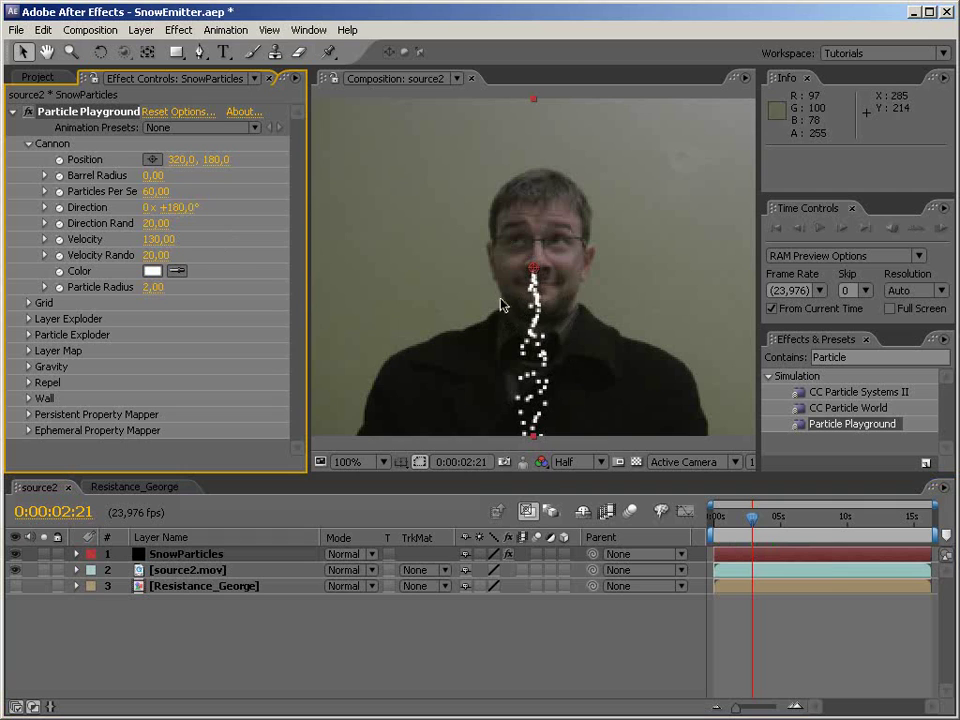
{"action": "key", "text": "space"}
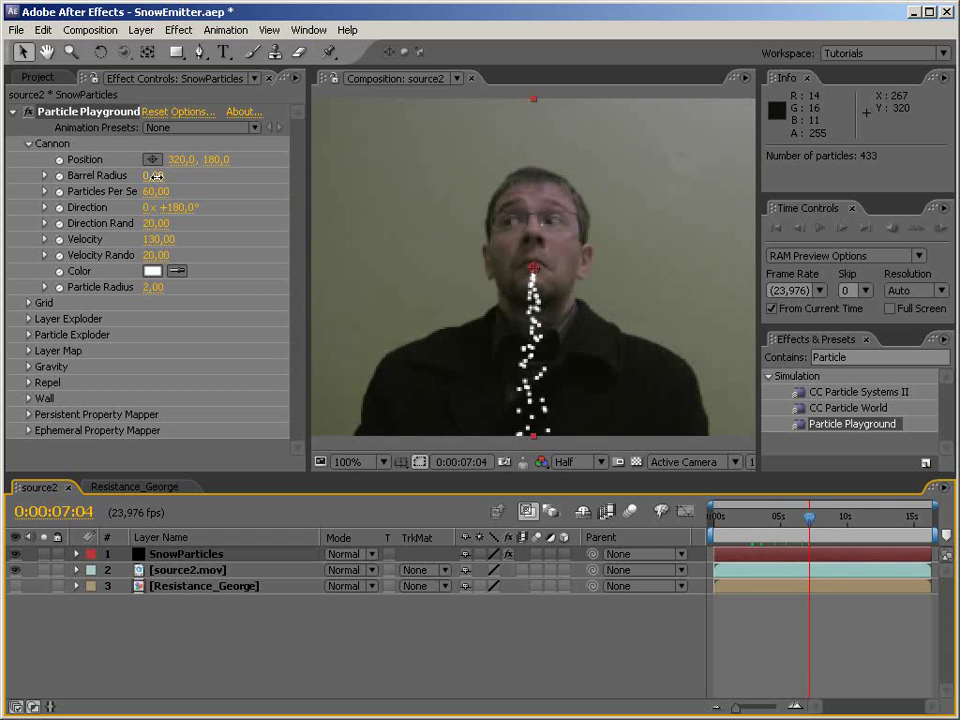
{"action": "left_click_drag", "start_coordinate": [152, 176], "coordinate": [191, 178]}
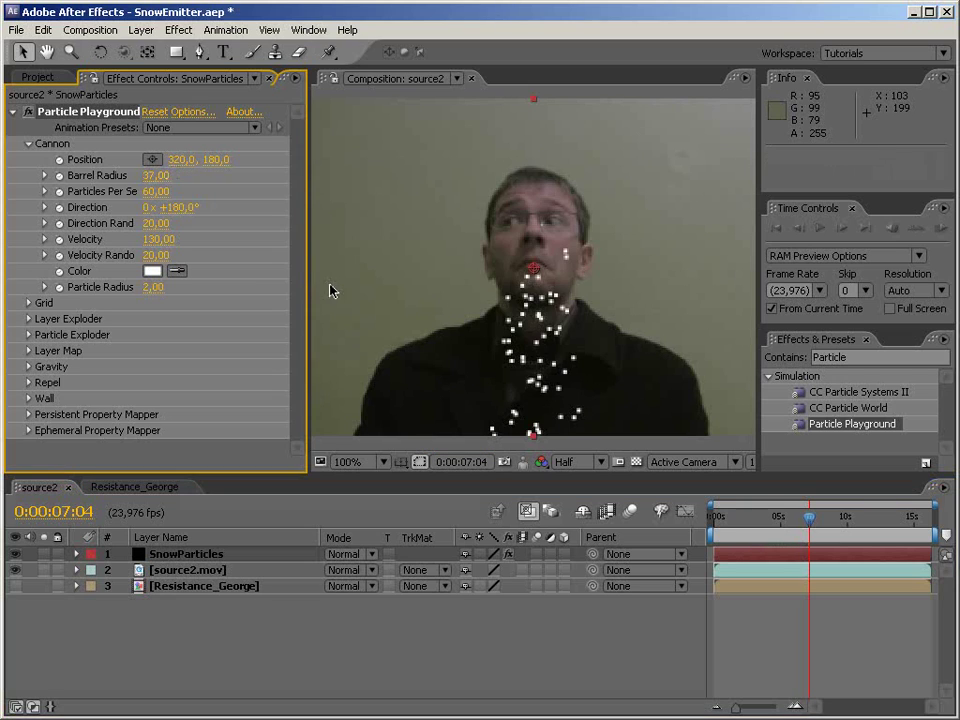
{"action": "left_click", "coordinate": [158, 176]}
{"action": "key", "text": "Return"}
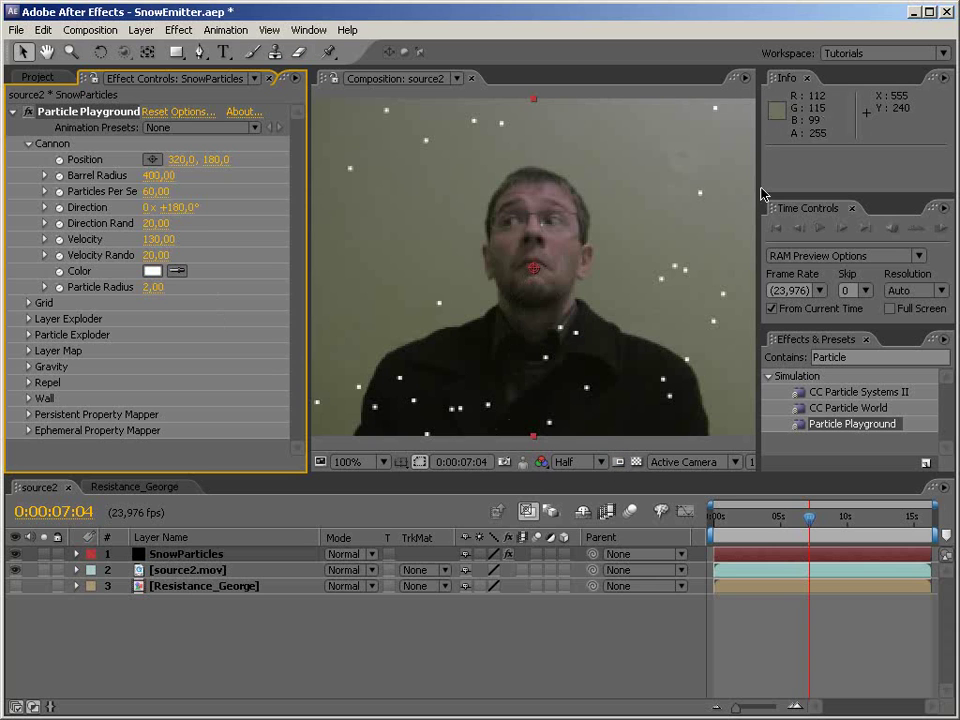
Check the composition settings and close them without changes.
{"action": "left_click", "coordinate": [746, 79]}
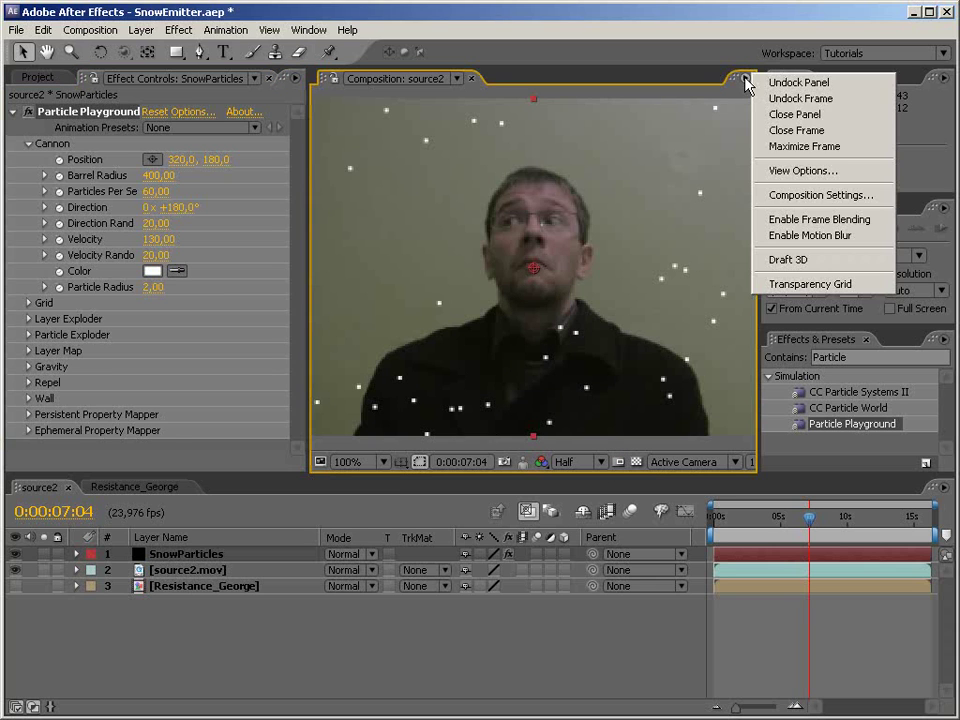
{"action": "left_click", "coordinate": [775, 194]}
{"action": "left_click_drag", "start_coordinate": [310, 418], "coordinate": [437, 304]}
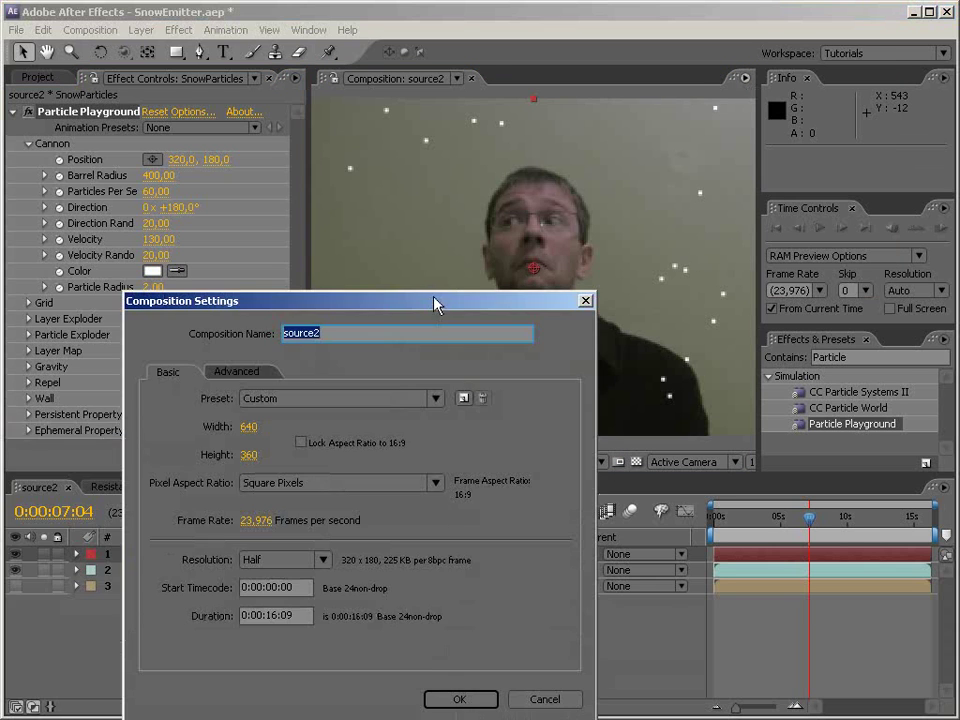
{"action": "left_click", "coordinate": [528, 693]}
Set the cannon Barrel Radius to 320 and Particle Radius to 3.
{"action": "left_click", "coordinate": [153, 191]}
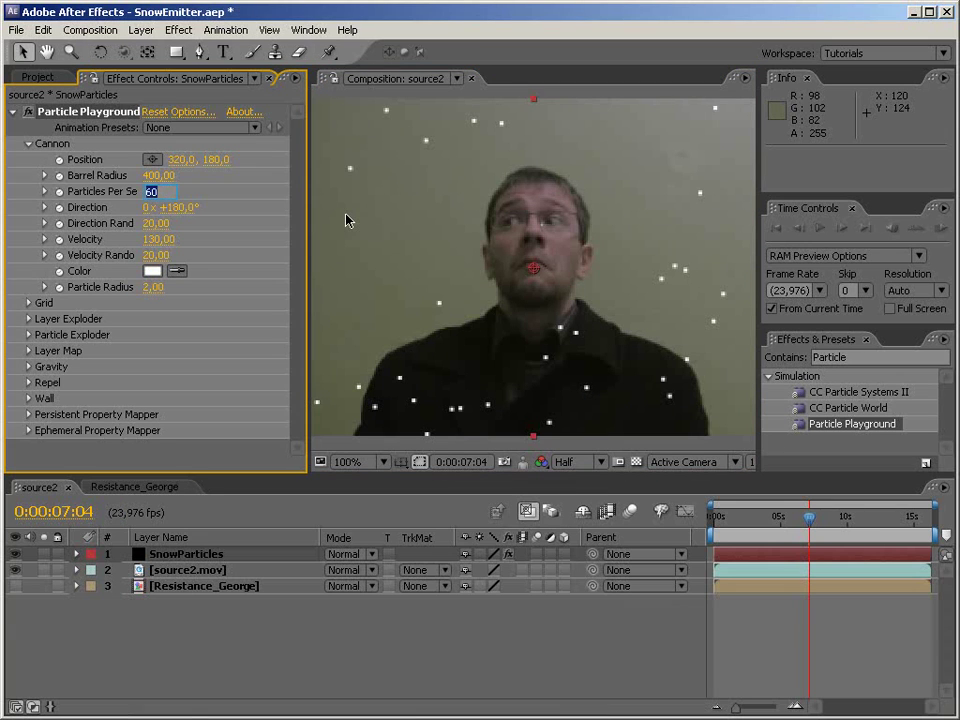
{"action": "key", "text": "Escape"}
{"action": "left_click", "coordinate": [150, 175]}
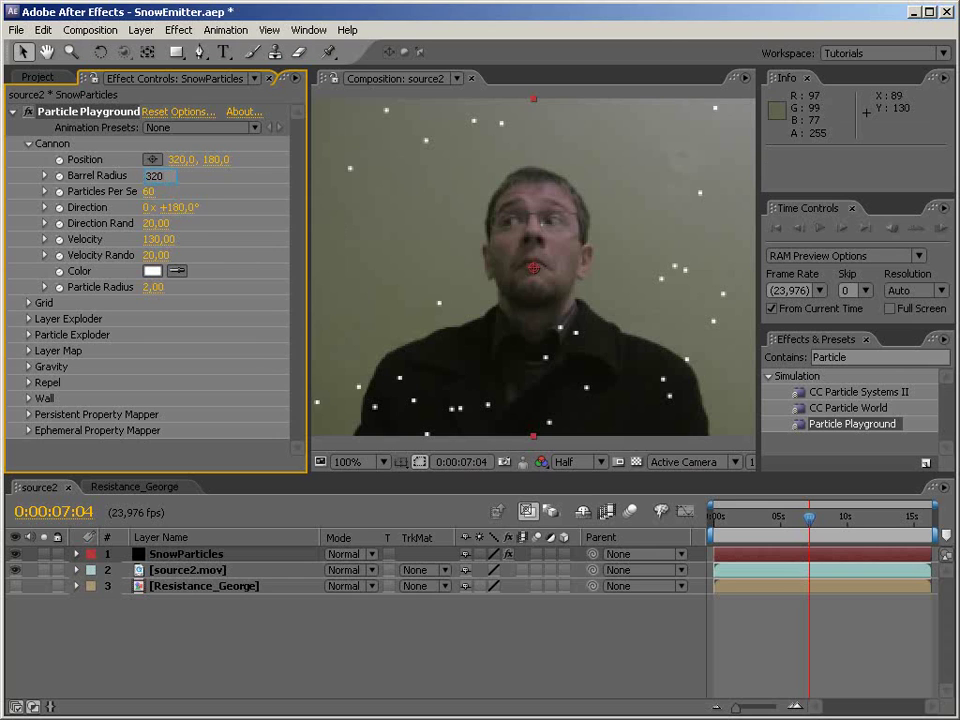
{"action": "key", "text": "Return"}
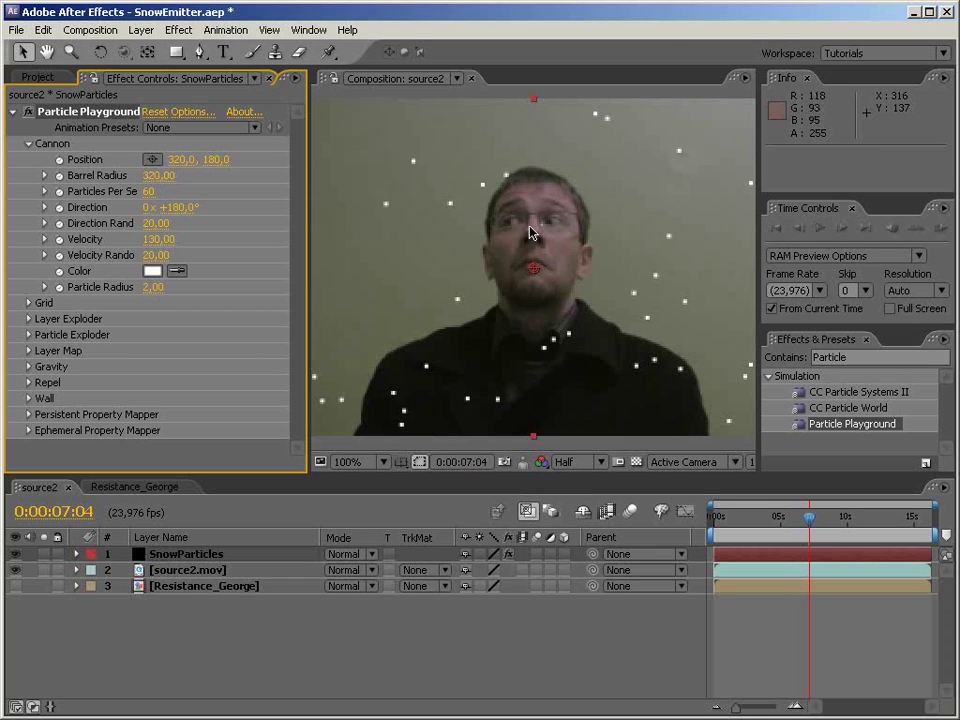
{"action": "scroll", "coordinate": [530, 232], "scroll_direction": "down", "scroll_amount": 2}
{"action": "left_click", "coordinate": [600, 414]}
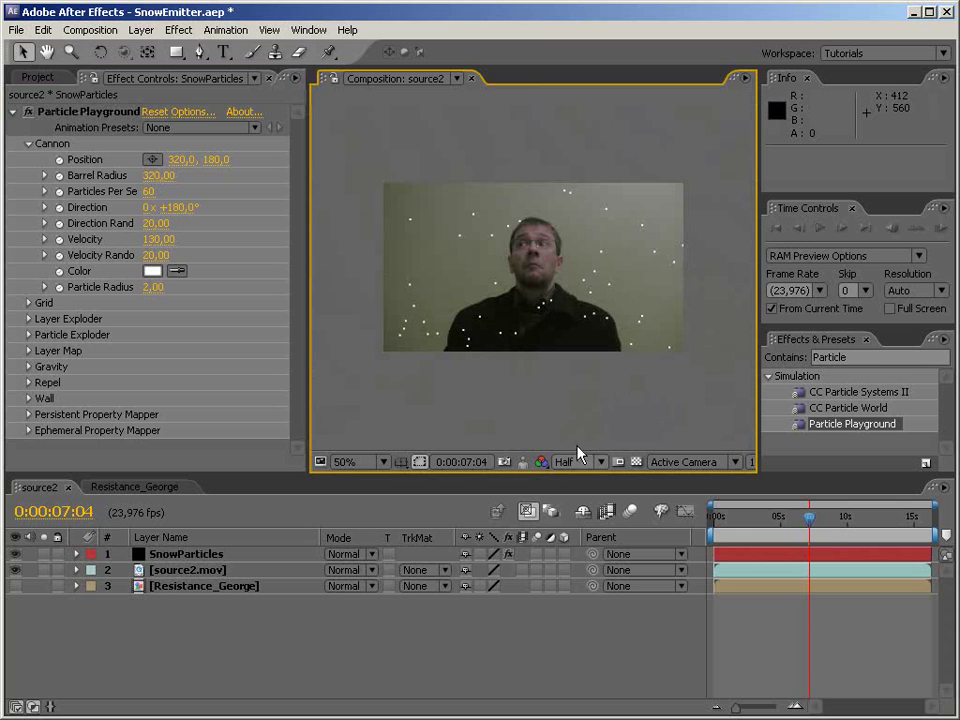
{"action": "mouse_move", "coordinate": [810, 518]}
{"action": "left_mouse_down"}
{"action": "mouse_move", "coordinate": [899, 522]}
{"action": "mouse_move", "coordinate": [810, 523]}
{"action": "left_mouse_up"}
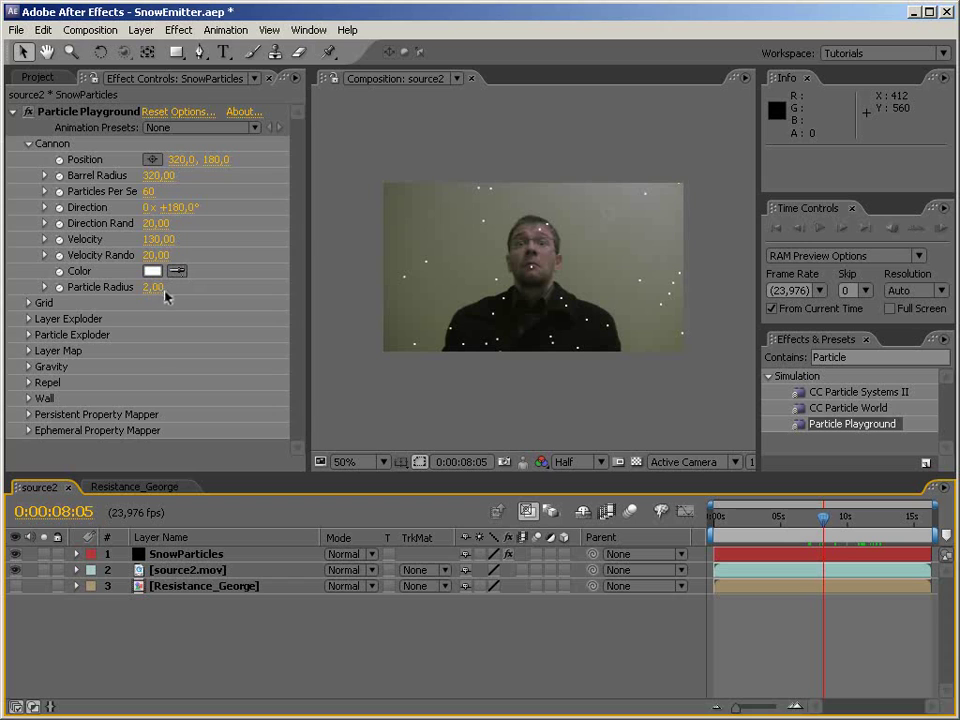
{"action": "left_click", "coordinate": [154, 287]}
{"action": "key", "text": "Return"}
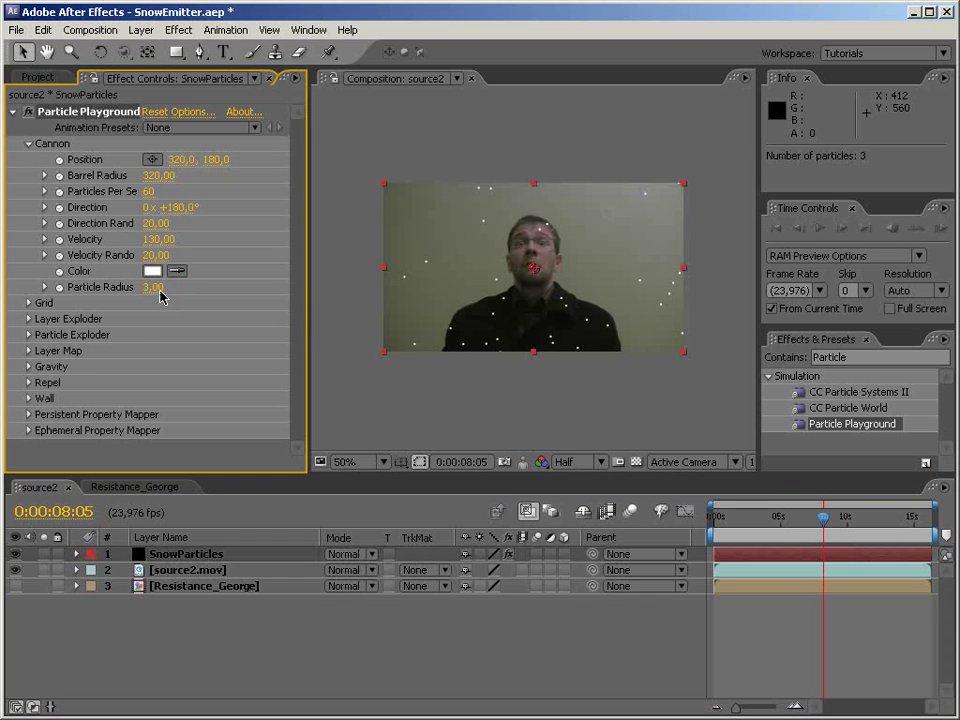
{"action": "scroll", "coordinate": [313, 334], "scroll_direction": "up", "scroll_amount": 2}
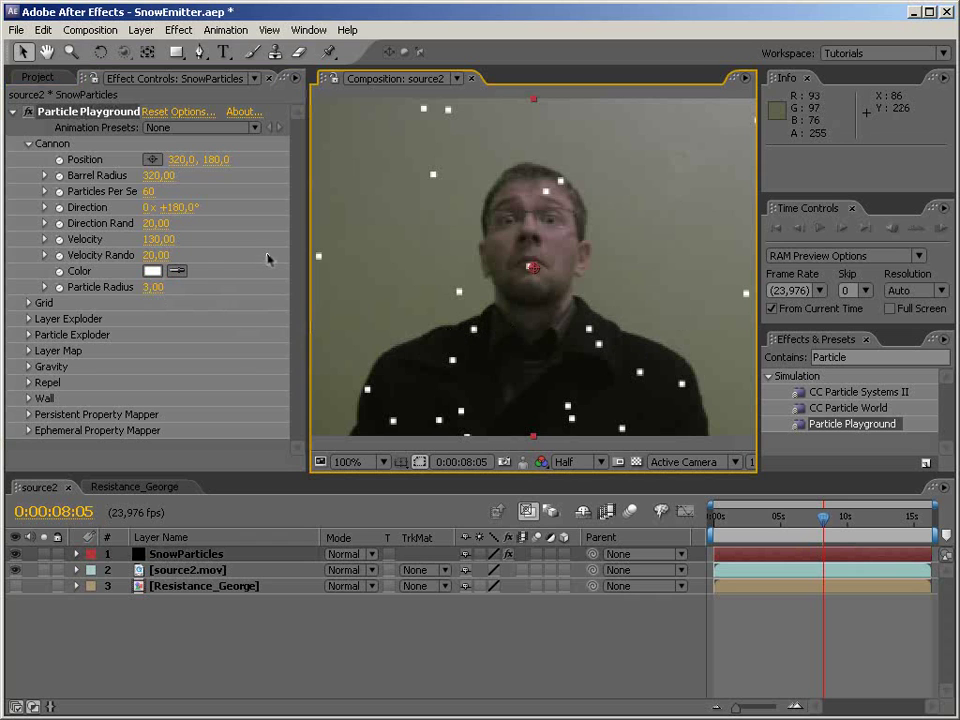
Preview the snowfall from the start, then lower the cannon Velocity to 50.
{"action": "key", "text": "Home"}
{"action": "key", "text": "KP_0"}
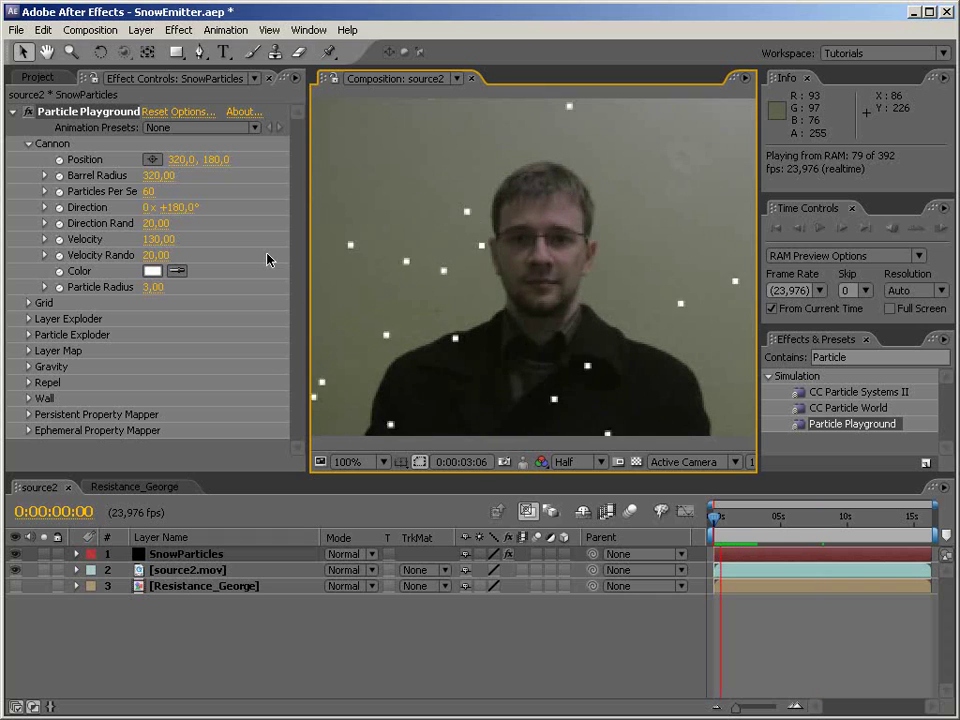
{"action": "key", "text": "space"}
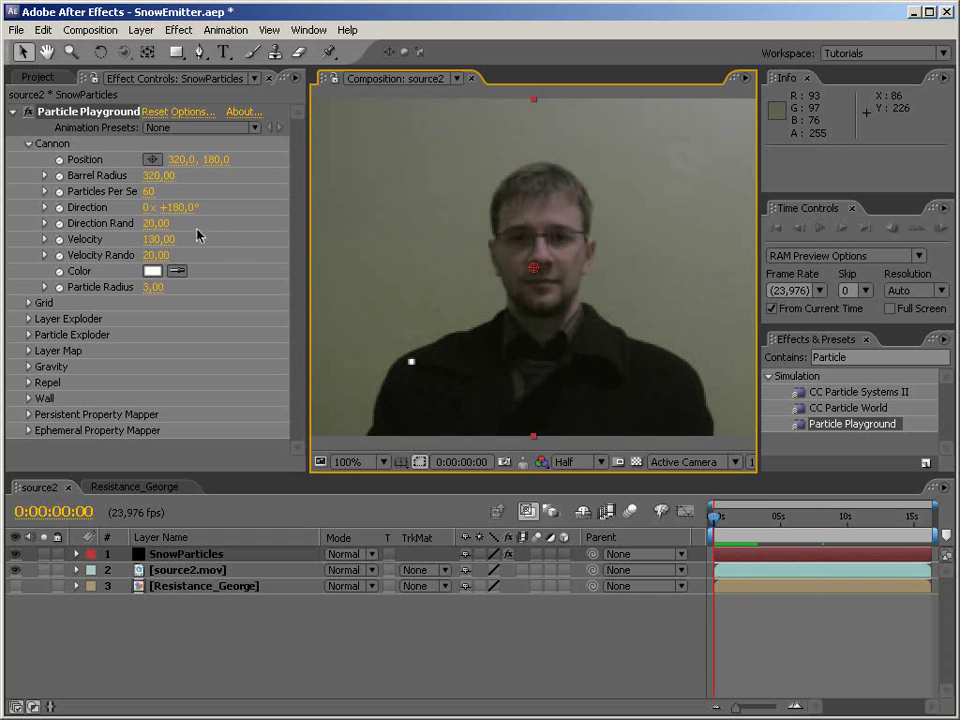
{"action": "left_click", "coordinate": [156, 239]}
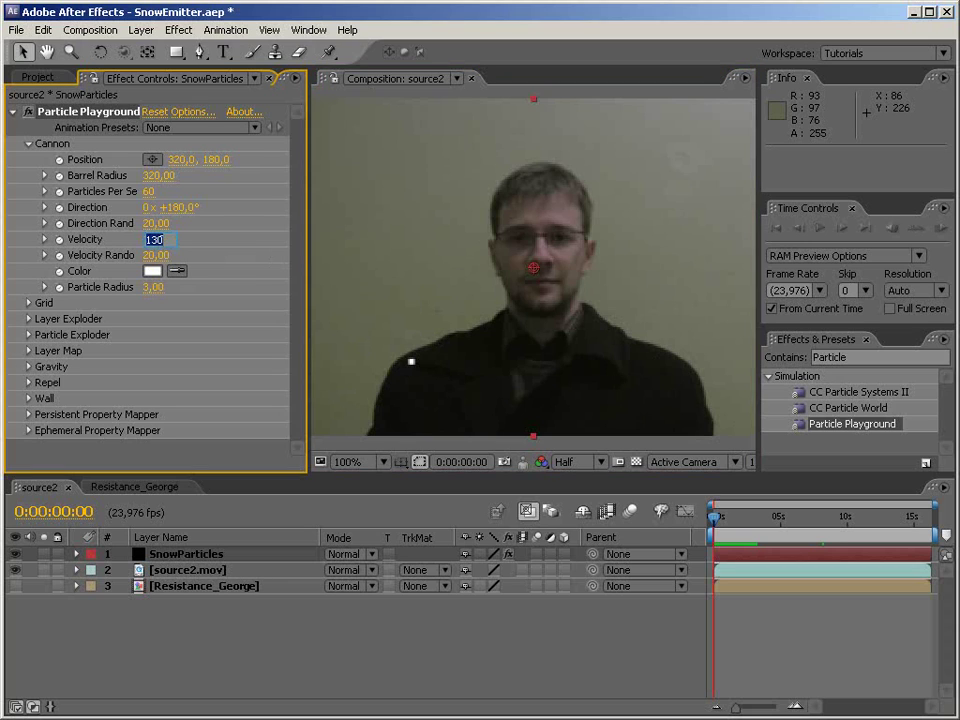
{"action": "key", "text": "Return"}
Place the particle cannon above the frame at Position 320, -122 and preview the snowfall.
{"action": "scroll", "coordinate": [376, 271], "scroll_direction": "down", "scroll_amount": 2}
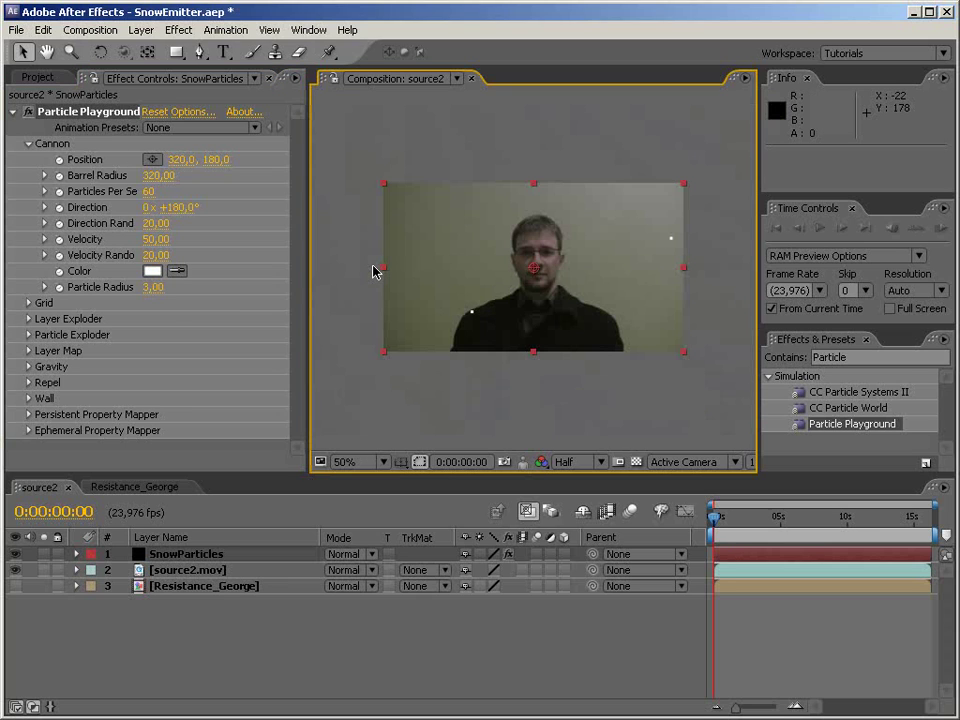
{"action": "left_click", "coordinate": [152, 159]}
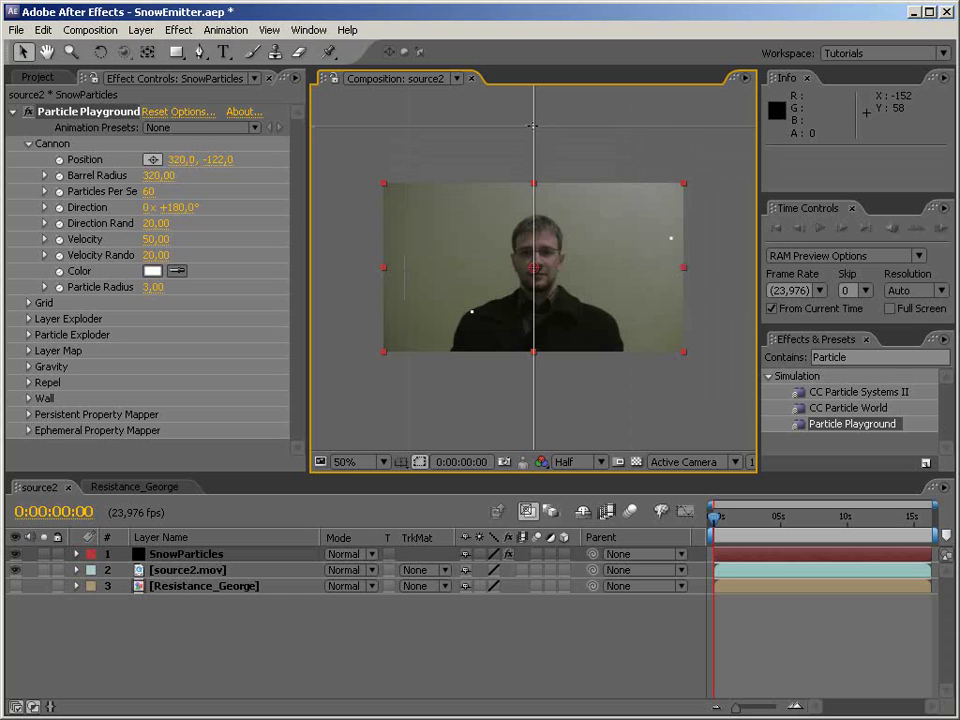
{"action": "left_click", "coordinate": [533, 128]}
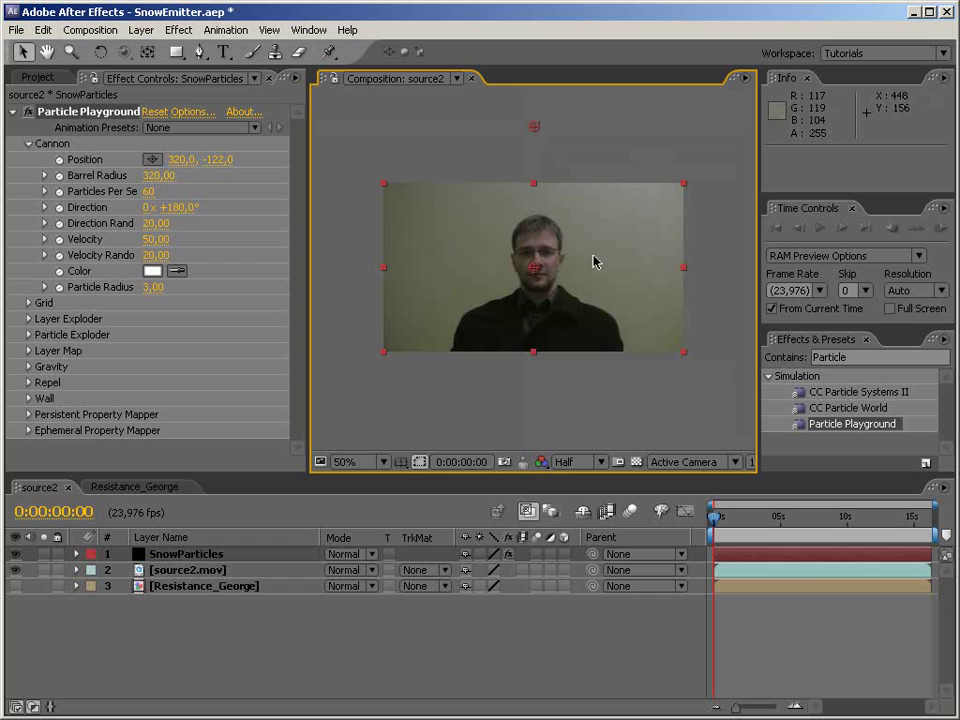
{"action": "key", "text": "KP_0"}
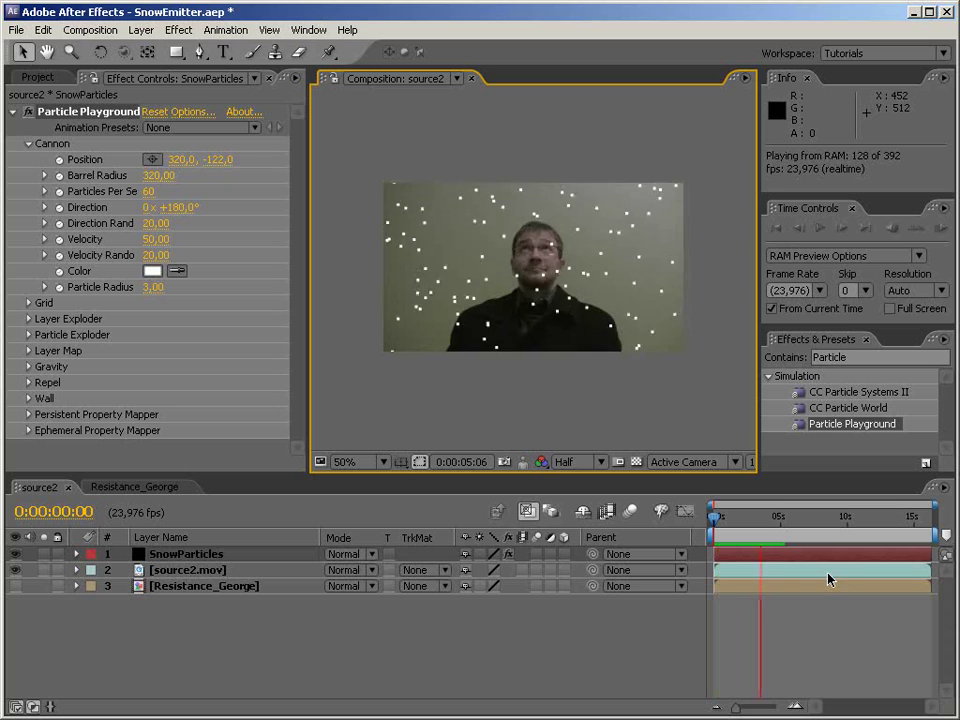
Lower Particle Playground's Gravity Force to 60 and preview the gentler snowfall.
{"action": "key", "text": "space"}
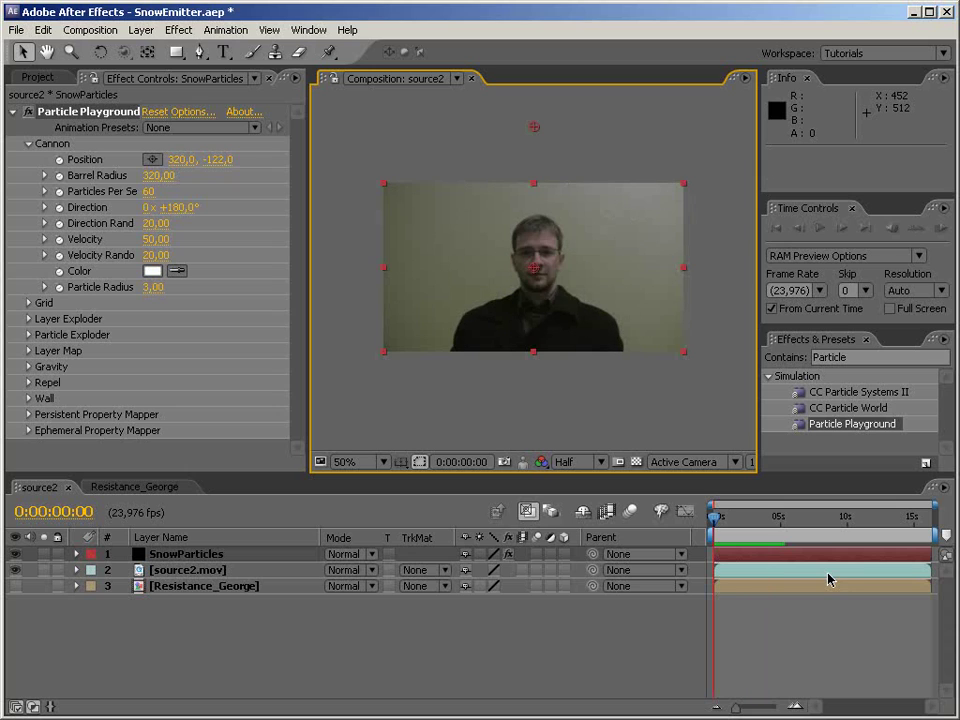
{"action": "left_click", "coordinate": [30, 367]}
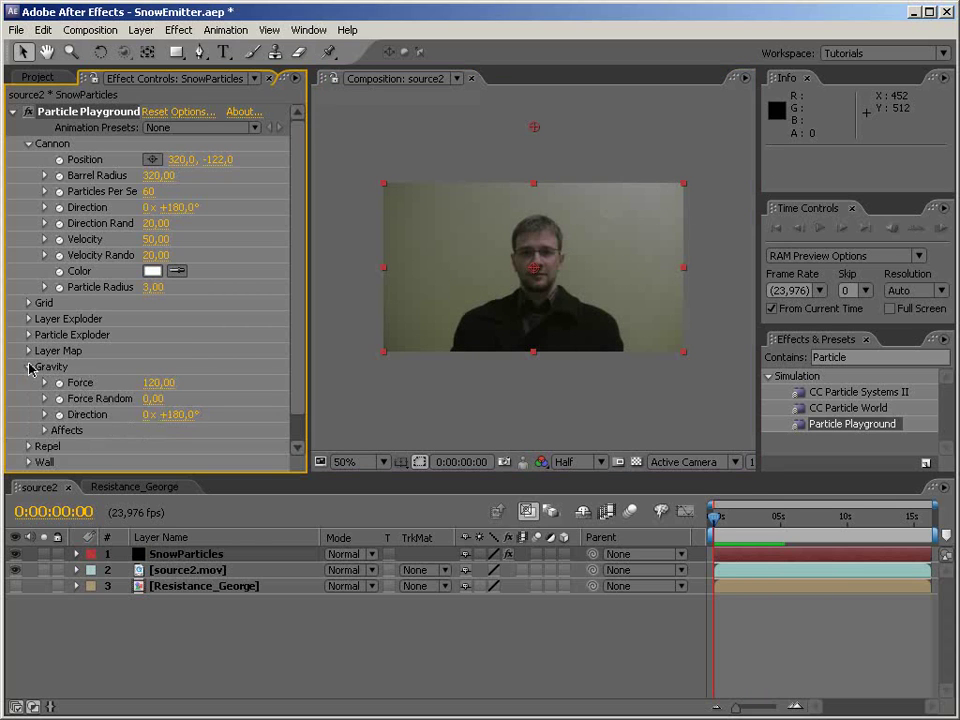
{"action": "left_click", "coordinate": [159, 383]}
{"action": "key", "text": "Return"}
{"action": "key", "text": "KP_0"}
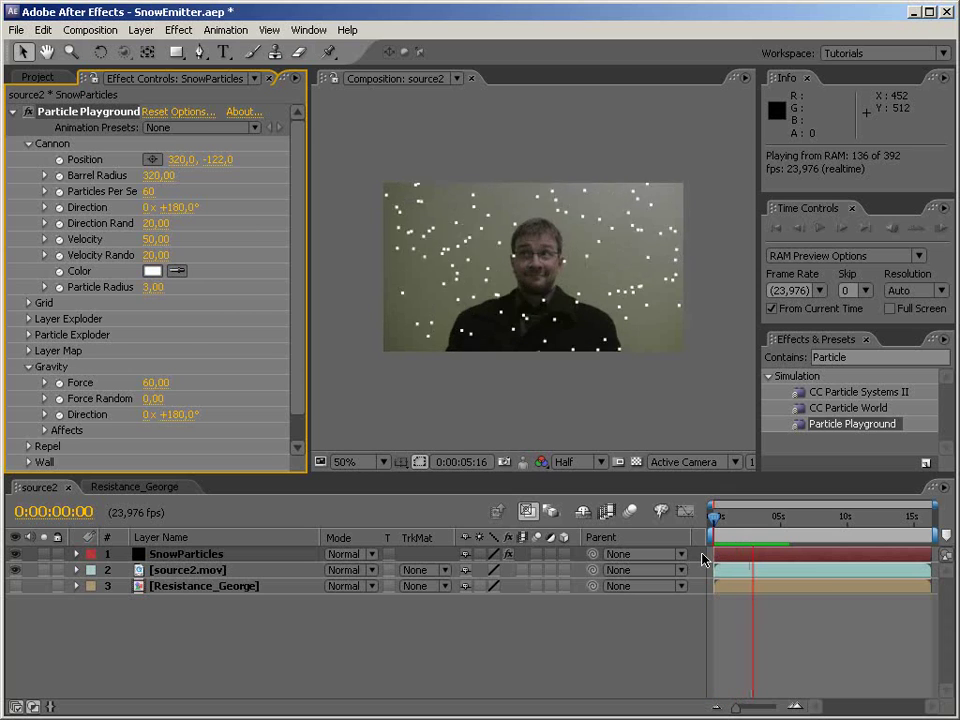
{"action": "key", "text": "space"}
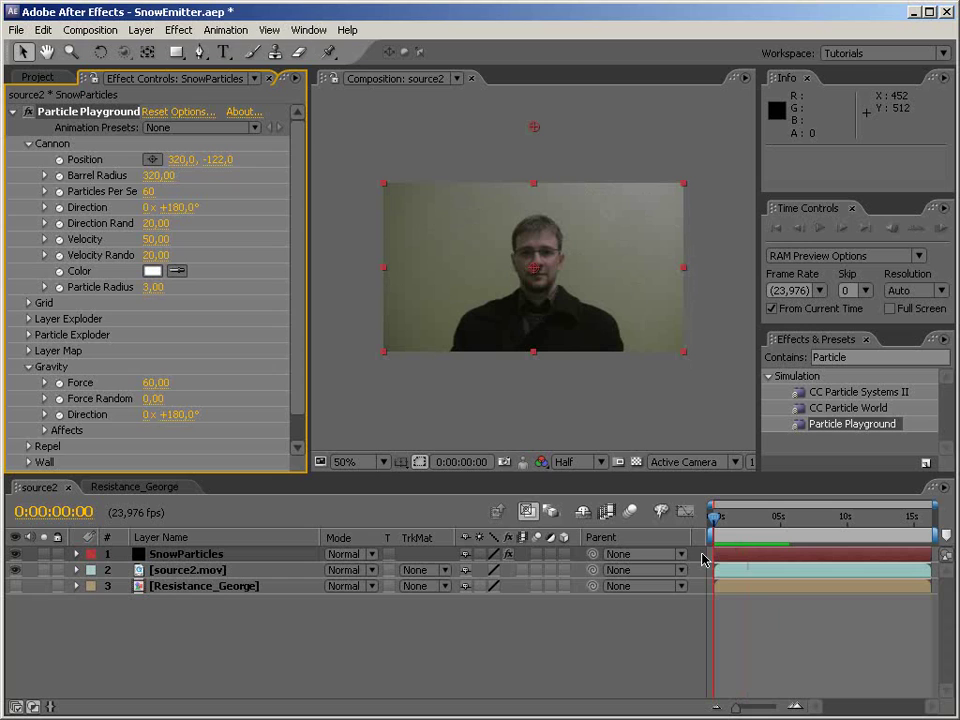
Apply Fast Blur to the SnowParticles layer and view a snowy frame at 100%.
{"action": "left_click", "coordinate": [13, 111]}
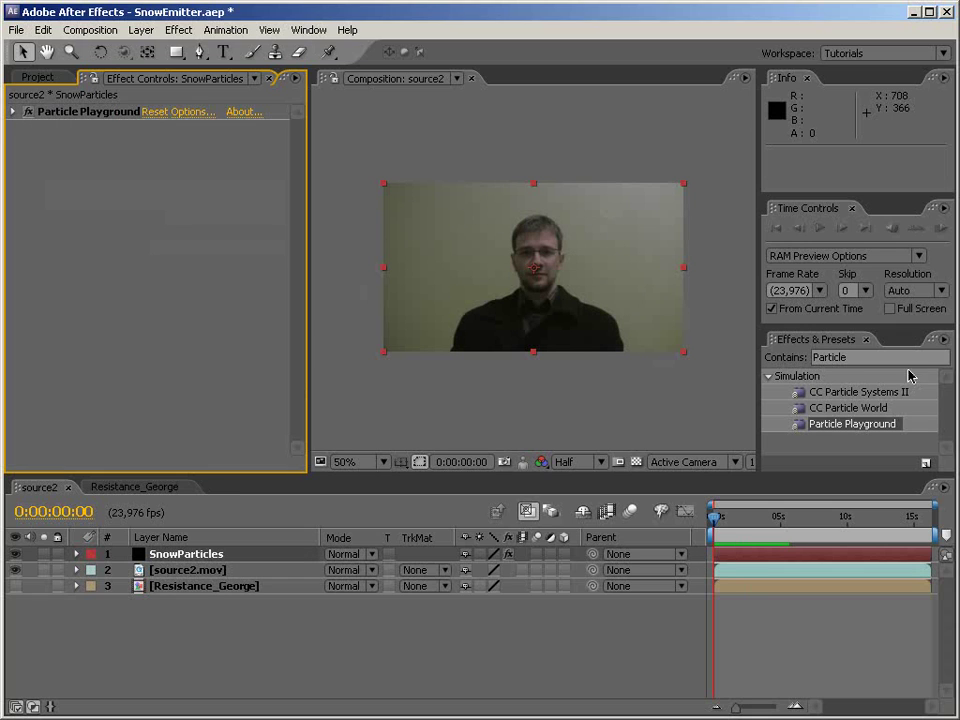
{"action": "left_click", "coordinate": [838, 357]}
{"action": "type", "text": "fast blu"}
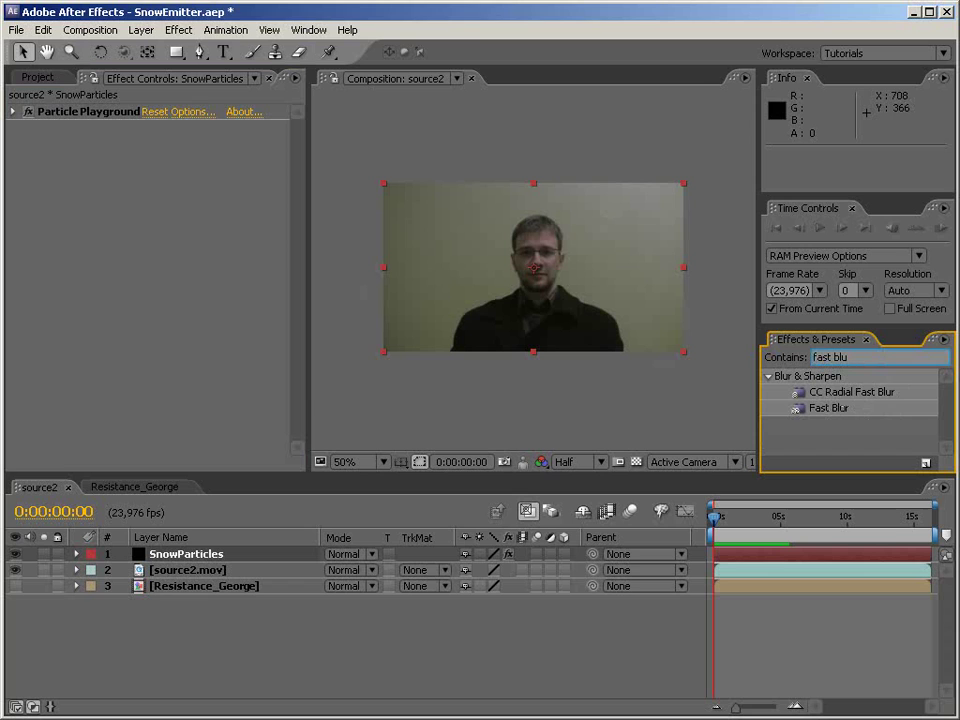
{"action": "left_click_drag", "start_coordinate": [835, 409], "coordinate": [240, 320]}
{"action": "left_click", "coordinate": [731, 524]}
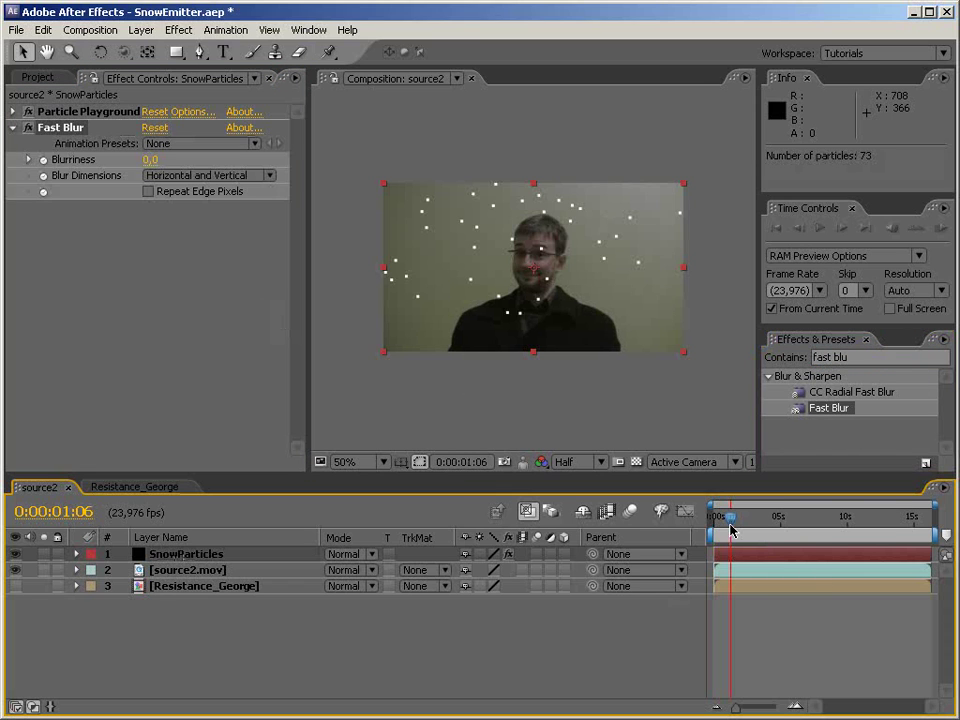
{"action": "key", "text": "slash"}
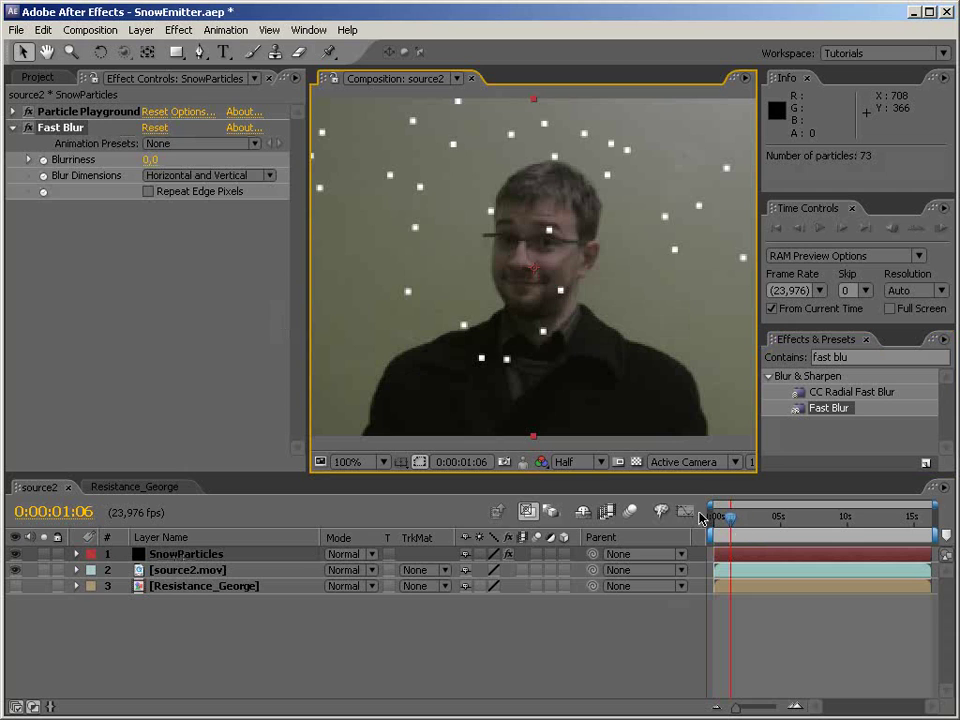
Adjust the Fast Blur Blurriness until it settles at 3.0.
{"action": "left_click", "coordinate": [150, 159]}
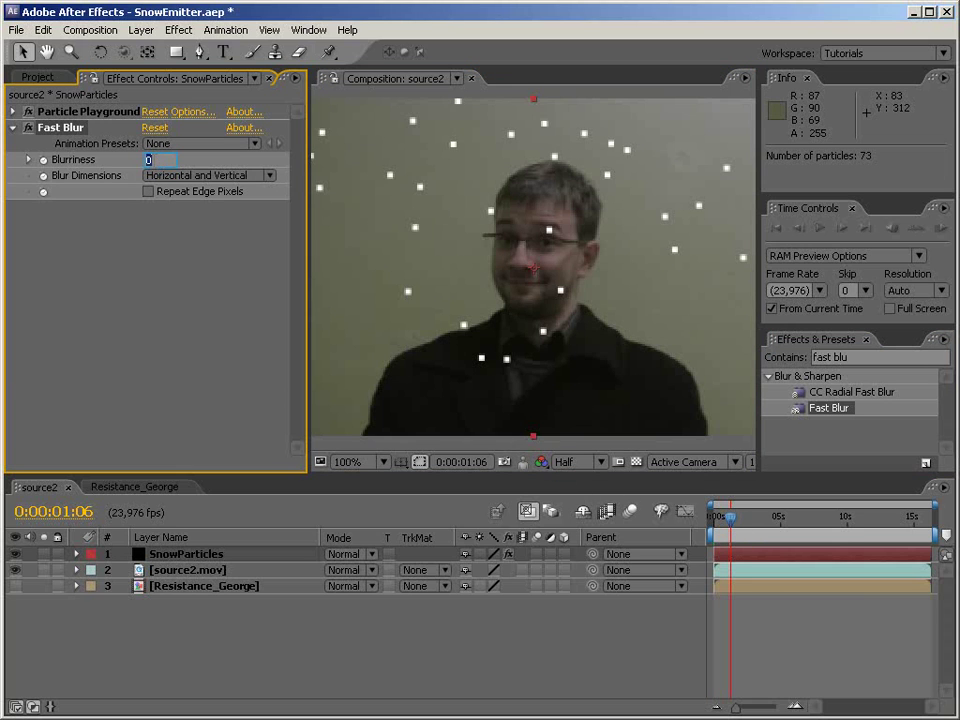
{"action": "type", "text": "5"}
{"action": "key", "text": "Return"}
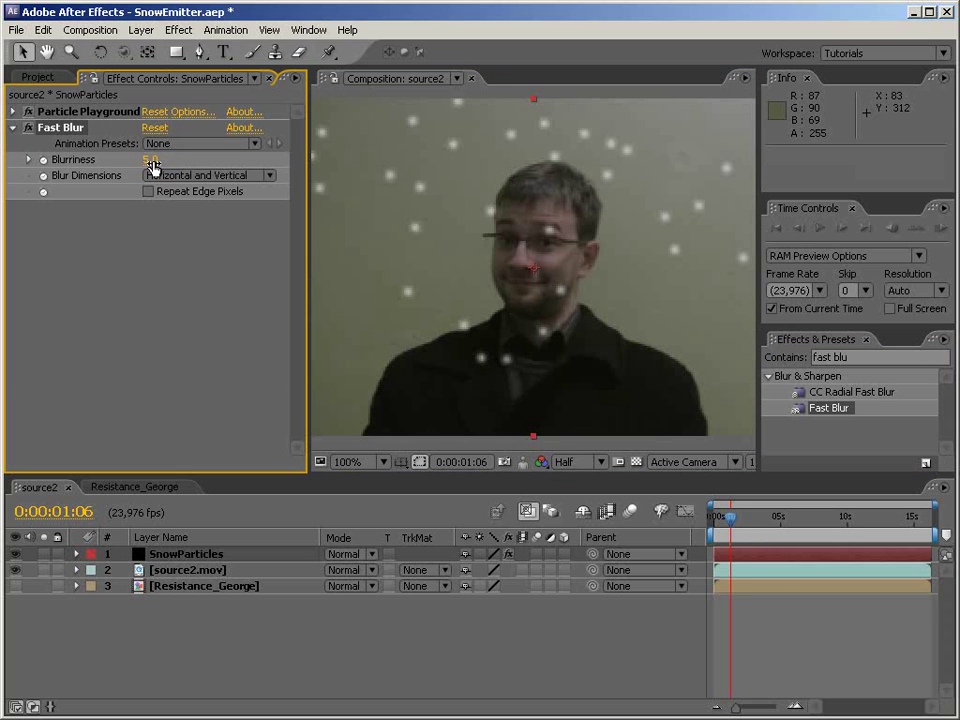
{"action": "left_click", "coordinate": [150, 160]}
{"action": "type", "text": "2"}
{"action": "key", "text": "Return"}
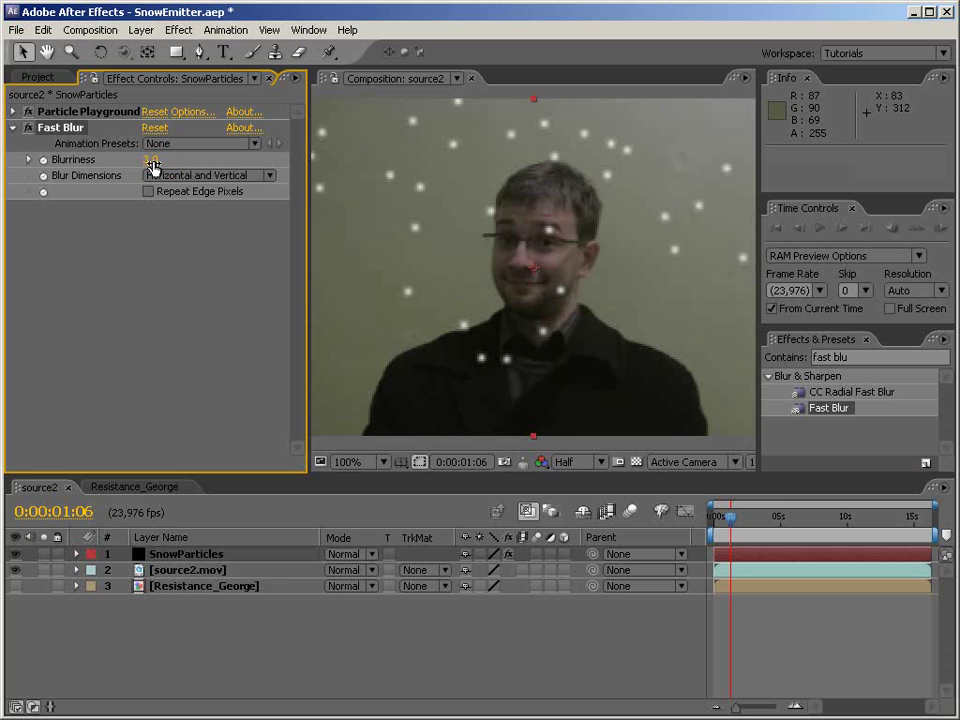
{"action": "left_click", "coordinate": [360, 664]}
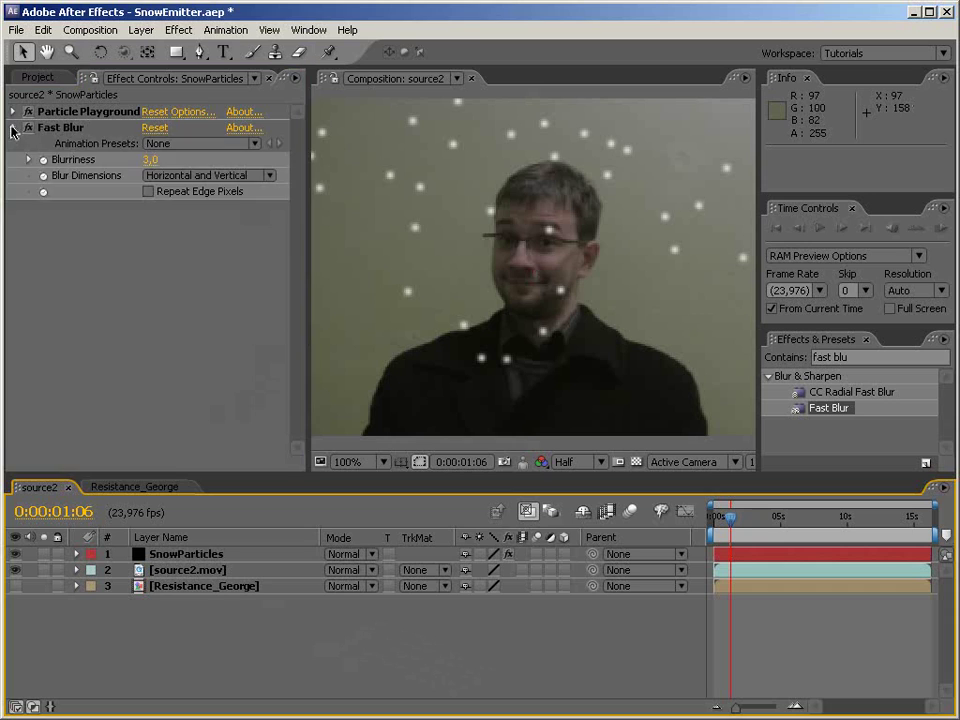
{"action": "left_click", "coordinate": [12, 128]}
{"action": "left_click", "coordinate": [13, 111]}
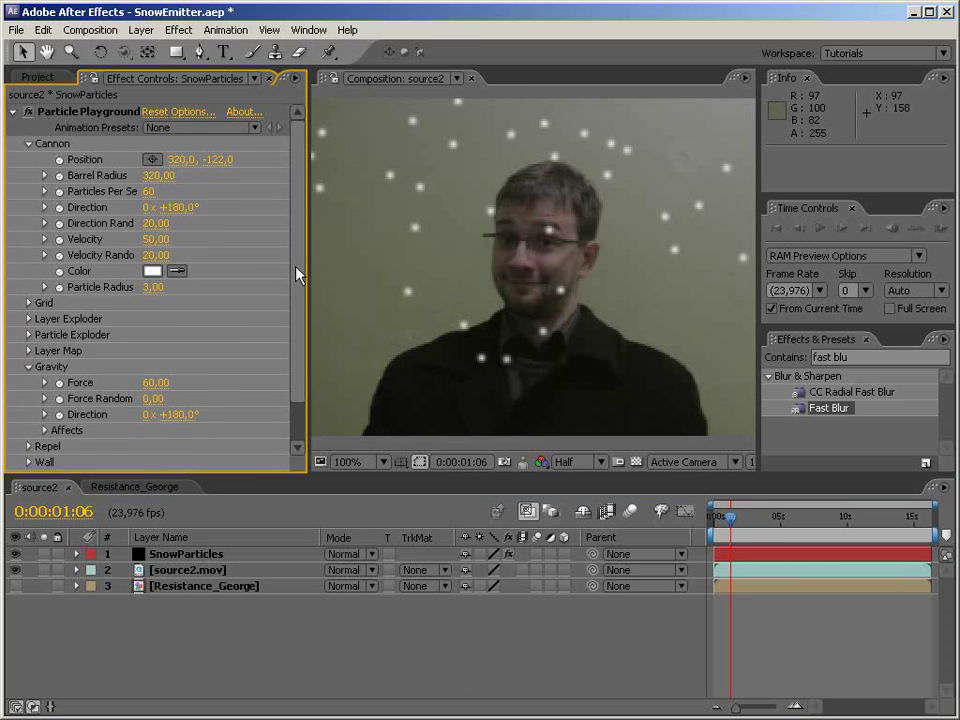
Inspect the Layer Exploder settings, then bring up the maltaannon.com tutorial in Firefox.
{"action": "scroll", "coordinate": [223, 437], "scroll_direction": "down", "scroll_amount": 3}
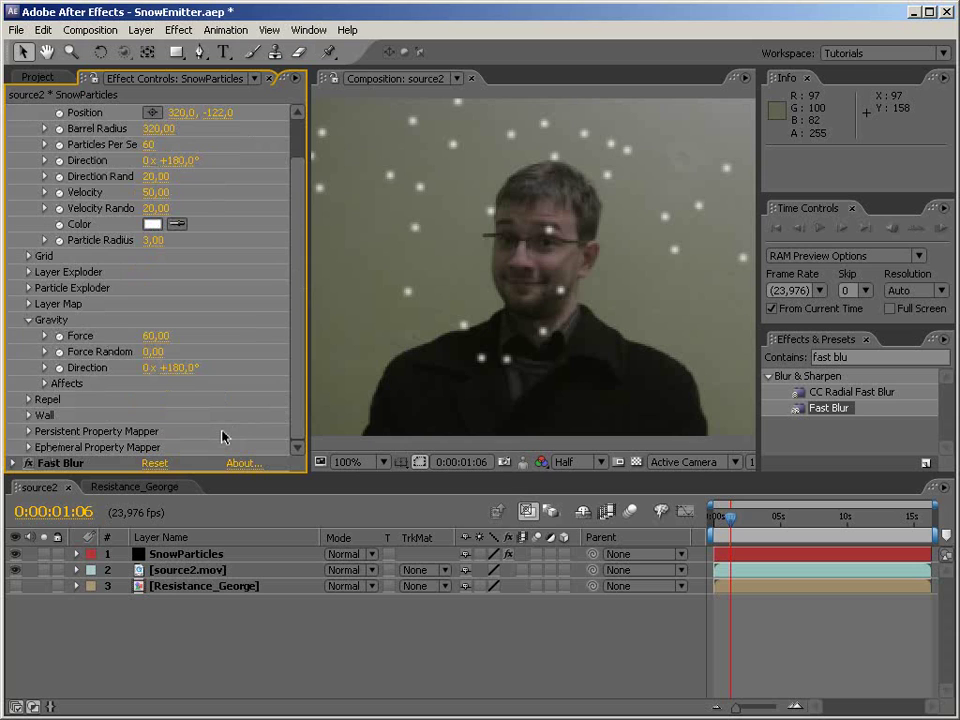
{"action": "left_click", "coordinate": [27, 273]}
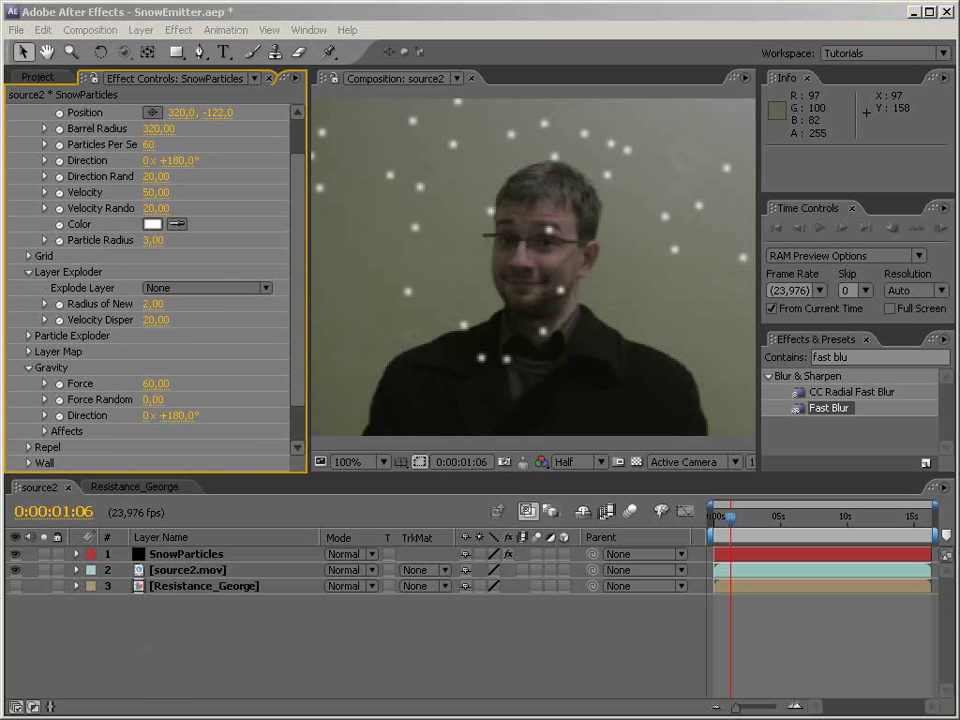
{"action": "key", "text": "alt+Tab"}
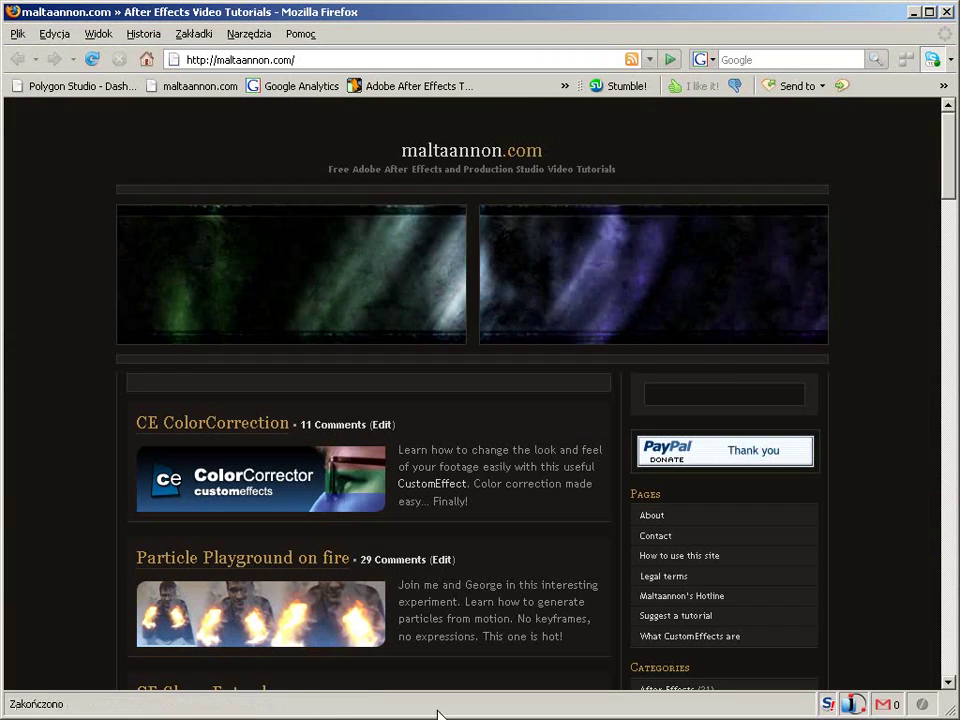
Switch from Firefox back to the SnowEmitter project in After Effects.
{"action": "key", "text": "alt+Tab"}
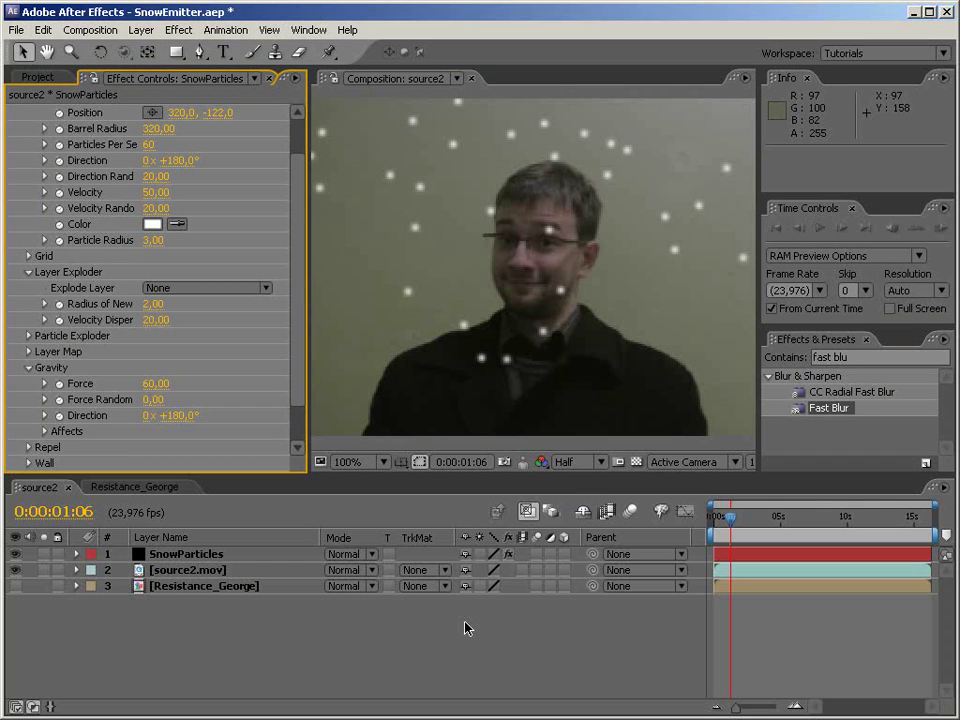
Set Resistance_George as the Persistent Property Mapper's map layer.
{"action": "left_click", "coordinate": [28, 272]}
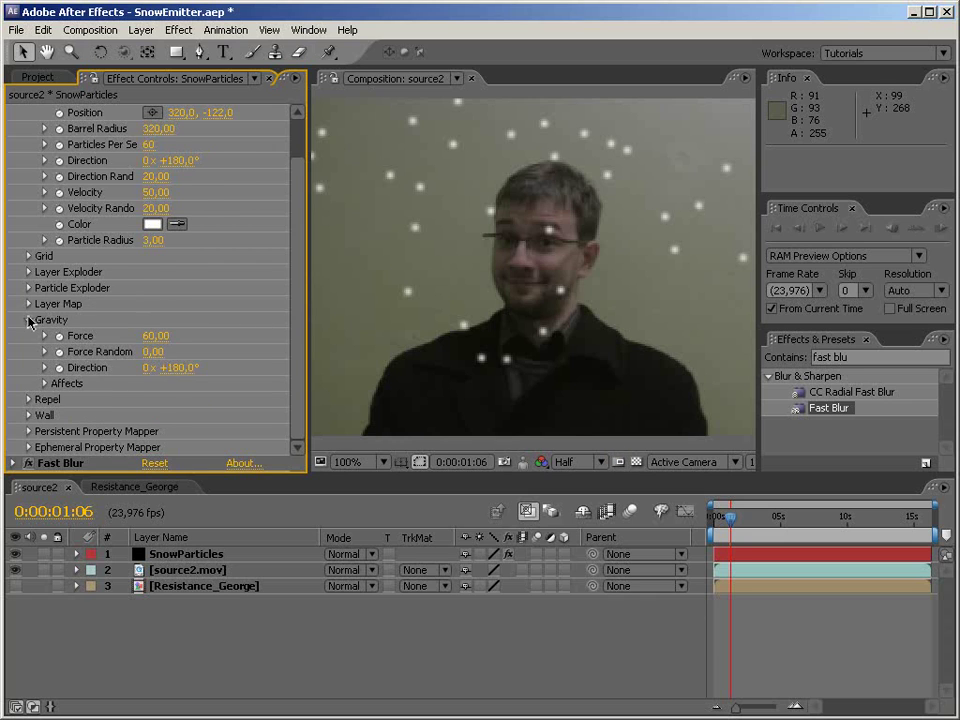
{"action": "left_click", "coordinate": [28, 320]}
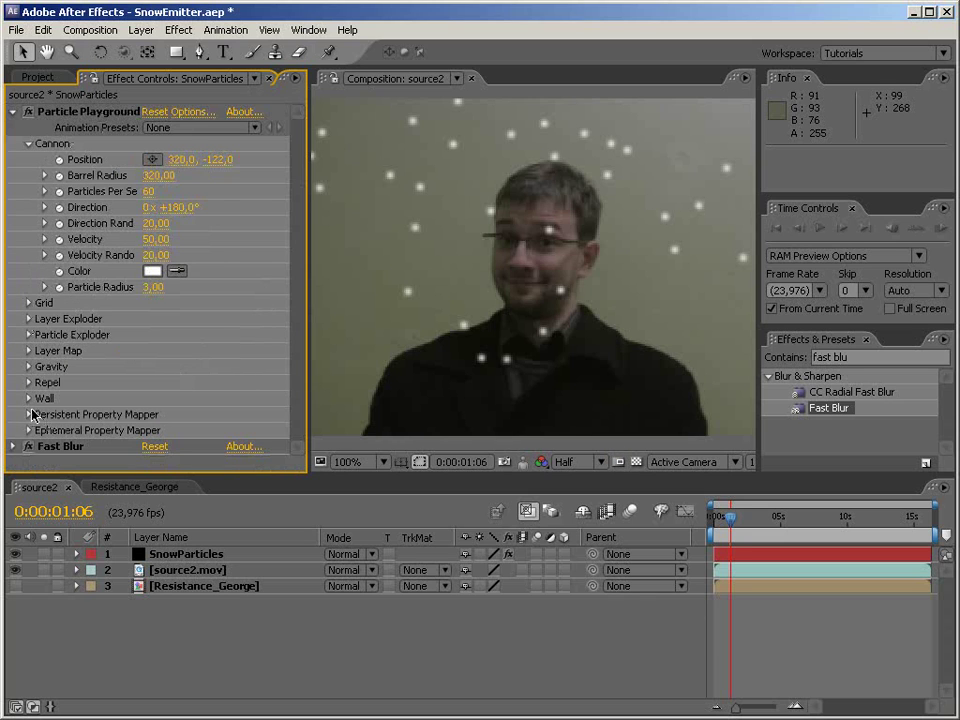
{"action": "left_click", "coordinate": [29, 414]}
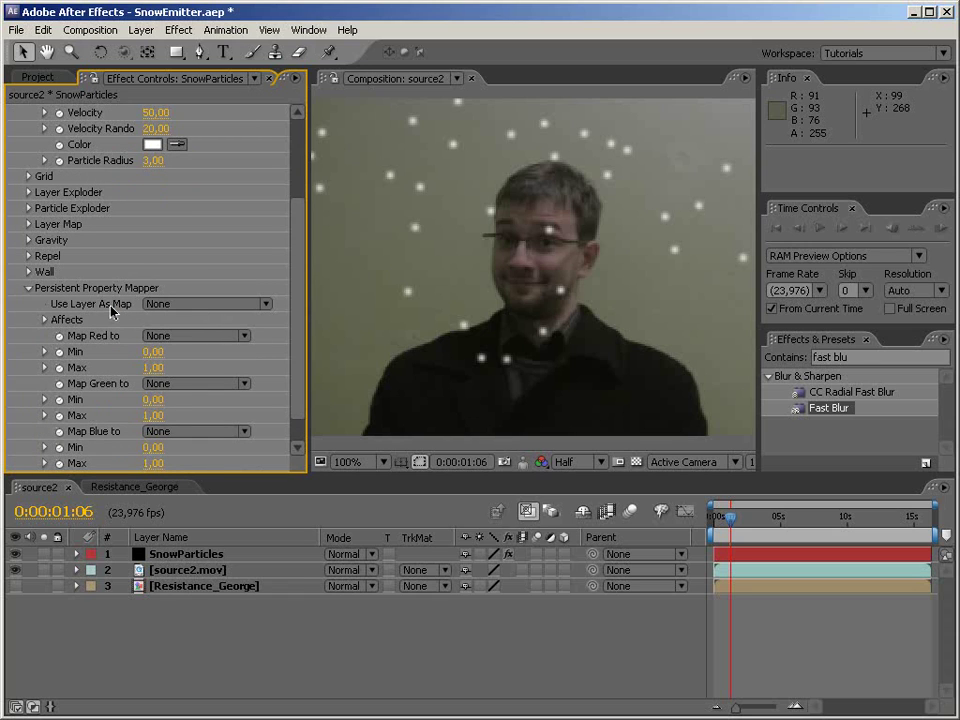
{"action": "left_click", "coordinate": [178, 305]}
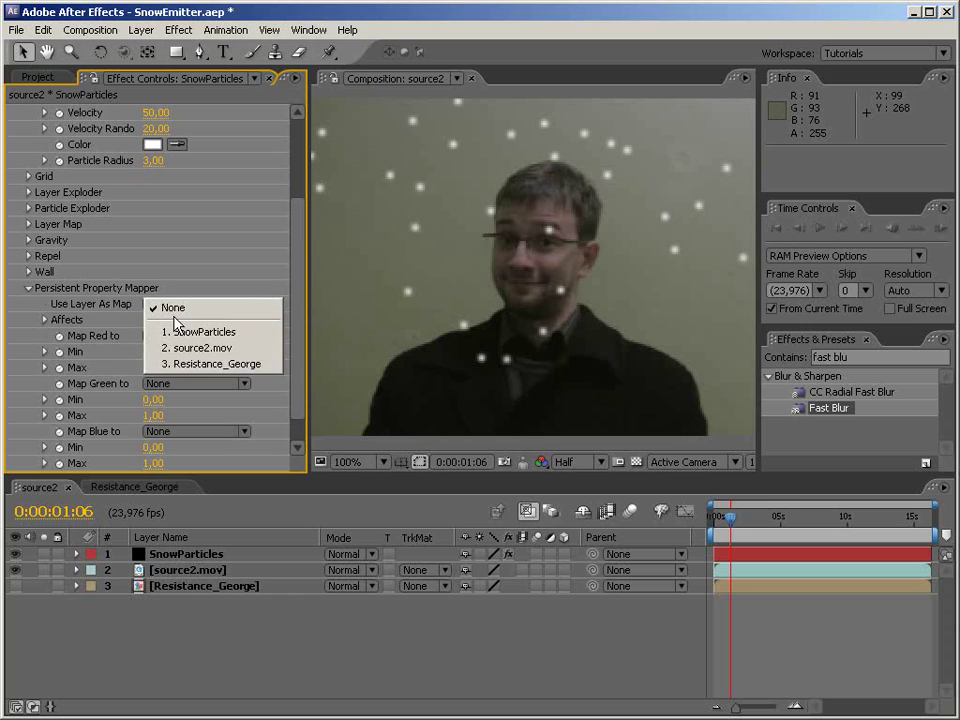
{"action": "left_click", "coordinate": [190, 363]}
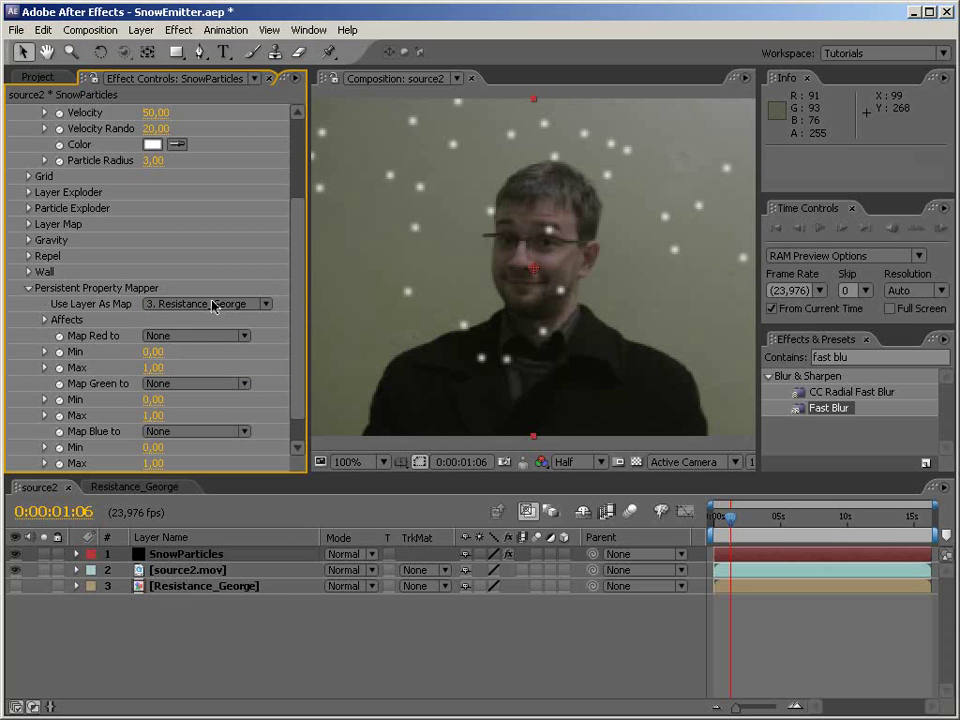
{"action": "key", "text": "Home"}
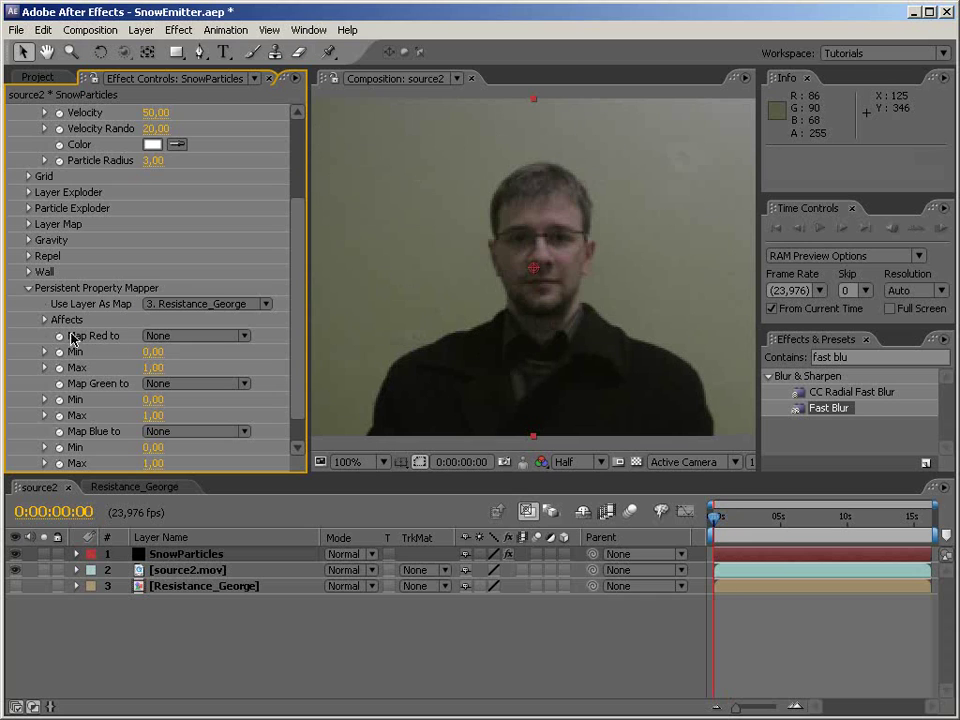
Map the red channel to X Speed and the green channel to Y Speed.
{"action": "left_click", "coordinate": [211, 336]}
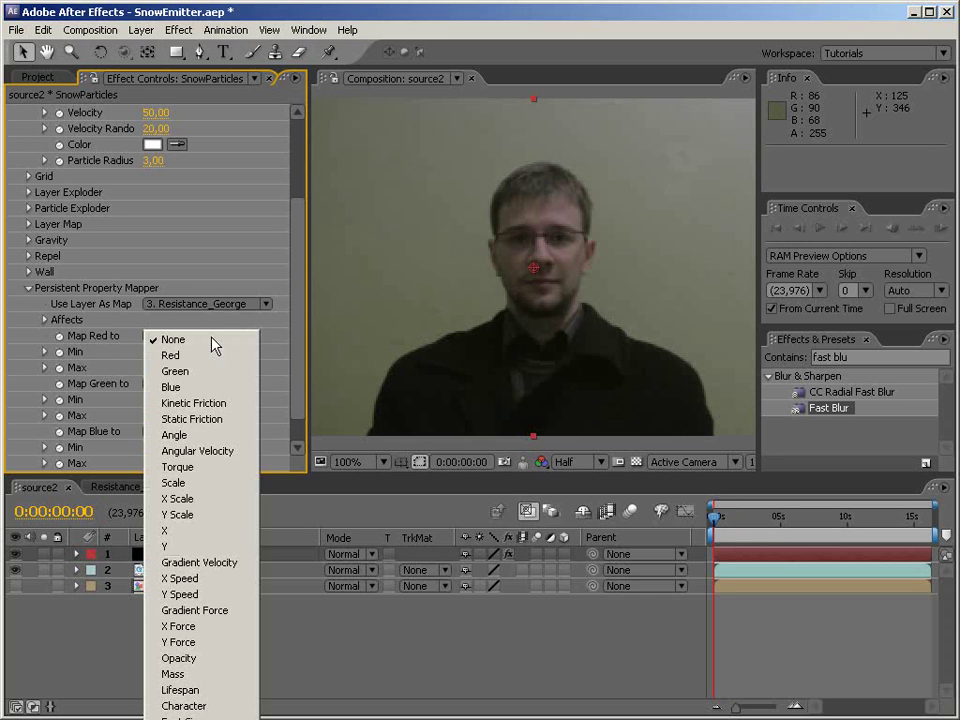
{"action": "left_click", "coordinate": [203, 580]}
{"action": "left_click", "coordinate": [209, 386]}
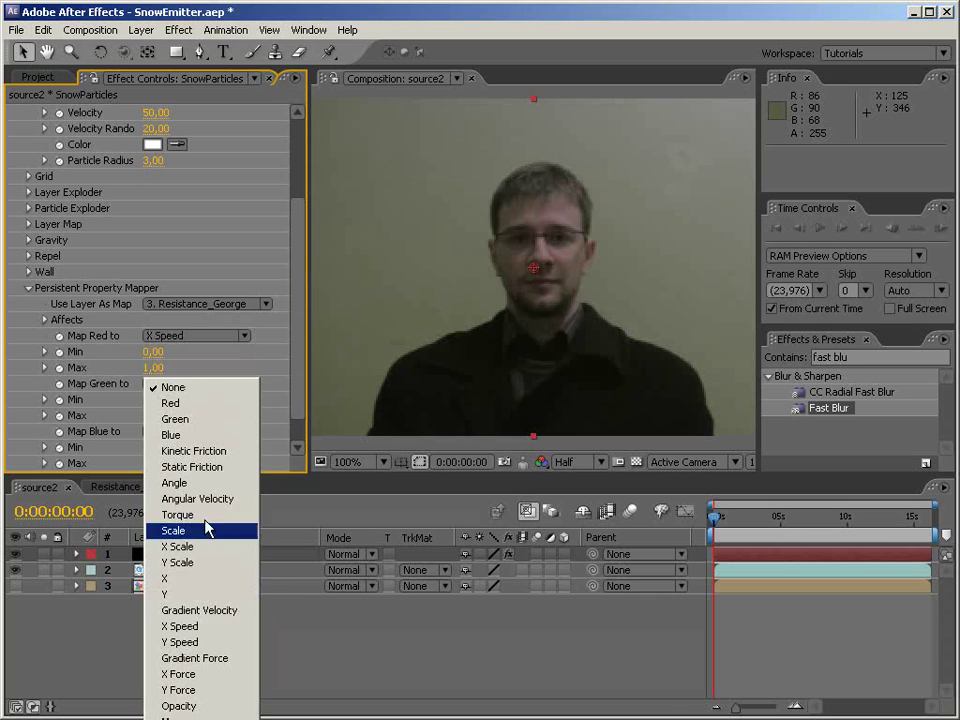
{"action": "left_click", "coordinate": [208, 642]}
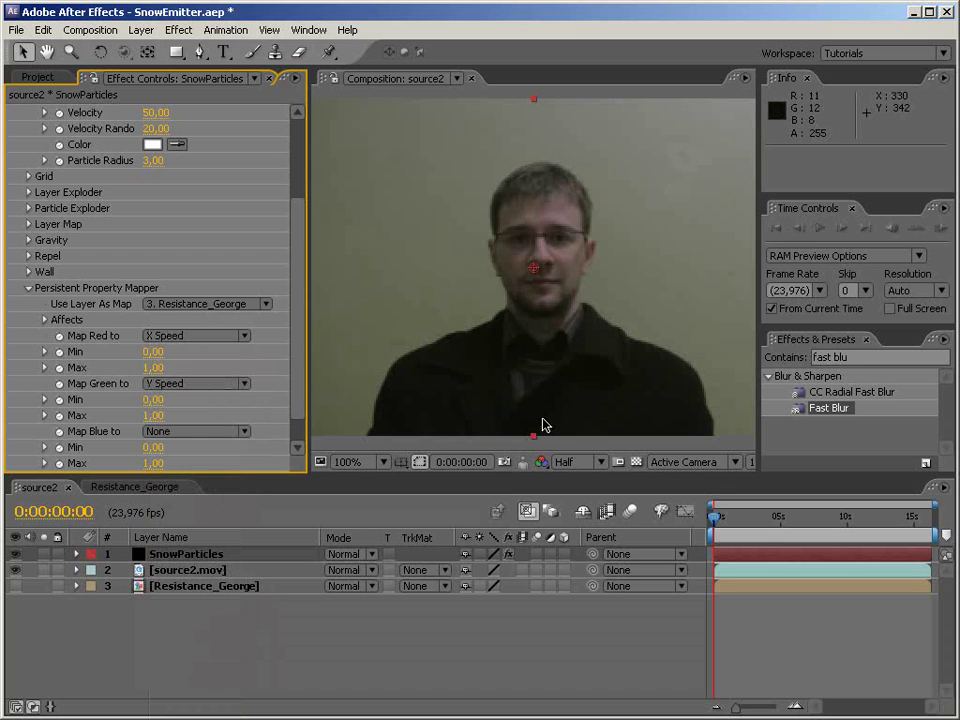
Set the Map Green maximum to -2.00 and preview the snow gathering along the outline.
{"action": "key", "text": "space"}
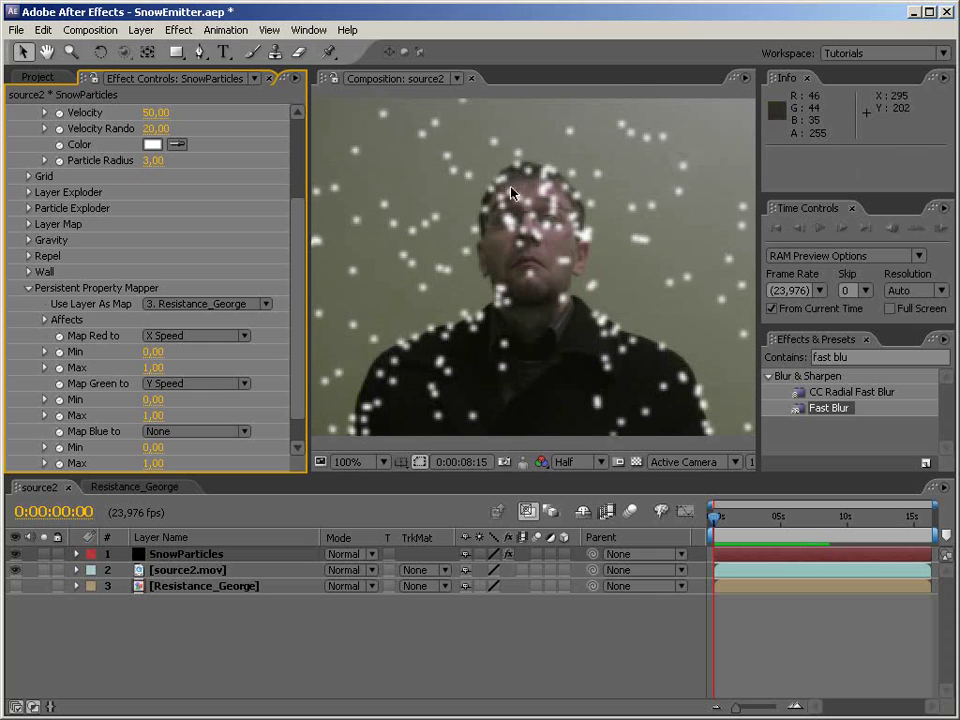
{"action": "left_click", "coordinate": [709, 349]}
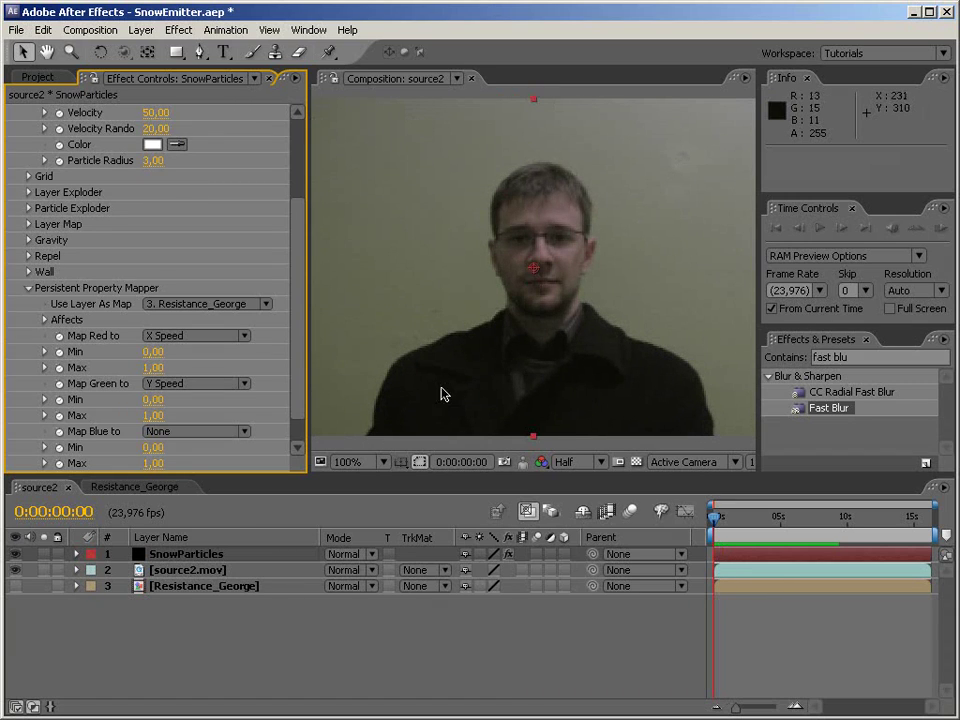
{"action": "left_click", "coordinate": [155, 415]}
{"action": "type", "text": "-2"}
{"action": "key", "text": "Return"}
{"action": "key", "text": "KP_0"}
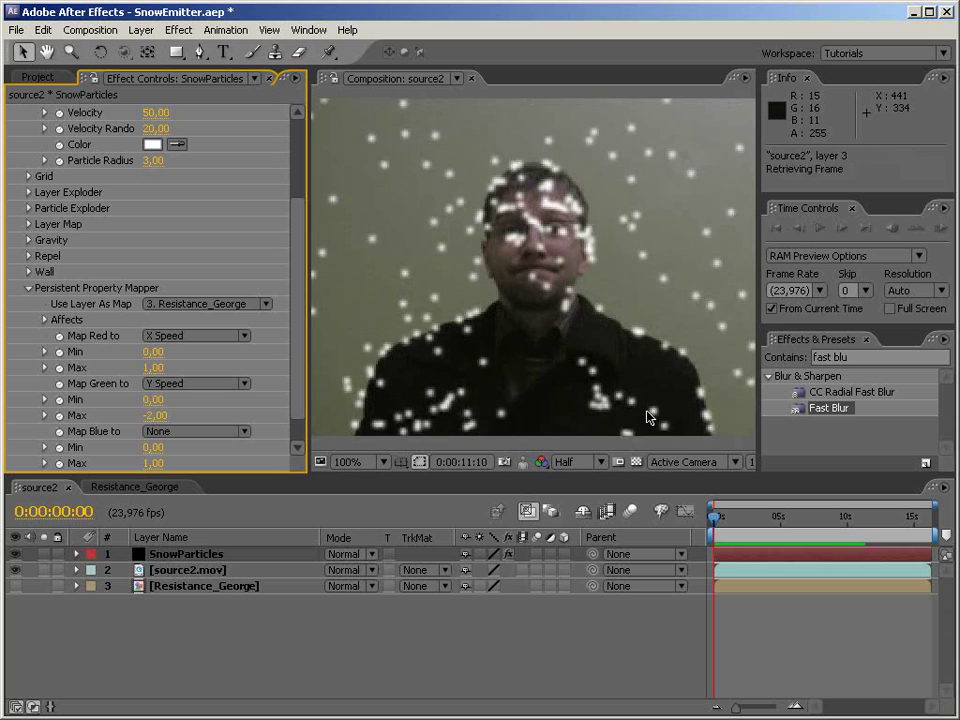
{"action": "key", "text": "space"}
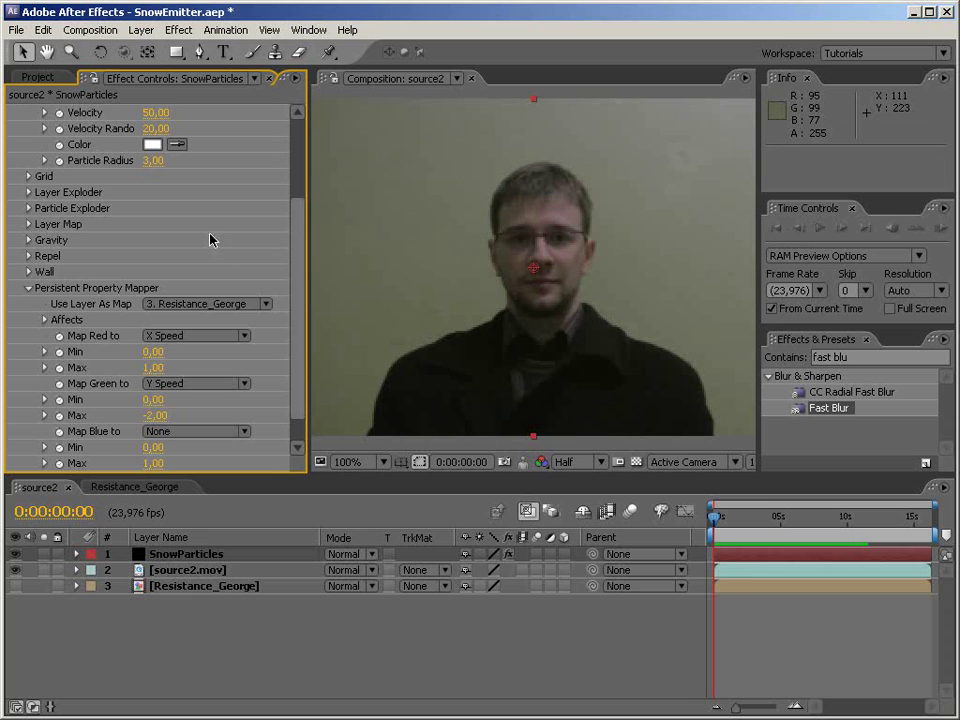
{"action": "left_click", "coordinate": [38, 77]}
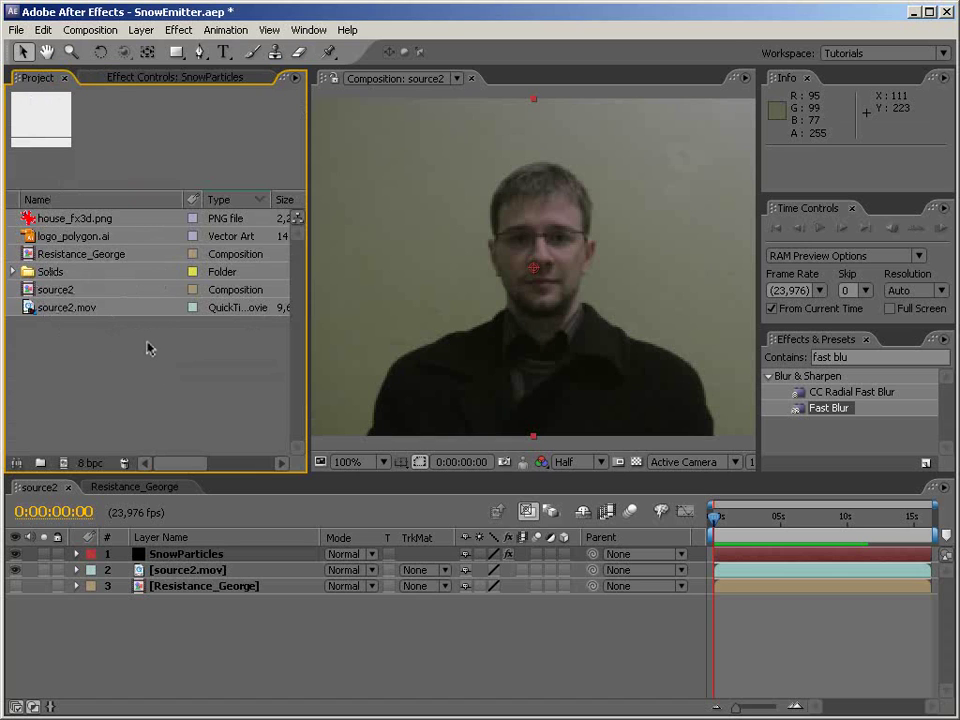
Create Comp 1 at 640×320 with a three-second (300) duration.
{"action": "left_click", "coordinate": [75, 236]}
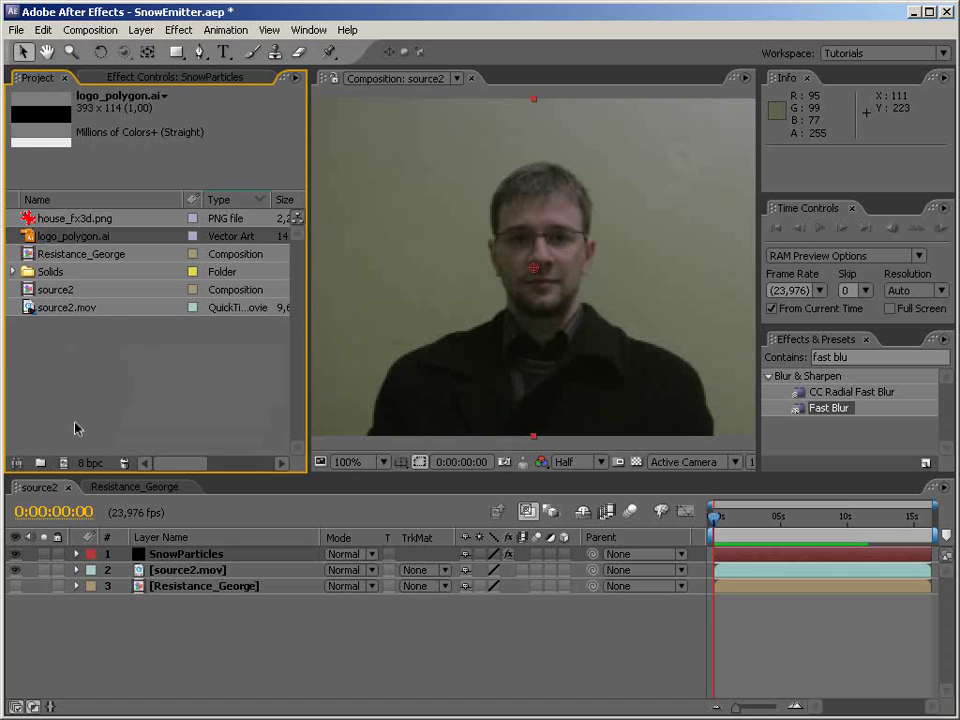
{"action": "left_click", "coordinate": [66, 463]}
{"action": "left_click", "coordinate": [250, 428]}
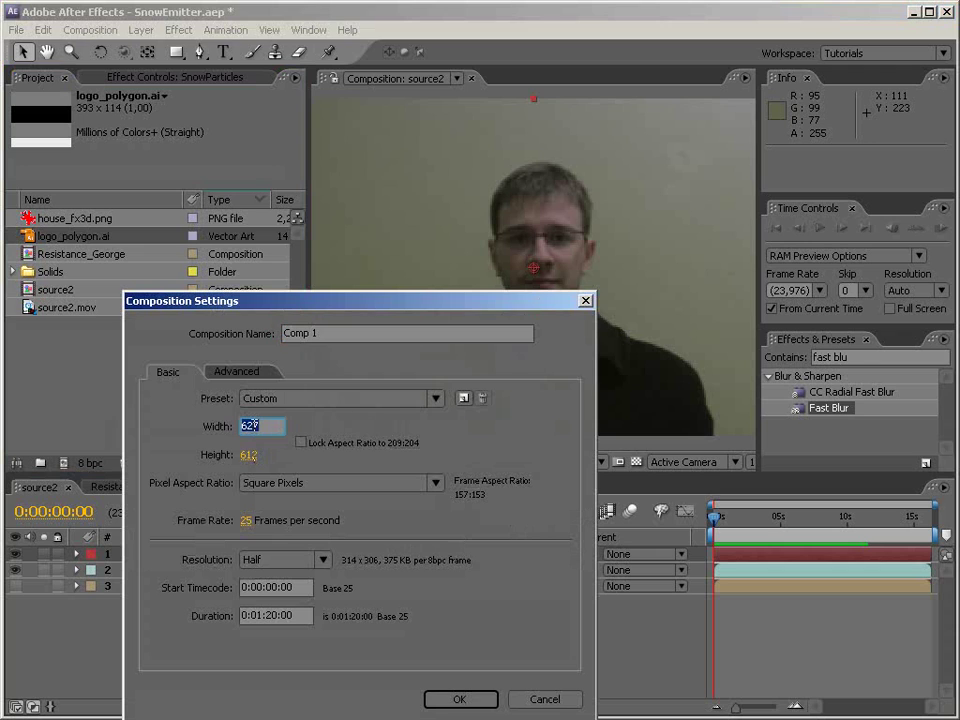
{"action": "type", "text": "640"}
{"action": "key", "text": "Tab"}
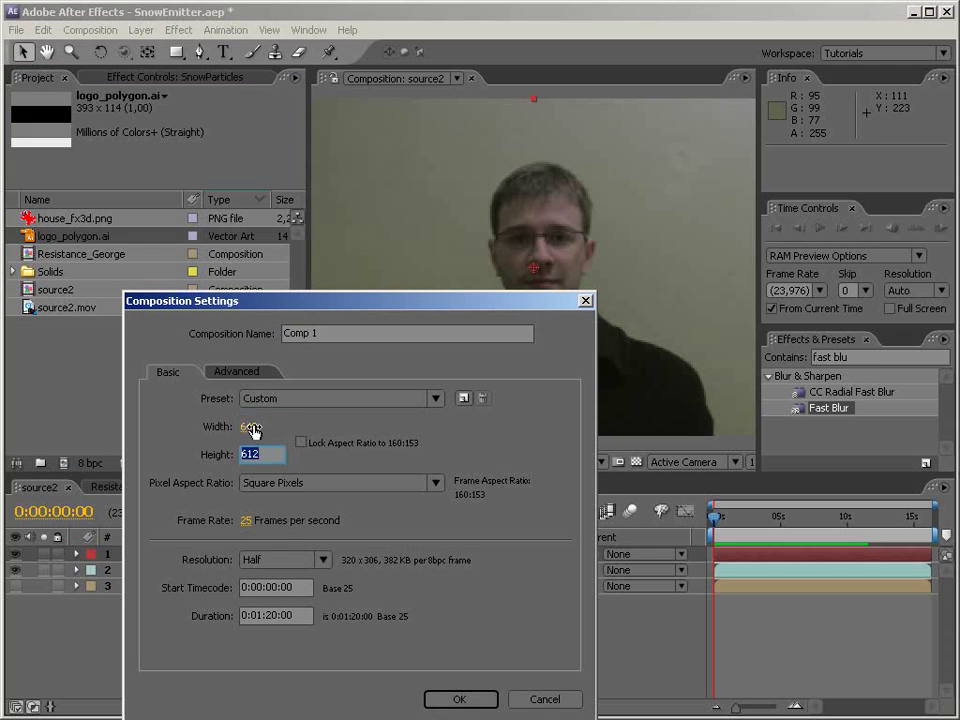
{"action": "type", "text": "320"}
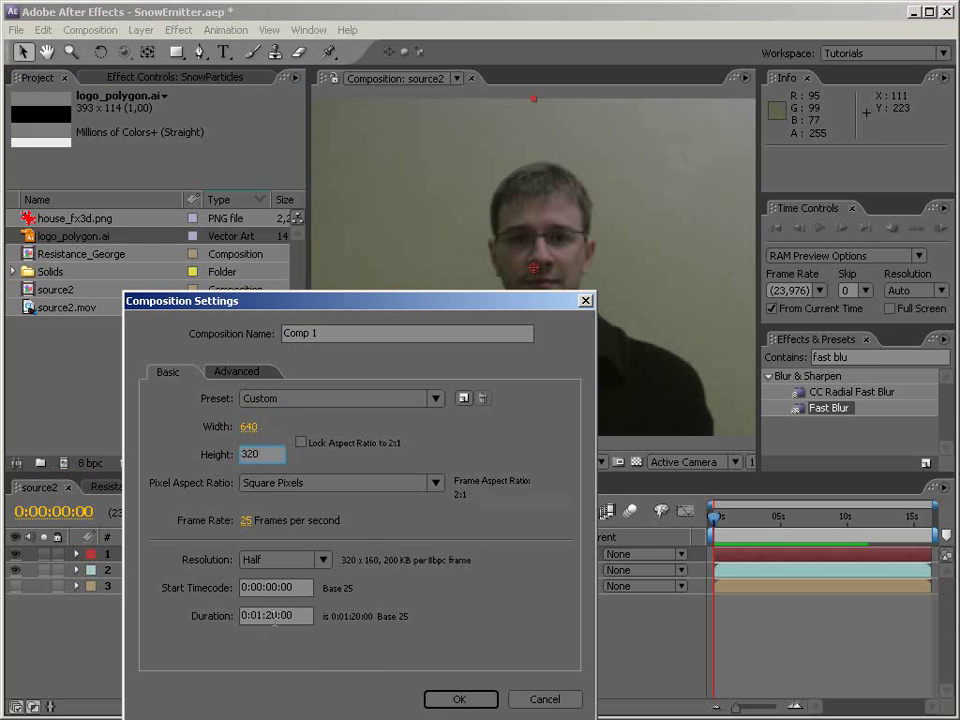
{"action": "left_click", "coordinate": [273, 616]}
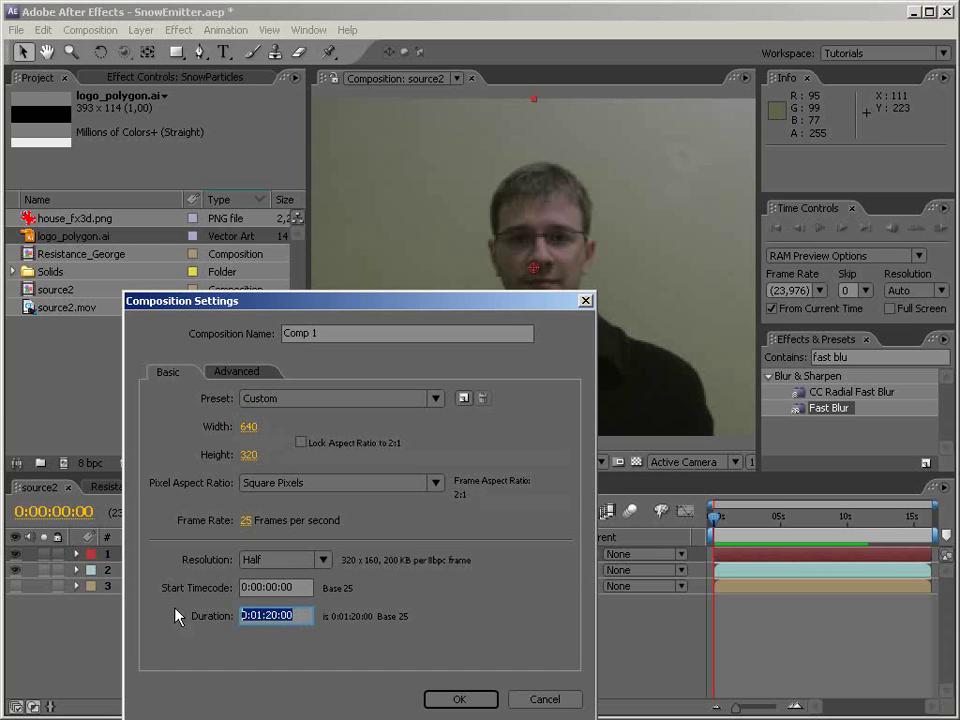
{"action": "type", "text": "300"}
{"action": "key", "text": "Return"}
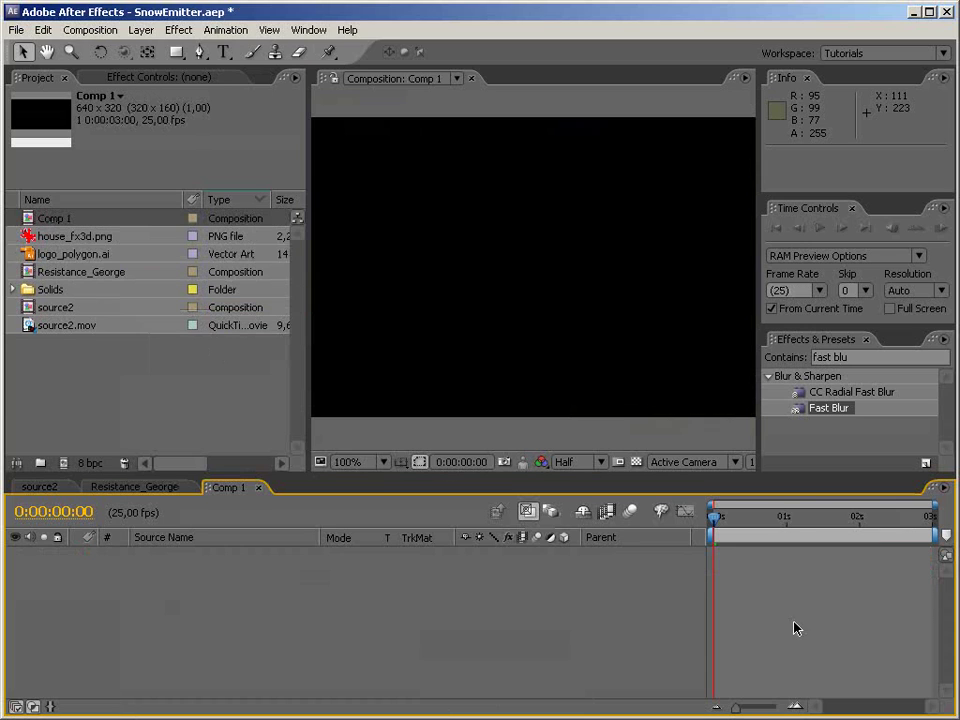
{"action": "left_click", "coordinate": [227, 362]}
Add logo_polygon.ai to Comp 1 and apply the Fill effect to it.
{"action": "left_click_drag", "start_coordinate": [70, 258], "coordinate": [251, 580]}
{"action": "left_click", "coordinate": [868, 368]}
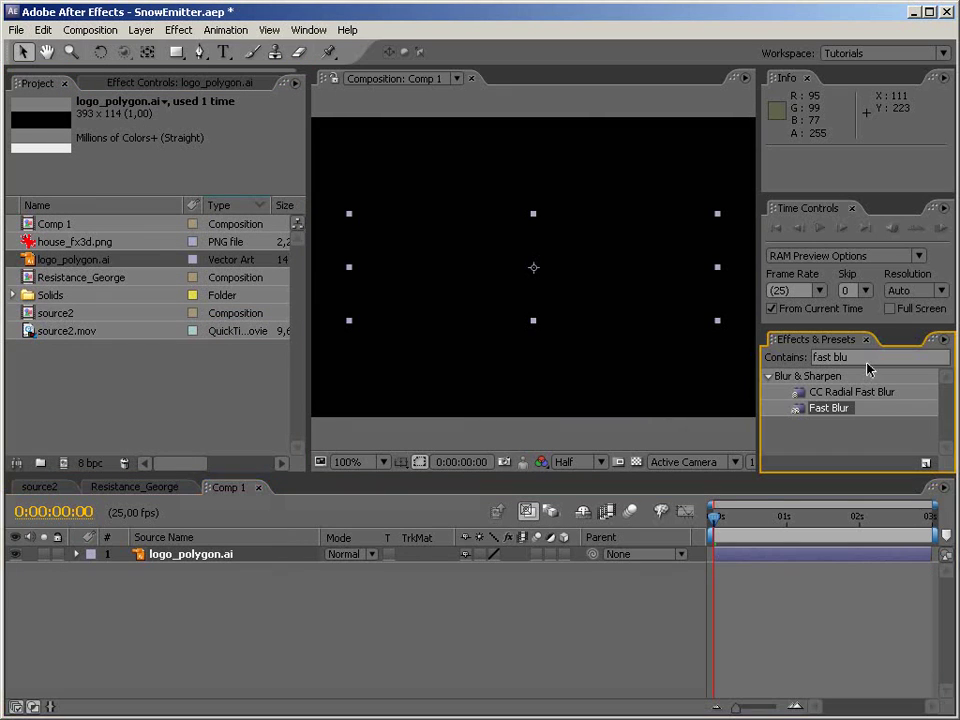
{"action": "left_click", "coordinate": [818, 358]}
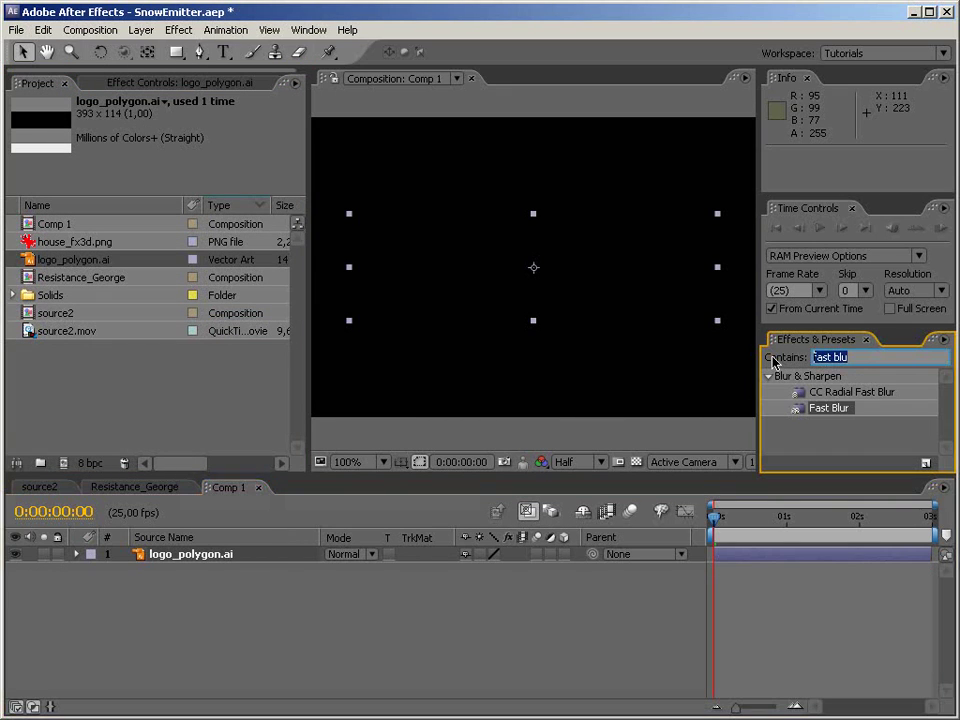
{"action": "type", "text": "fil"}
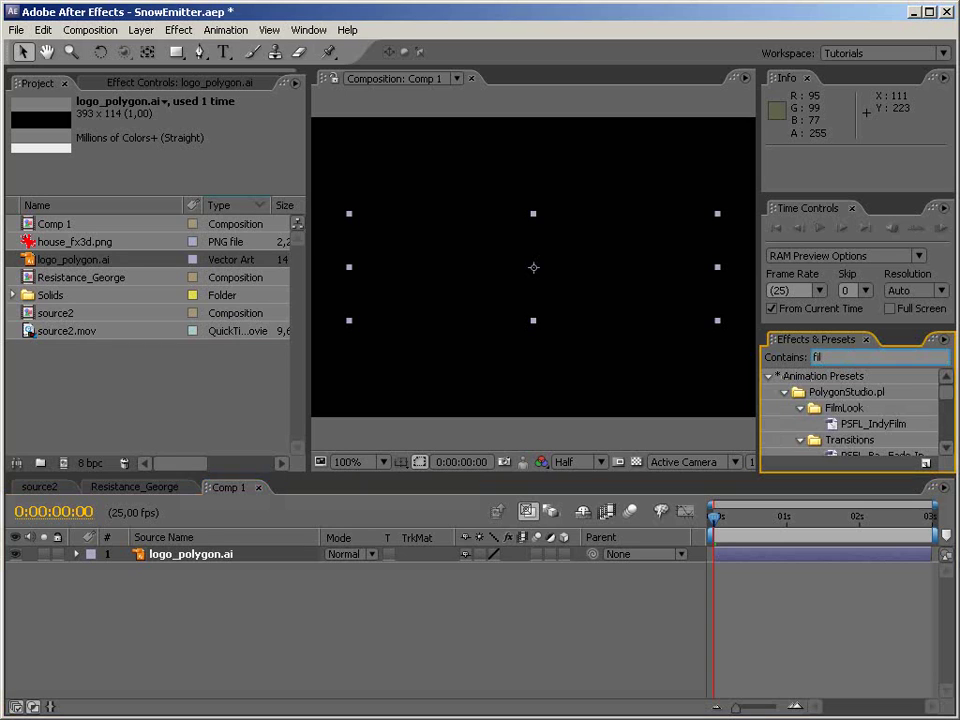
{"action": "type", "text": "ll"}
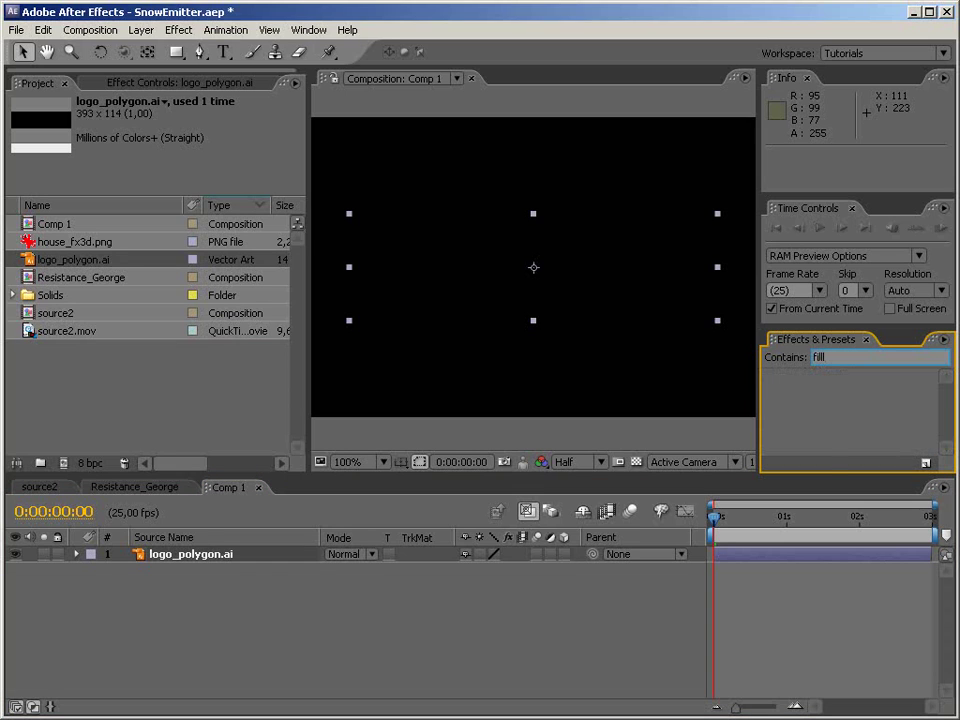
{"action": "key", "text": "BackSpace"}
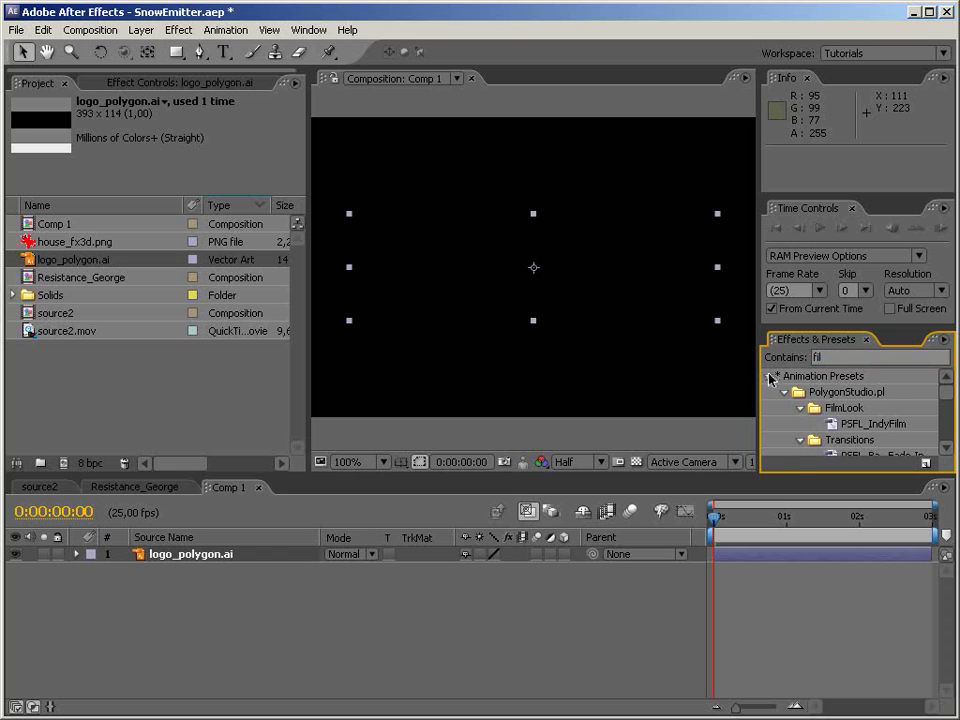
{"action": "double_click", "coordinate": [799, 375]}
{"action": "scroll", "coordinate": [944, 416], "scroll_direction": "down", "scroll_amount": 2}
{"action": "left_click_drag", "start_coordinate": [815, 417], "coordinate": [316, 323]}
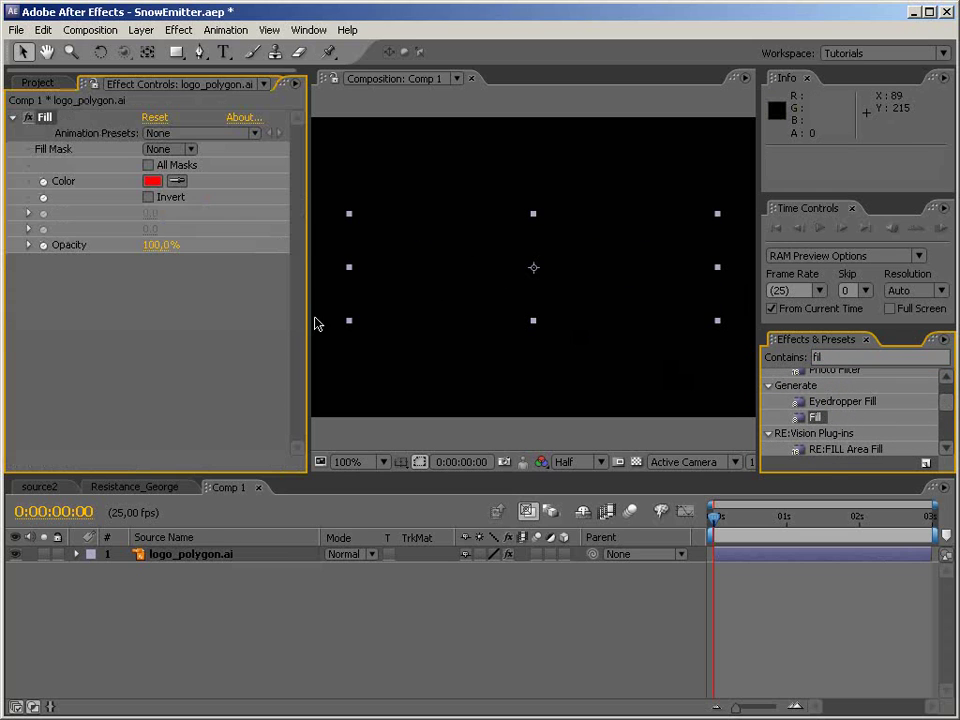
Make the Fill colour white (FFFFFF) and show the comp at Full resolution.
{"action": "left_click", "coordinate": [153, 181]}
{"action": "left_click_drag", "start_coordinate": [328, 422], "coordinate": [193, 302]}
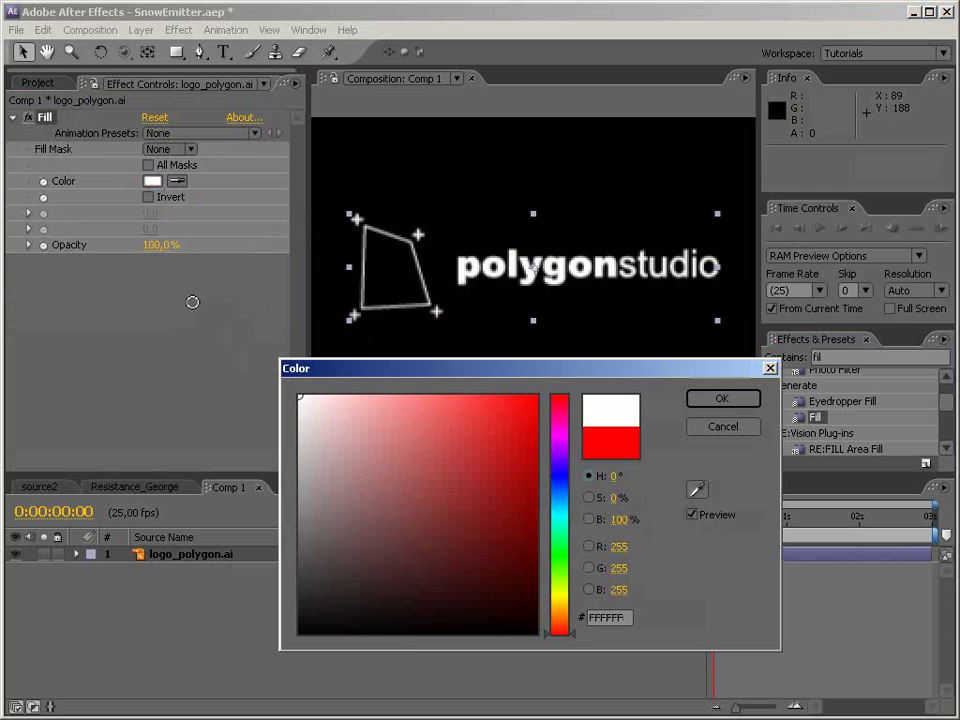
{"action": "left_click", "coordinate": [718, 398]}
{"action": "left_click", "coordinate": [576, 463]}
{"action": "left_click", "coordinate": [576, 481]}
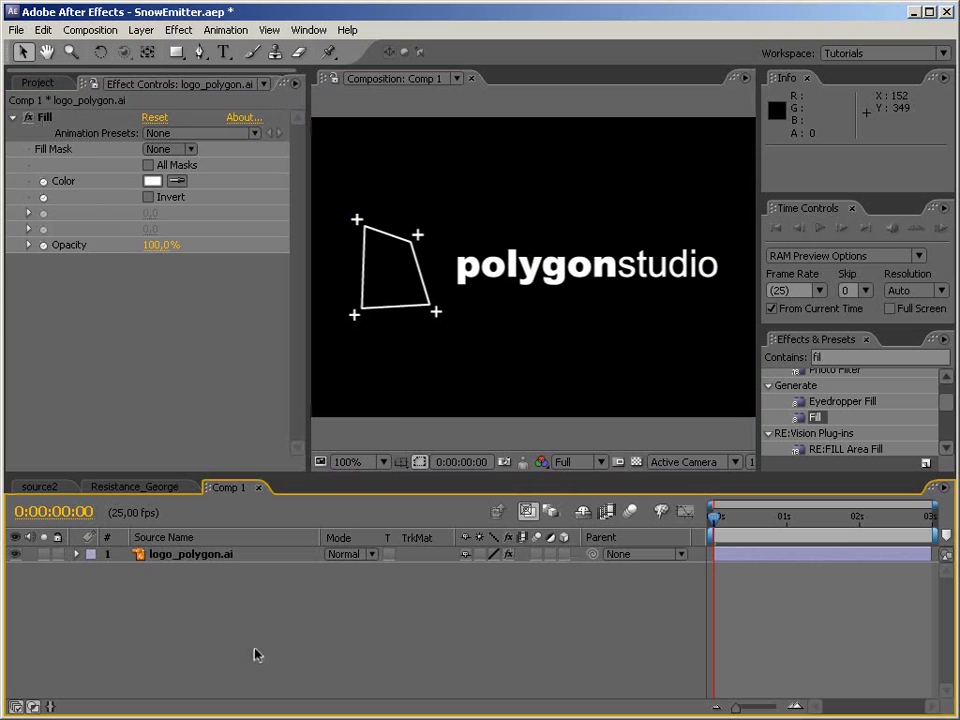
Duplicate the logo, pre-compose the copy as Resistance_Logo, and move it beneath the original.
{"action": "left_click", "coordinate": [202, 556]}
{"action": "key", "text": "ctrl+d"}
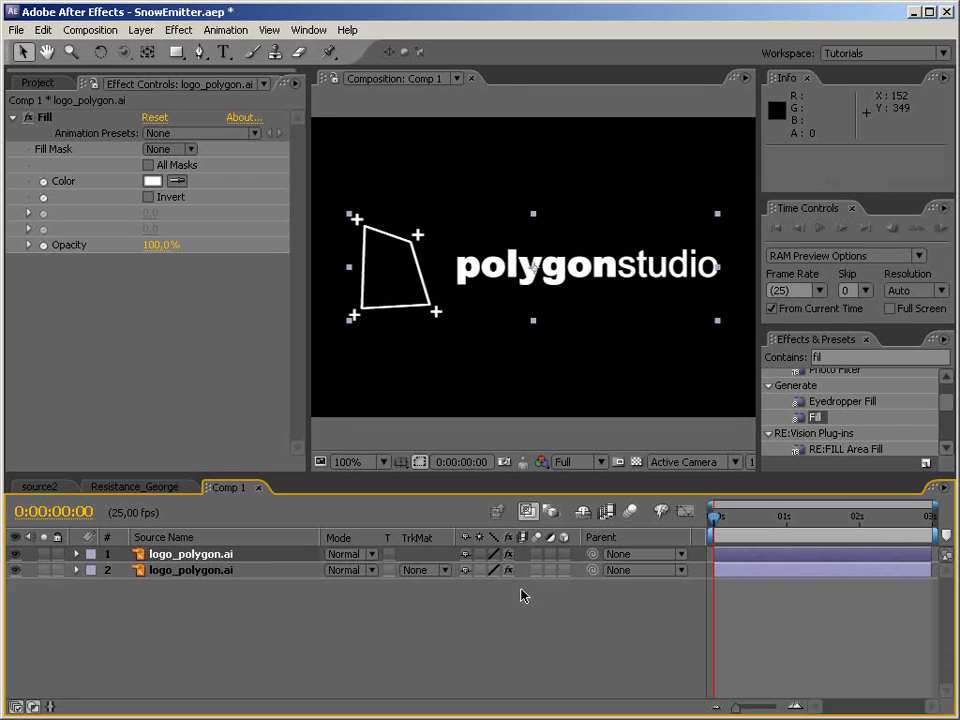
{"action": "key", "text": "ctrl+shift+c"}
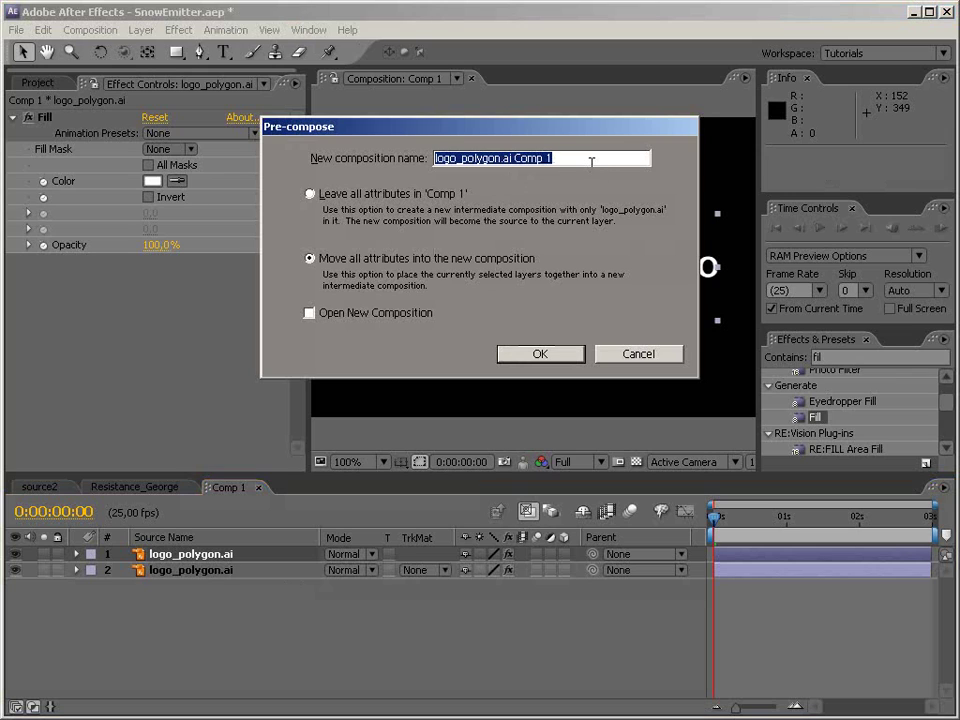
{"action": "type", "text": "Resistance_Logo"}
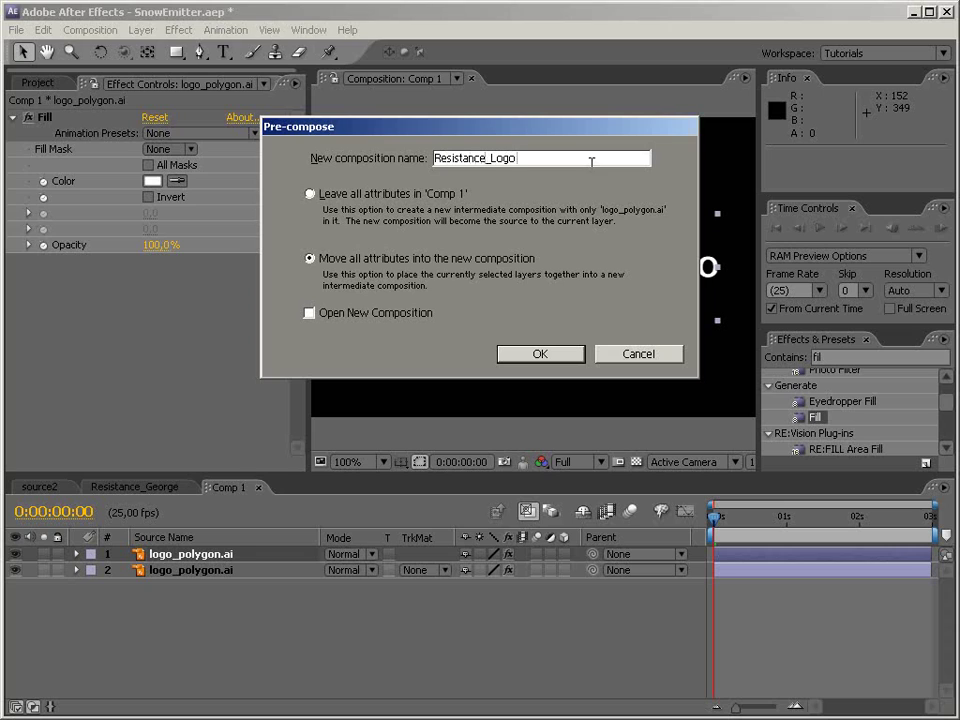
{"action": "key", "text": "Return"}
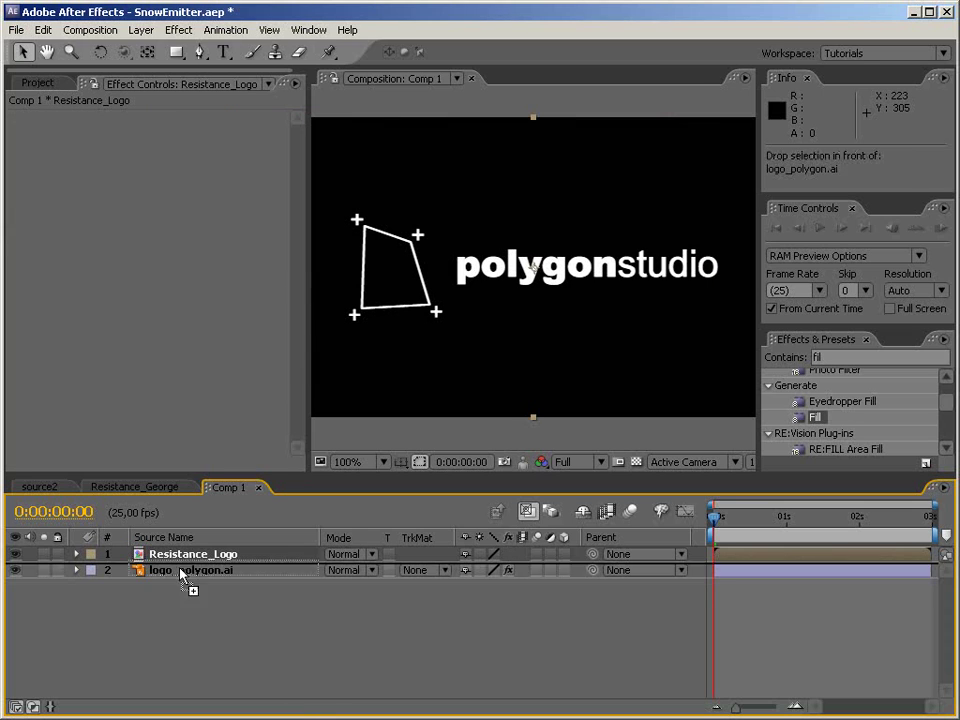
{"action": "key", "text": "ctrl+["}
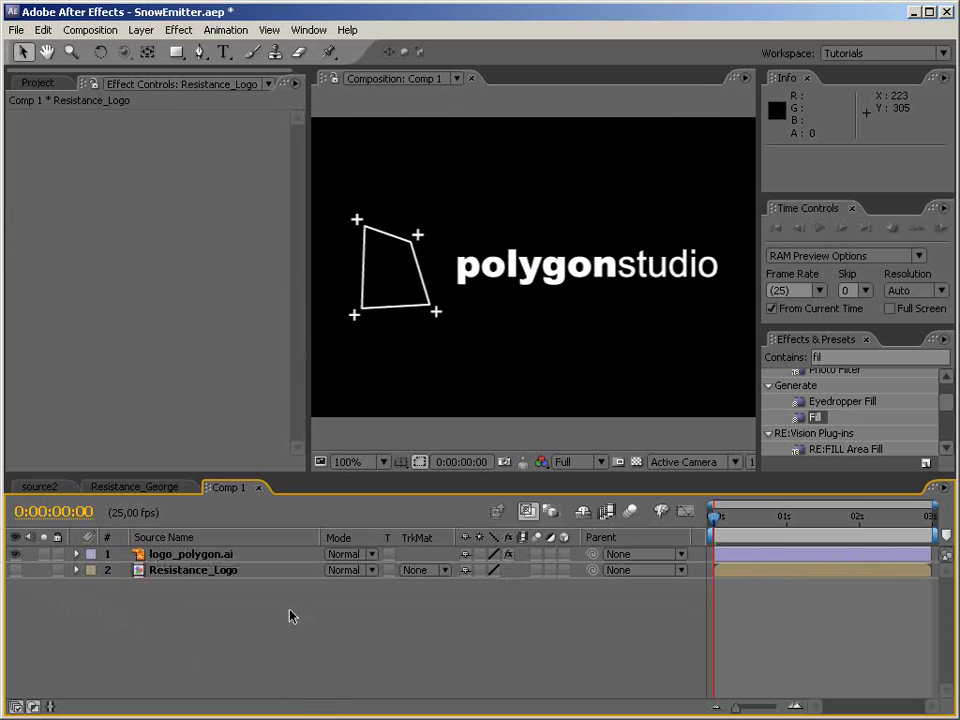
{"action": "key", "text": "ctrl+Up"}
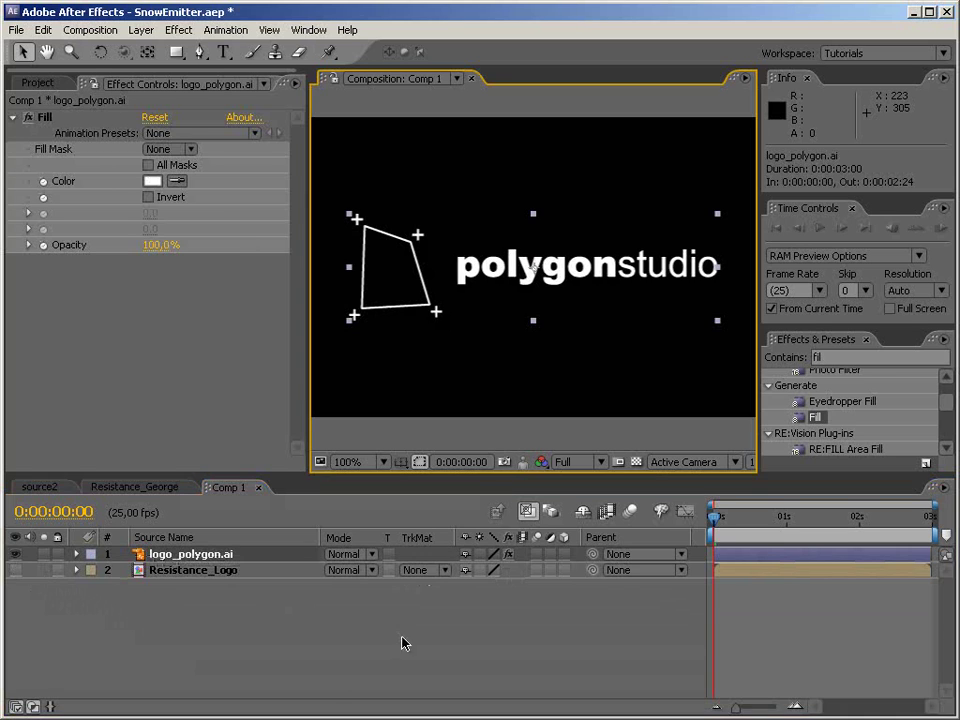
Add a new black solid layer to Comp 1.
{"action": "right_click", "coordinate": [343, 672]}
{"action": "mouse_move", "coordinate": [362, 680]}
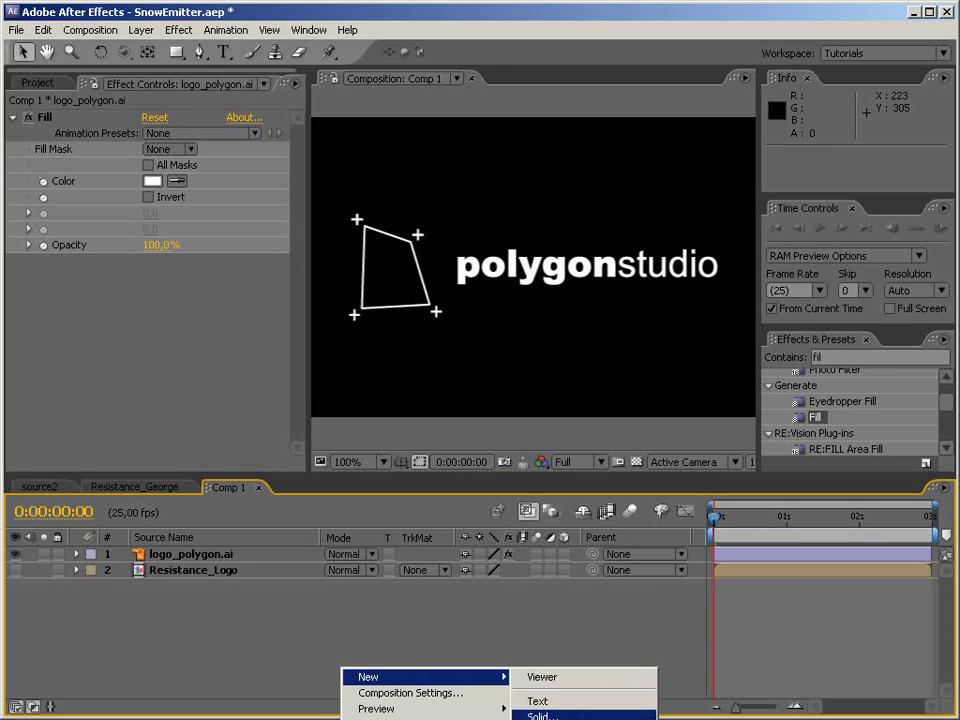
{"action": "left_click", "coordinate": [541, 716]}
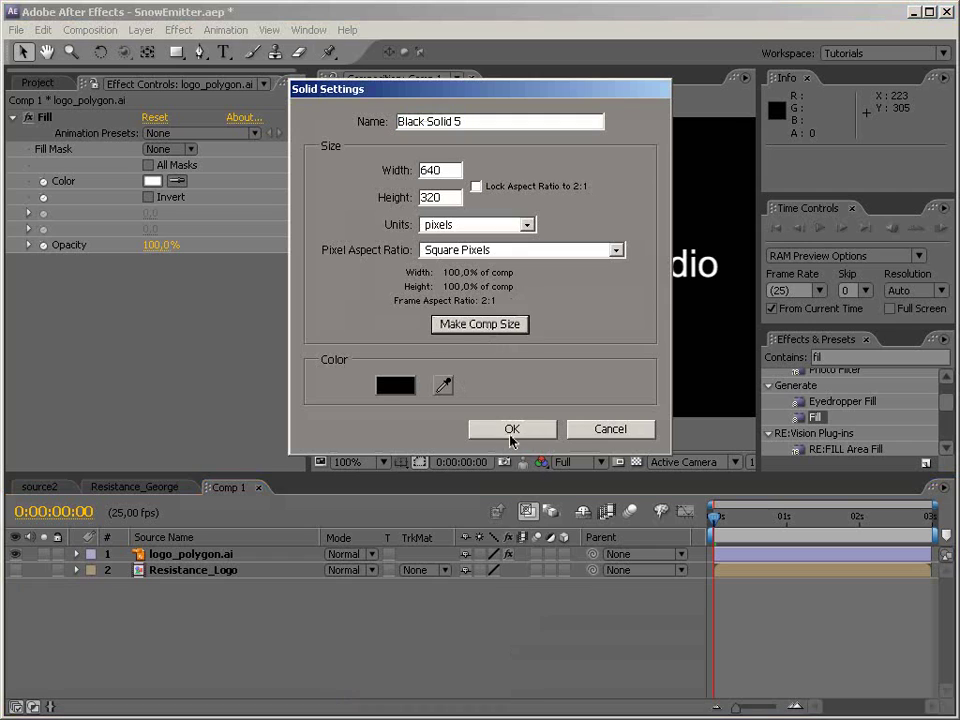
{"action": "left_click", "coordinate": [510, 430]}
{"action": "left_click", "coordinate": [830, 357]}
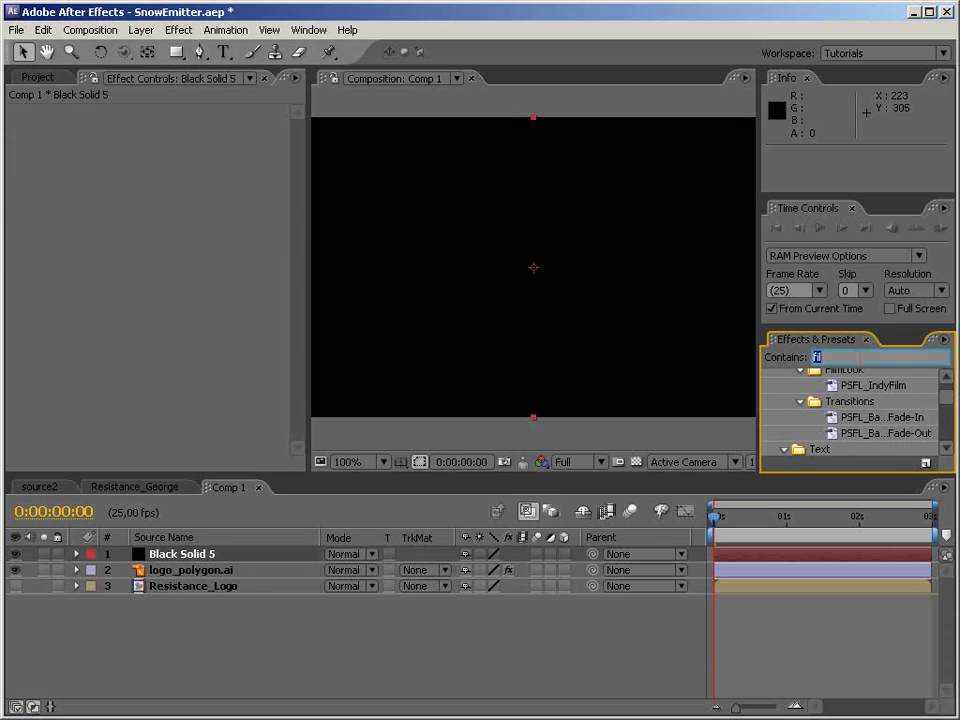
Apply a Ramp effect to Black Solid 5 and set its End Color to dark blue.
{"action": "type", "text": "ramp"}
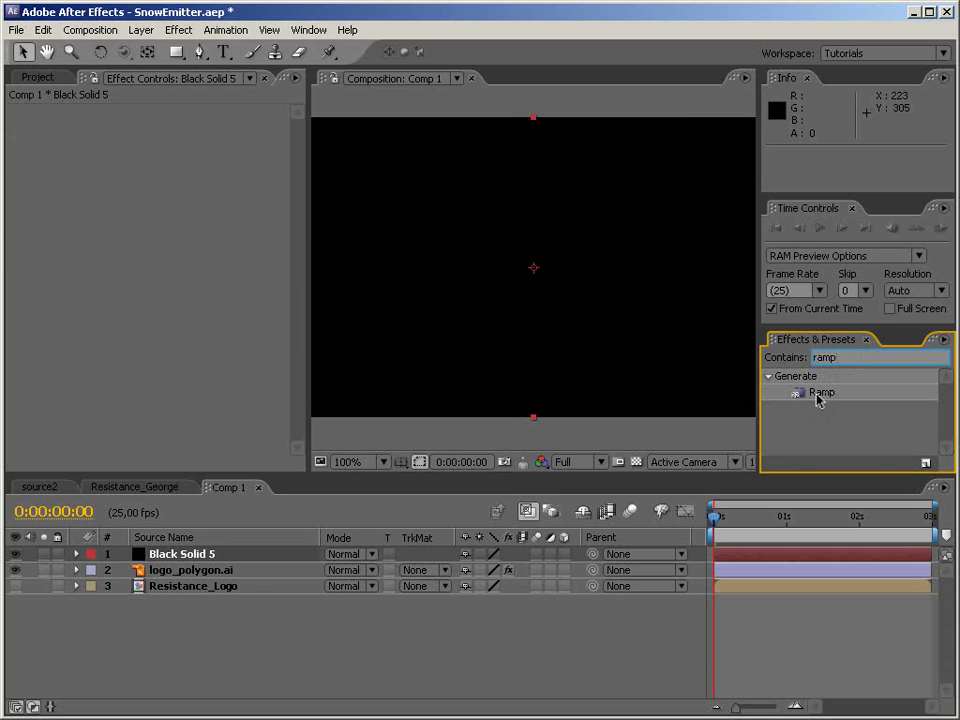
{"action": "left_click_drag", "start_coordinate": [818, 398], "coordinate": [215, 612]}
{"action": "left_click", "coordinate": [151, 191]}
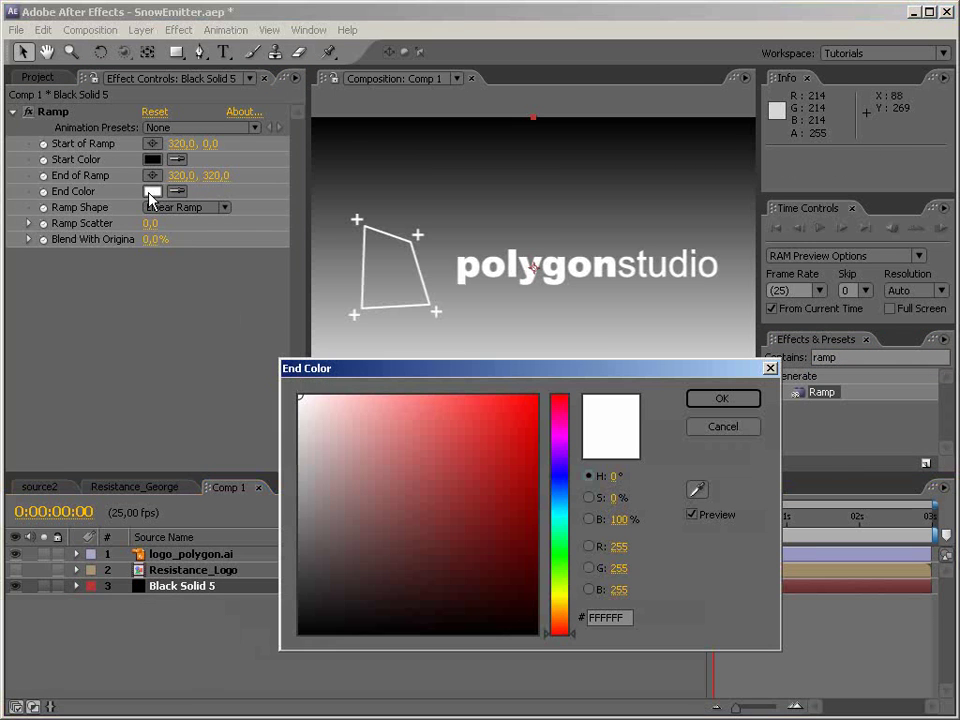
{"action": "key", "text": "Escape"}
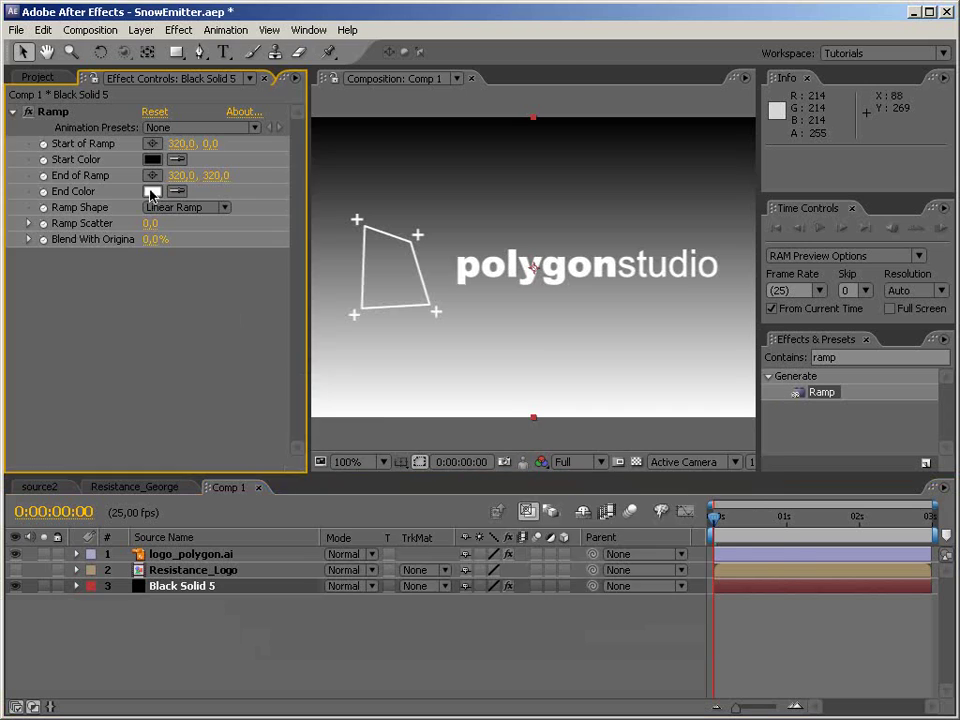
{"action": "left_click", "coordinate": [151, 191]}
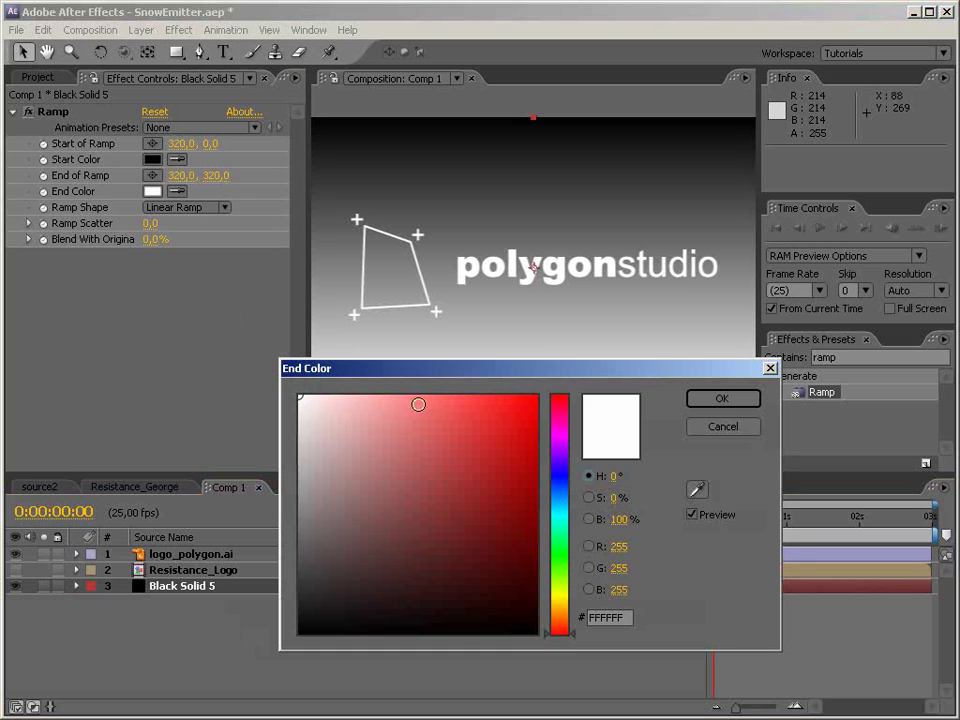
{"action": "left_click", "coordinate": [561, 515]}
{"action": "left_click", "coordinate": [533, 572]}
{"action": "left_click", "coordinate": [563, 477]}
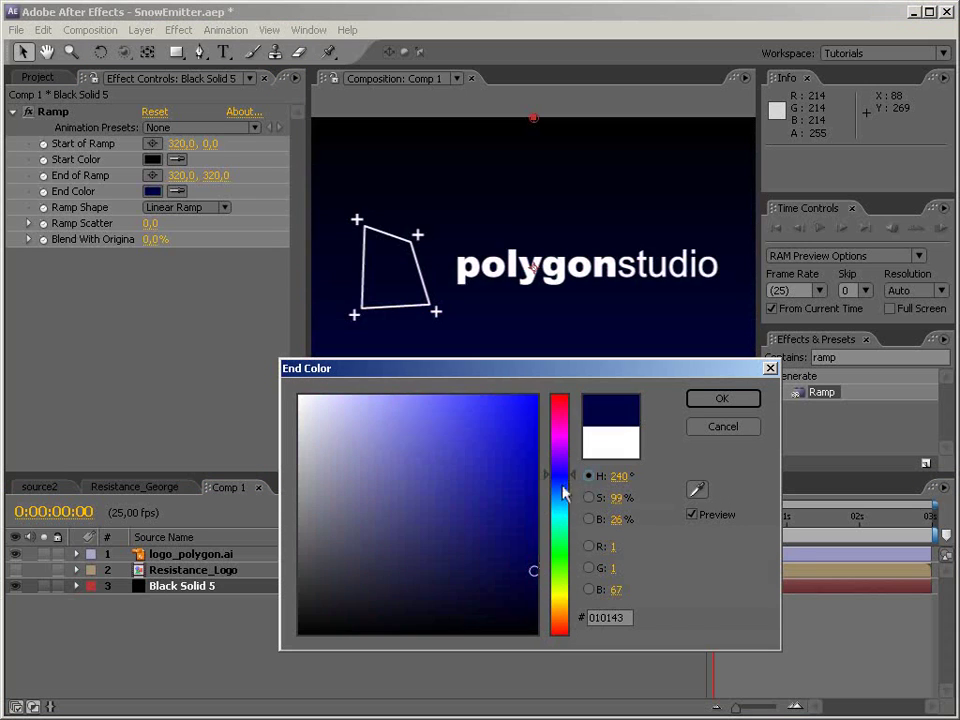
{"action": "left_click", "coordinate": [561, 496]}
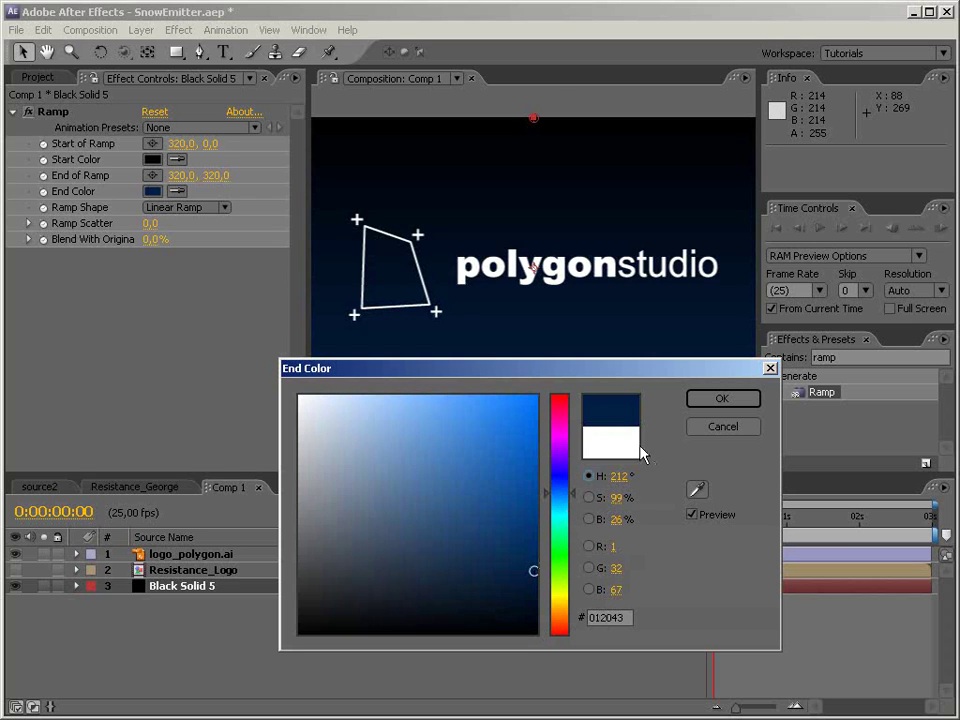
{"action": "left_click", "coordinate": [712, 402]}
Set the Ramp's Start Color to dark purple 1A0025.
{"action": "left_click", "coordinate": [153, 160]}
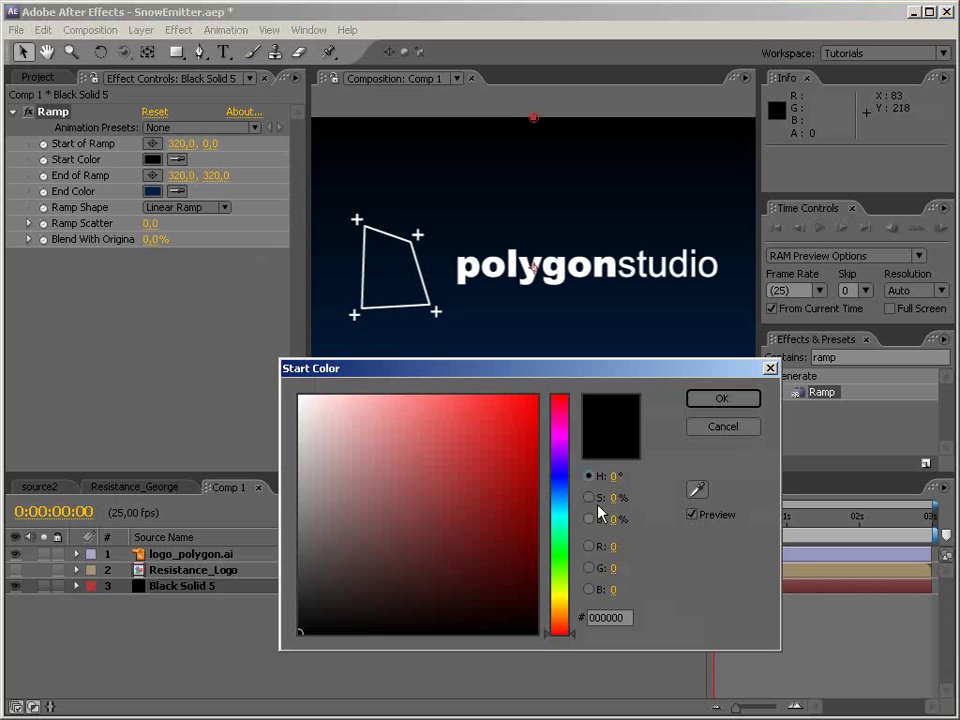
{"action": "left_click_drag", "start_coordinate": [411, 469], "coordinate": [274, 450]}
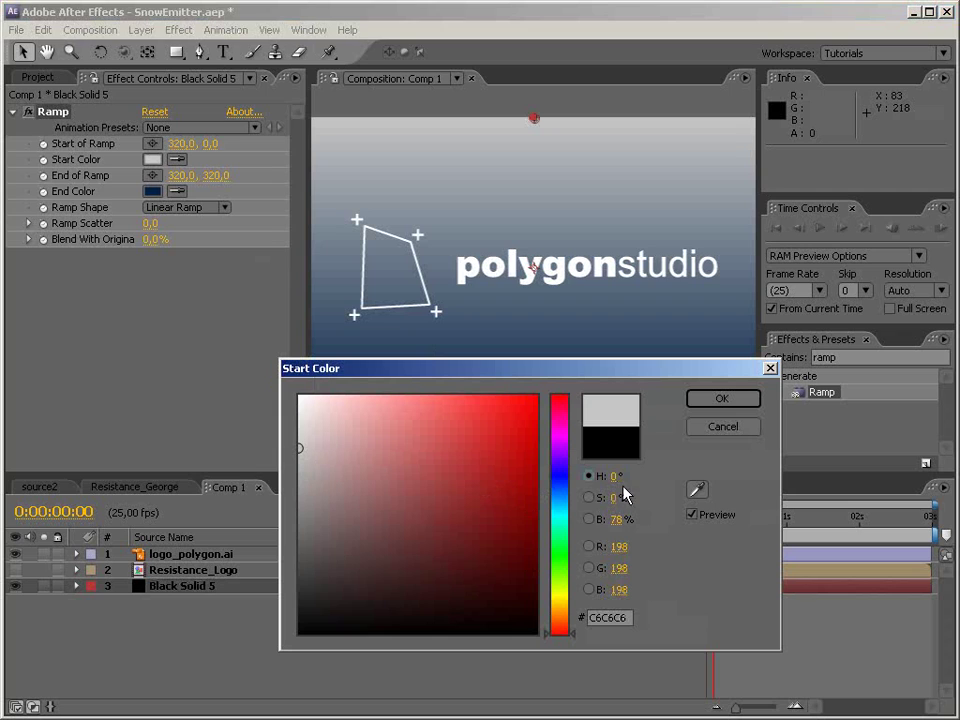
{"action": "left_click", "coordinate": [560, 447]}
{"action": "left_click_drag", "start_coordinate": [389, 433], "coordinate": [327, 396]}
{"action": "left_click", "coordinate": [688, 400]}
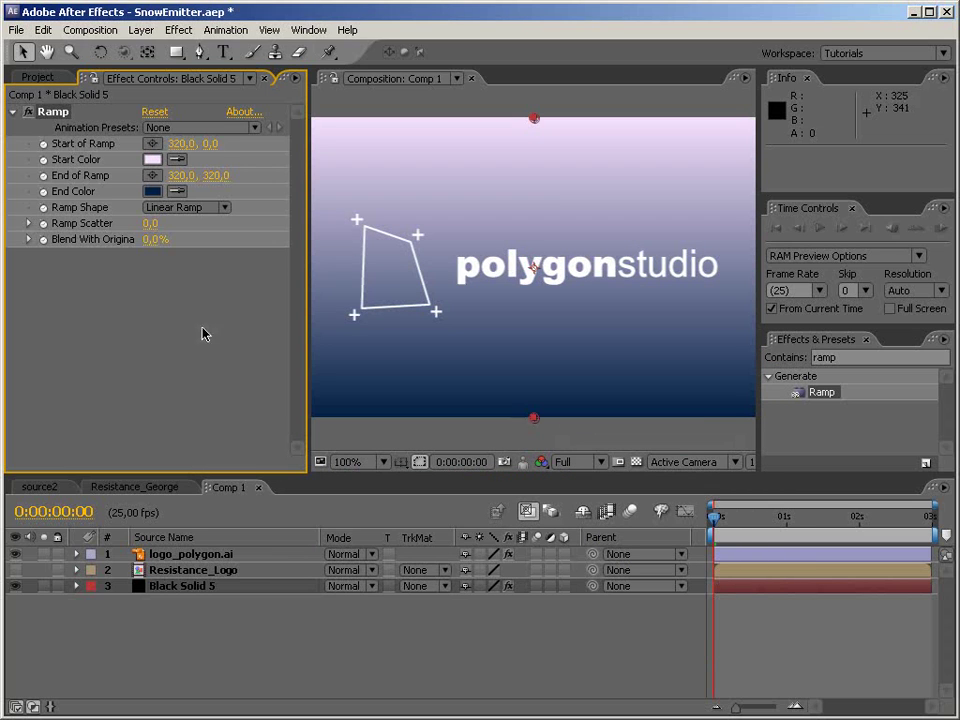
{"action": "left_click", "coordinate": [152, 160]}
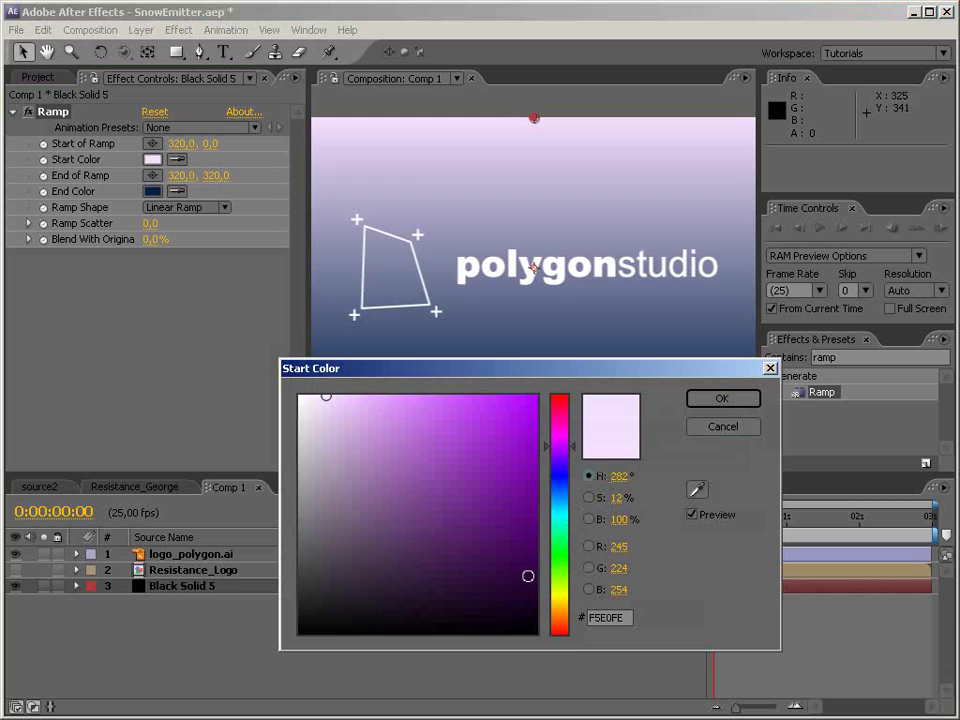
{"action": "left_click", "coordinate": [528, 577]}
{"action": "left_click", "coordinate": [537, 597]}
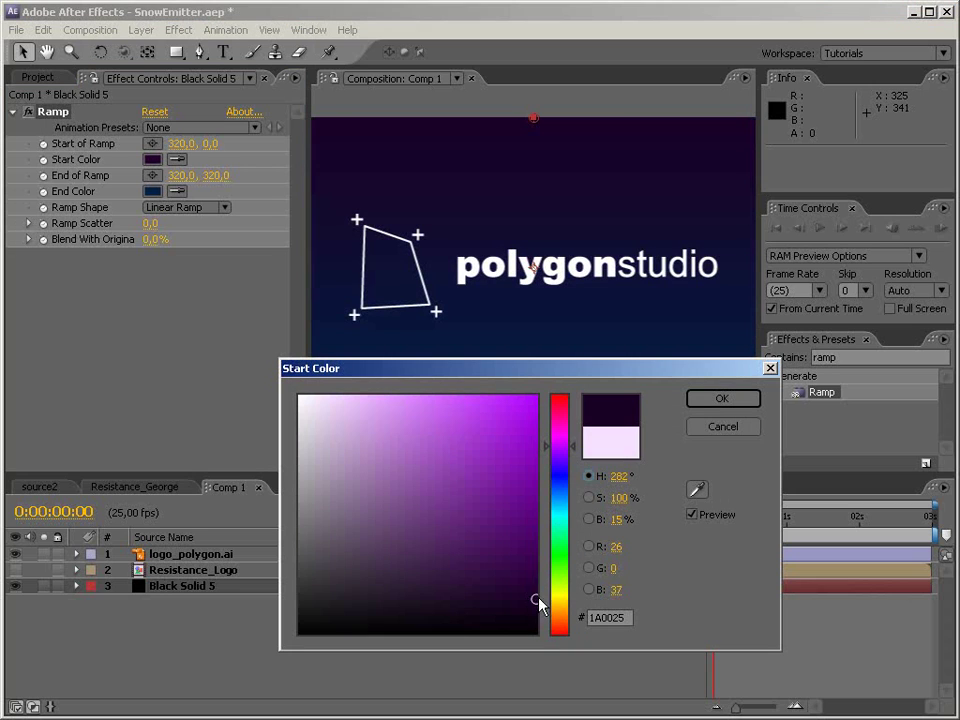
{"action": "left_click", "coordinate": [716, 401]}
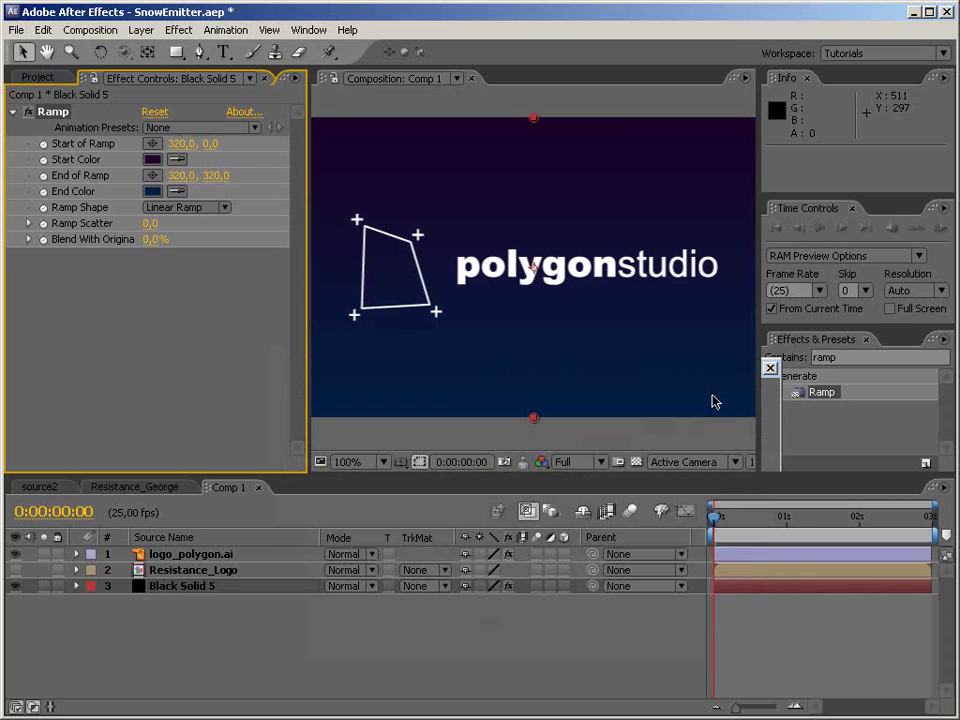
{"action": "left_click", "coordinate": [270, 610]}
Copy the SnowParticles layer in source2 and paste it into Comp 1.
{"action": "left_click", "coordinate": [42, 487]}
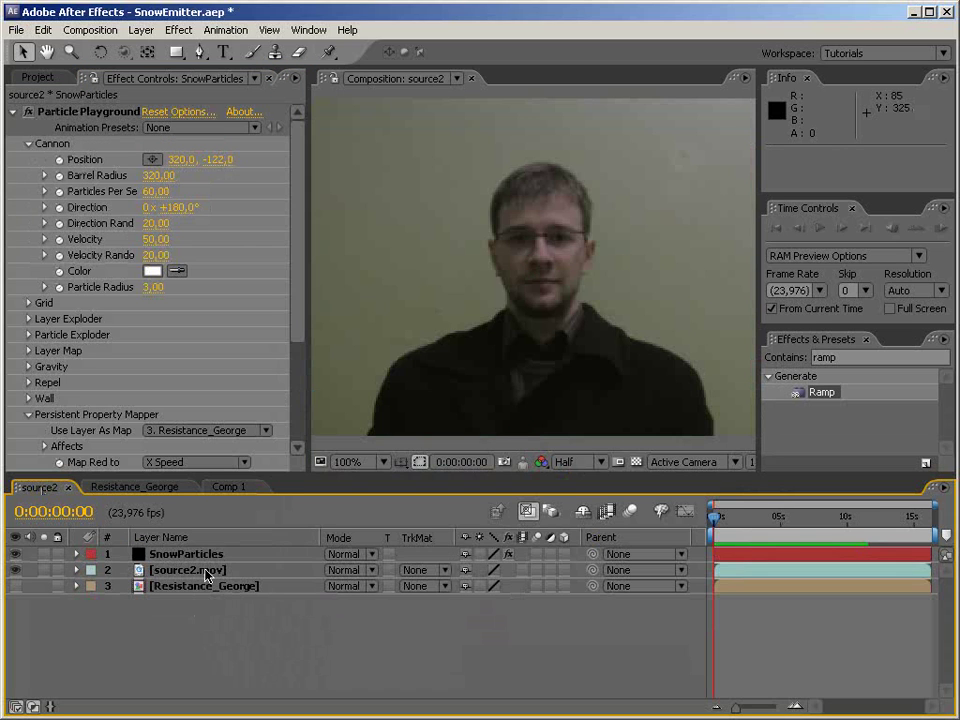
{"action": "left_click", "coordinate": [14, 113]}
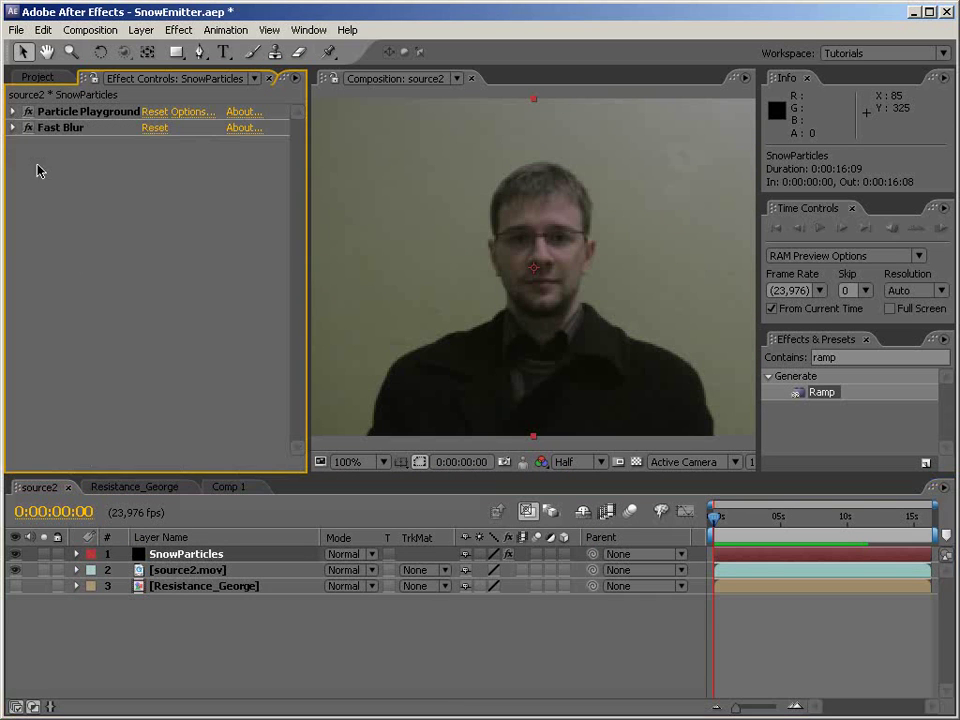
{"action": "left_click", "coordinate": [197, 627]}
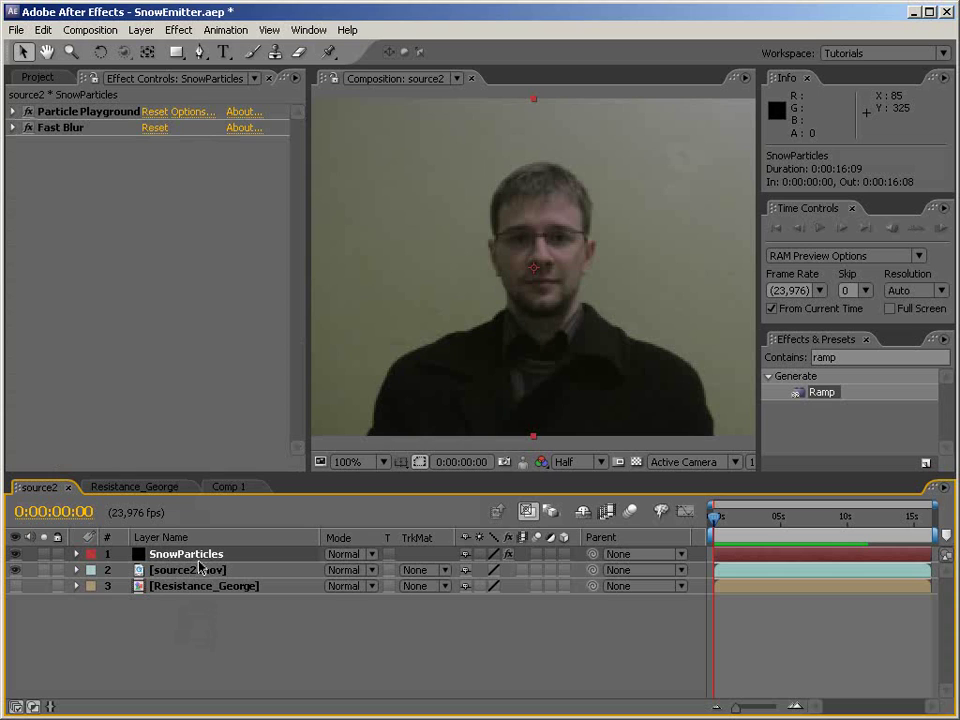
{"action": "key", "text": "ctrl+c"}
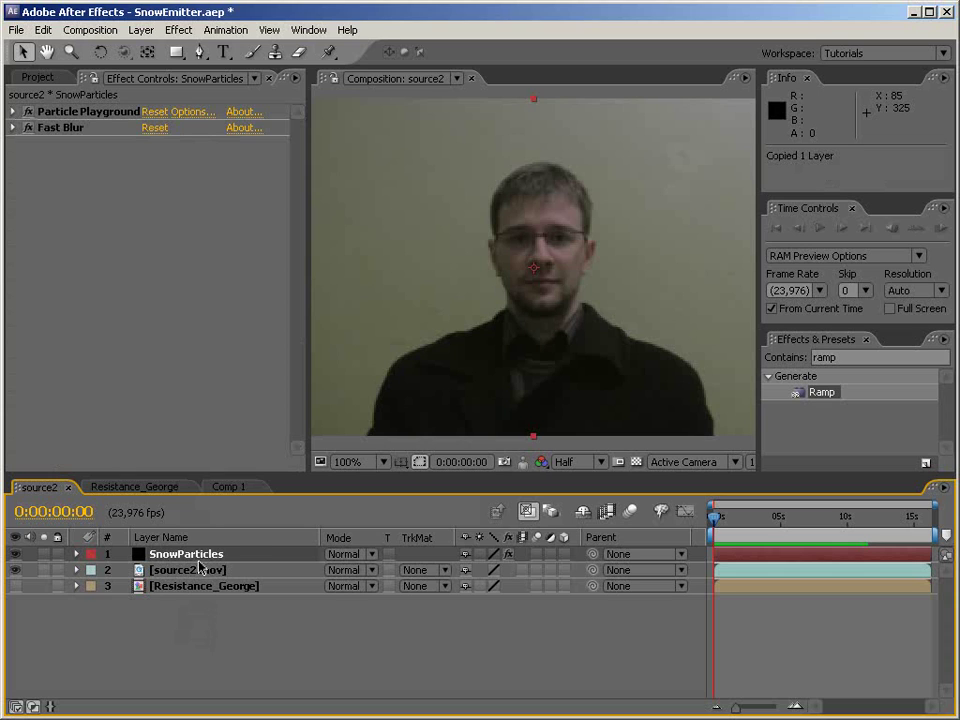
{"action": "left_click", "coordinate": [228, 487]}
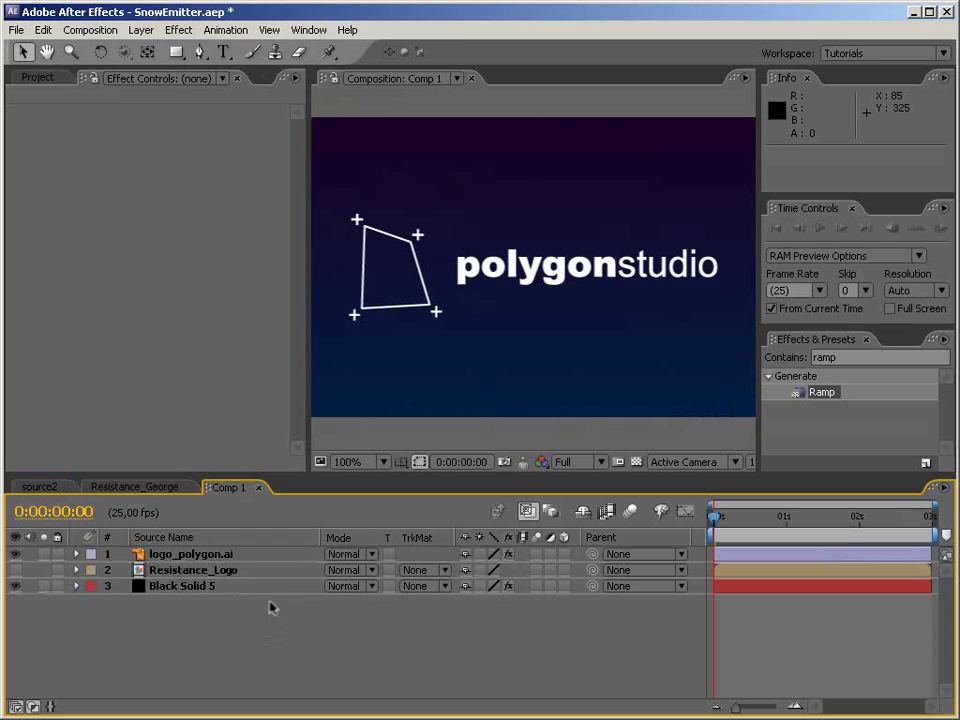
{"action": "key", "text": "ctrl+v"}
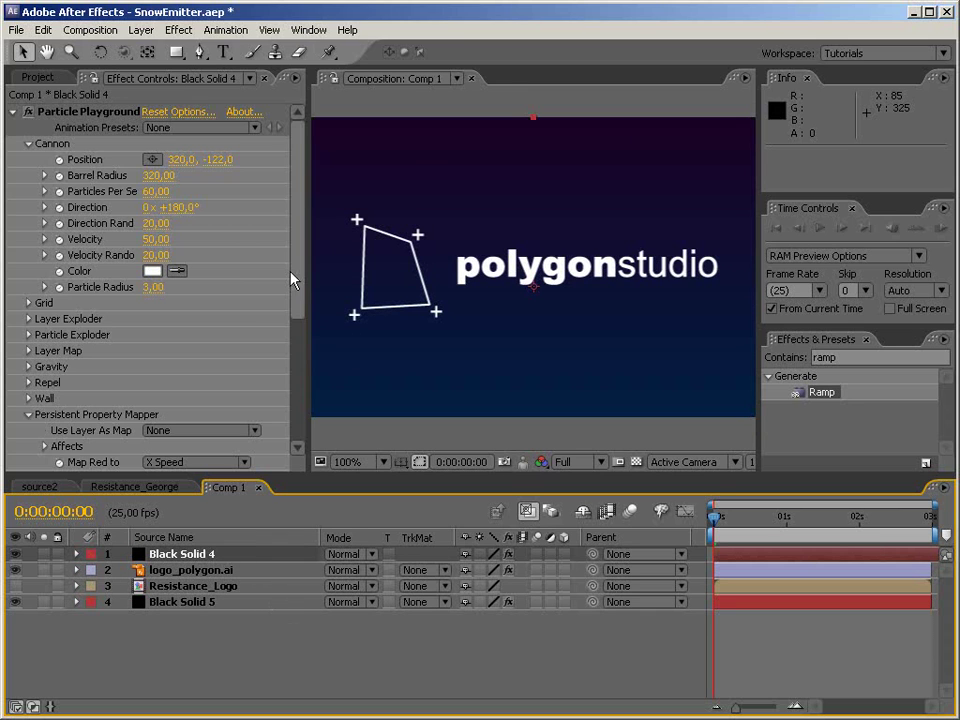
Set Use Layer As Map to 3. Resistance_Logo and RAM-preview the snow over the logo.
{"action": "left_click_drag", "start_coordinate": [296, 274], "coordinate": [294, 429]}
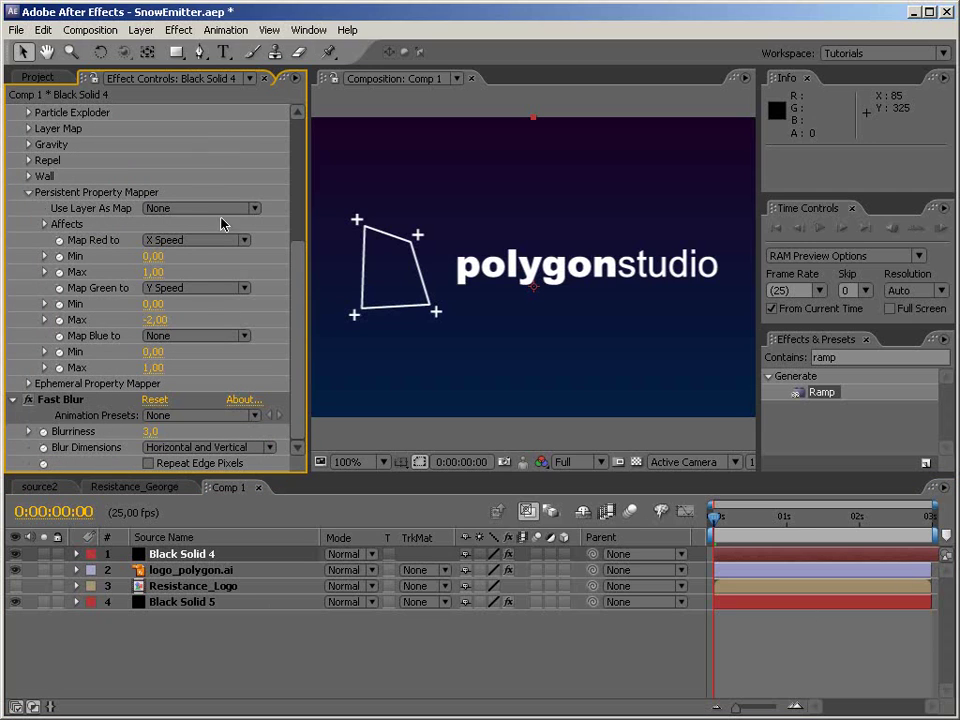
{"action": "left_click", "coordinate": [150, 209]}
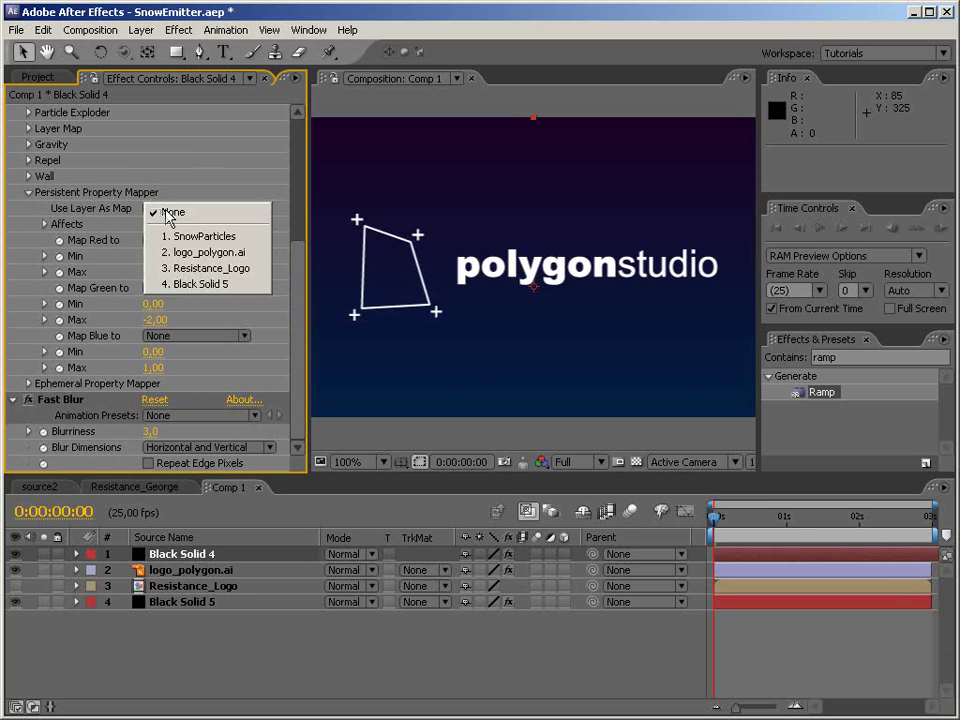
{"action": "left_click", "coordinate": [210, 268]}
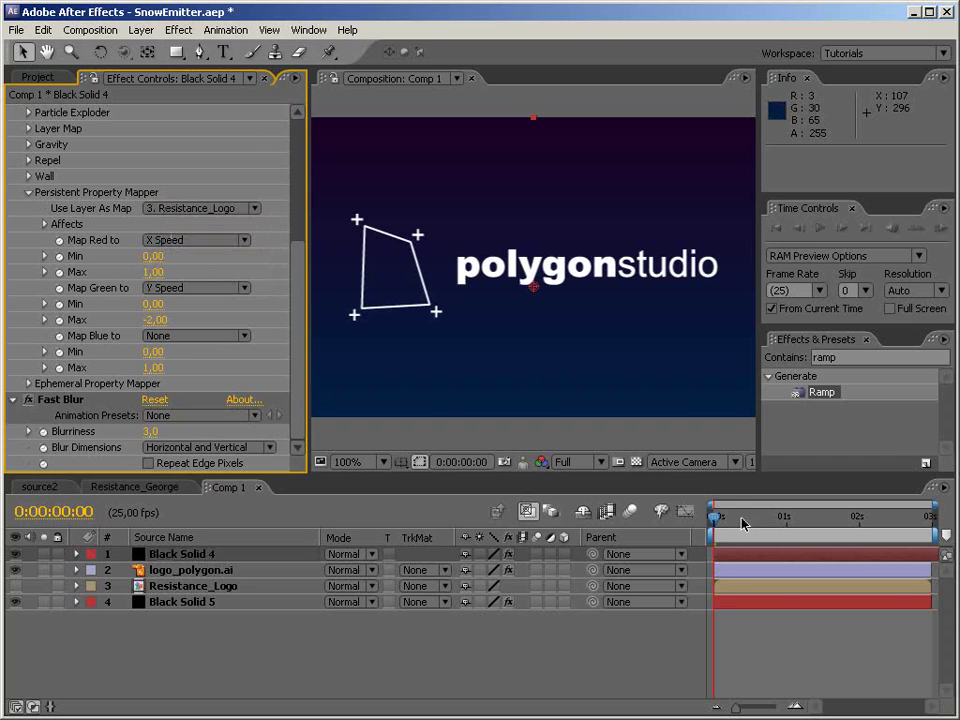
{"action": "key", "text": "KP_0"}
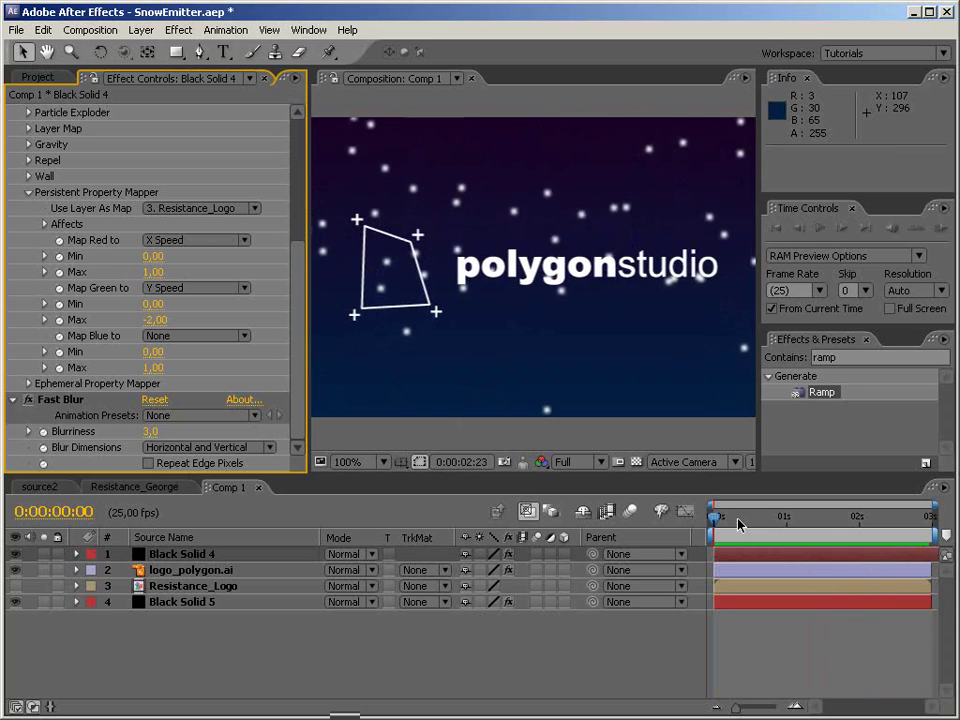
{"action": "key", "text": "space"}
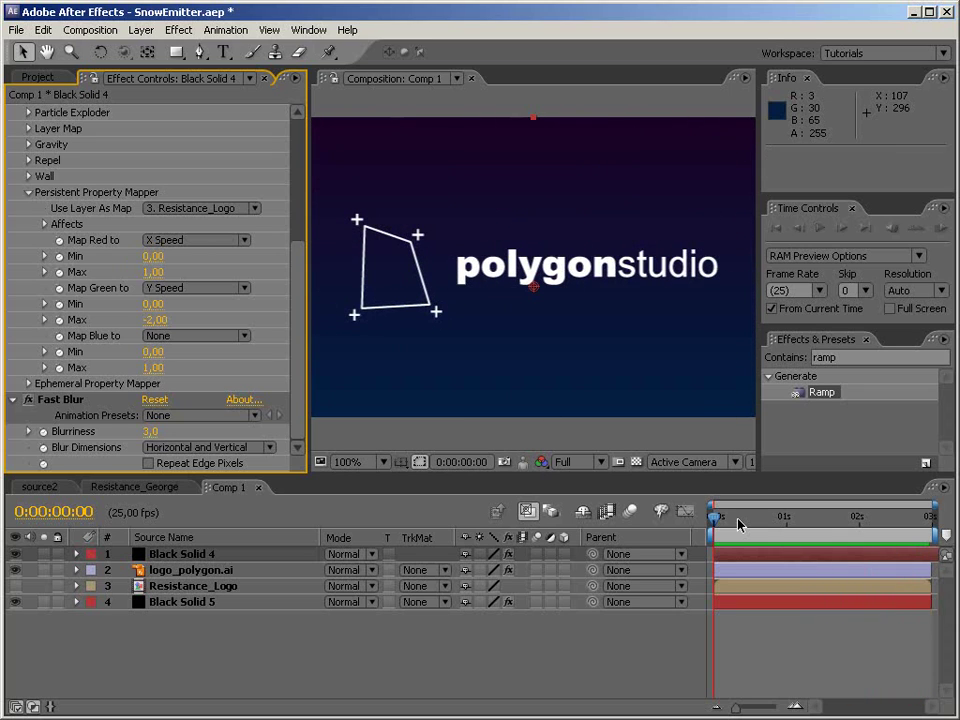
Lengthen Comp 1 to 6 seconds and extend the background solid and logo layers to its end.
{"action": "left_click", "coordinate": [944, 488]}
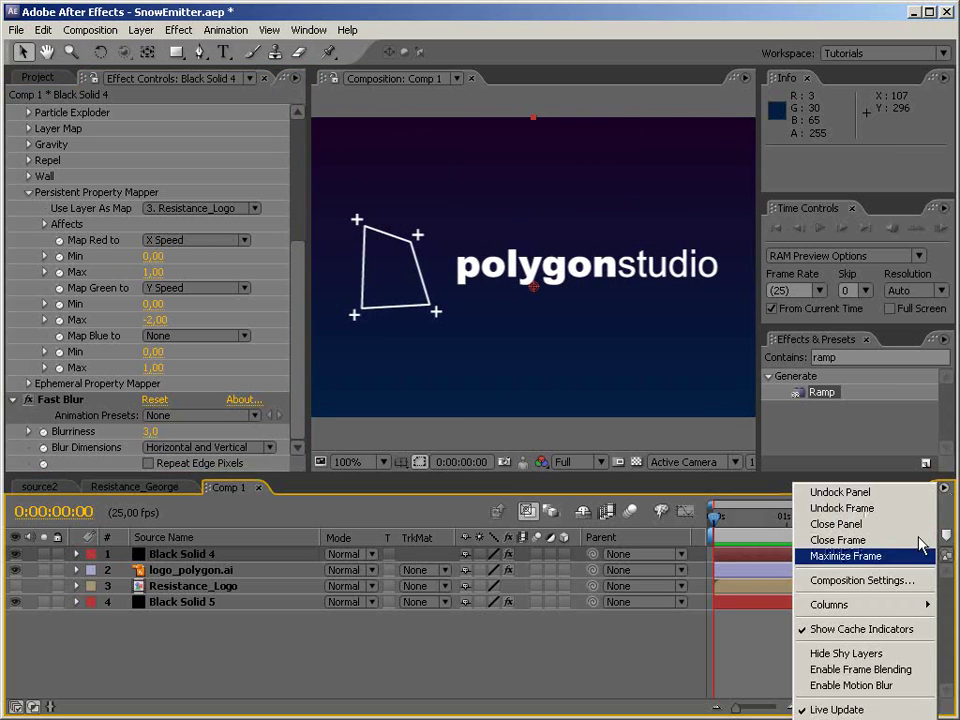
{"action": "left_click", "coordinate": [890, 582]}
{"action": "double_click", "coordinate": [285, 615]}
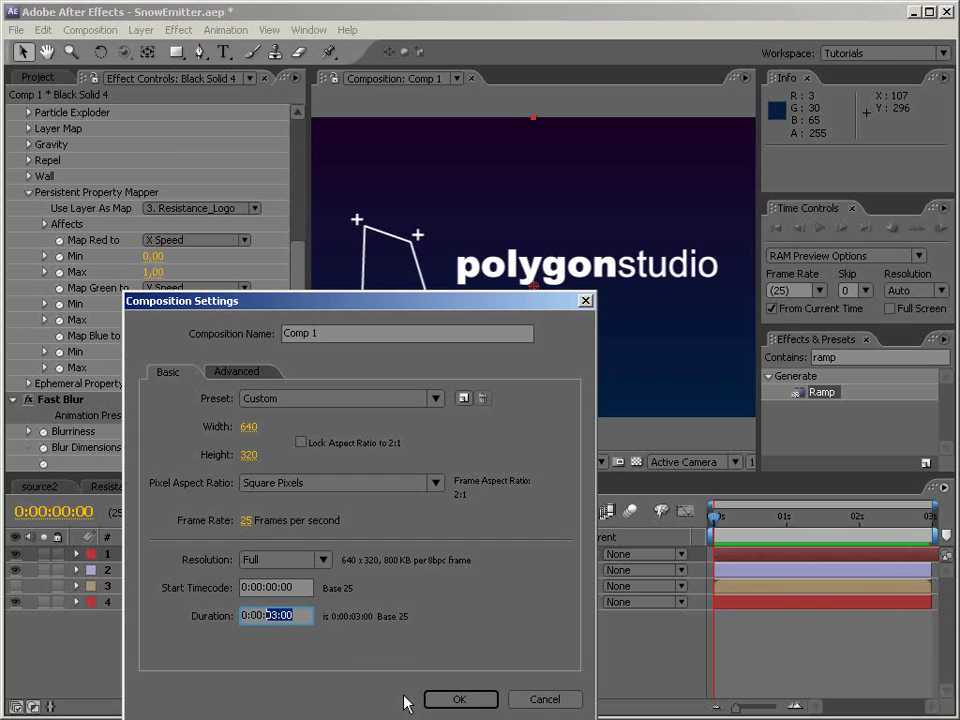
{"action": "type", "text": "06"}
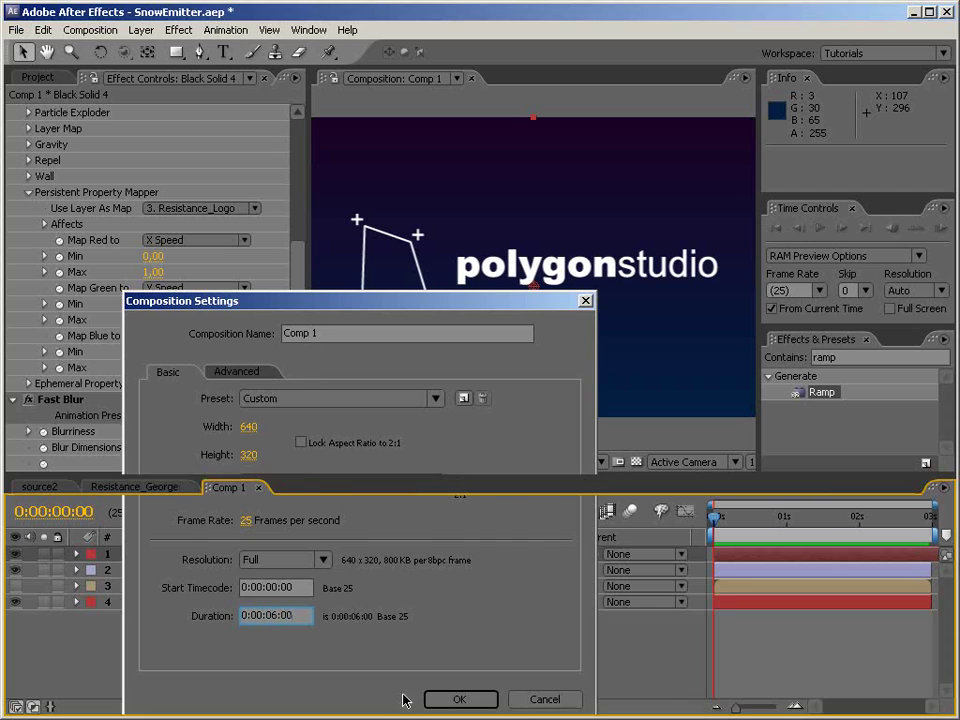
{"action": "left_click", "coordinate": [452, 699]}
{"action": "left_click_drag", "start_coordinate": [826, 505], "coordinate": [935, 505]}
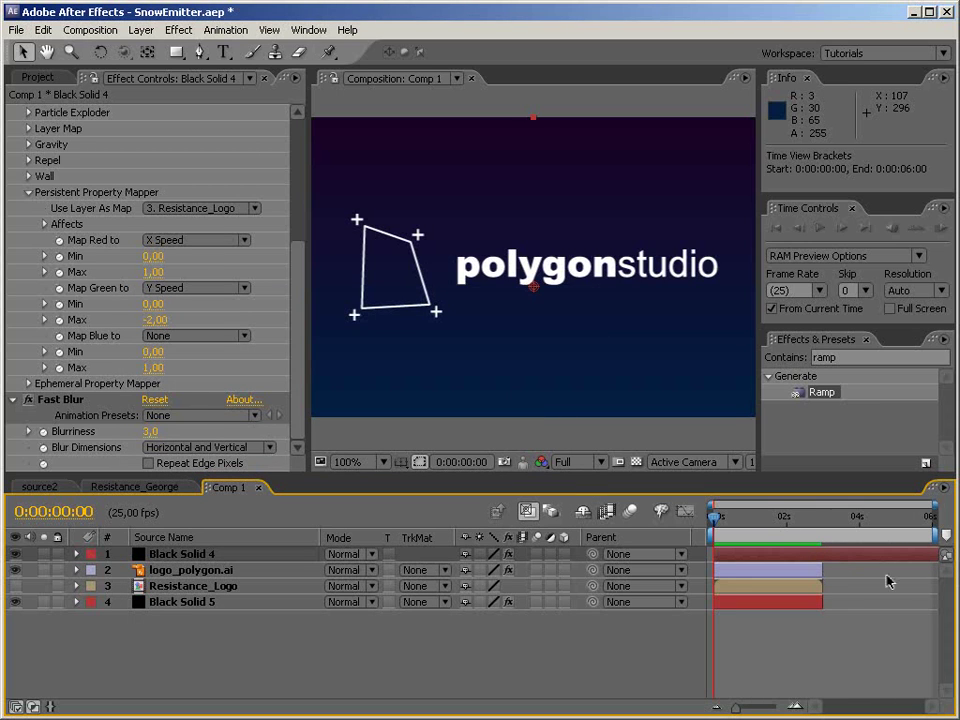
{"action": "left_click_drag", "start_coordinate": [822, 604], "coordinate": [936, 604]}
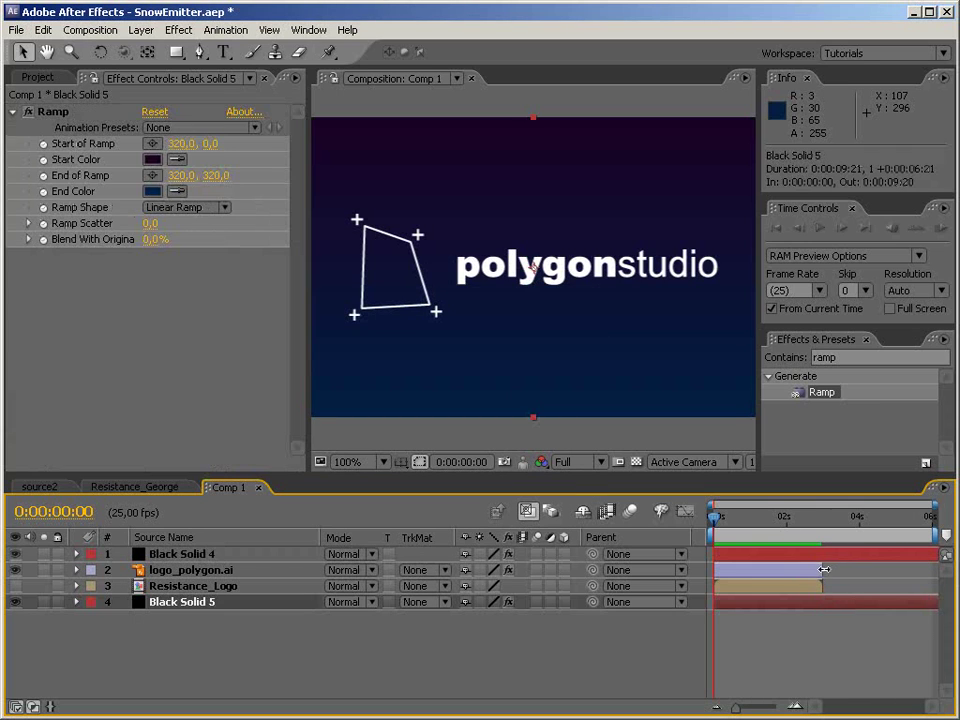
{"action": "left_click_drag", "start_coordinate": [824, 569], "coordinate": [936, 569]}
Lengthen the Resistance_Logo precomp's duration, then return to Comp 1.
{"action": "double_click", "coordinate": [190, 586]}
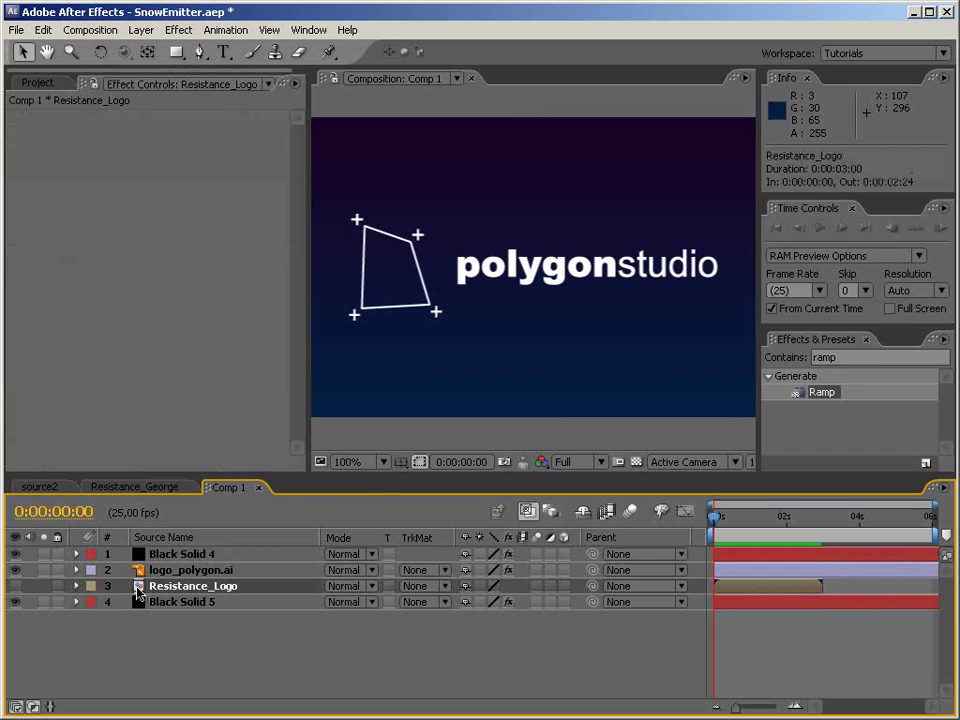
{"action": "left_click", "coordinate": [949, 490]}
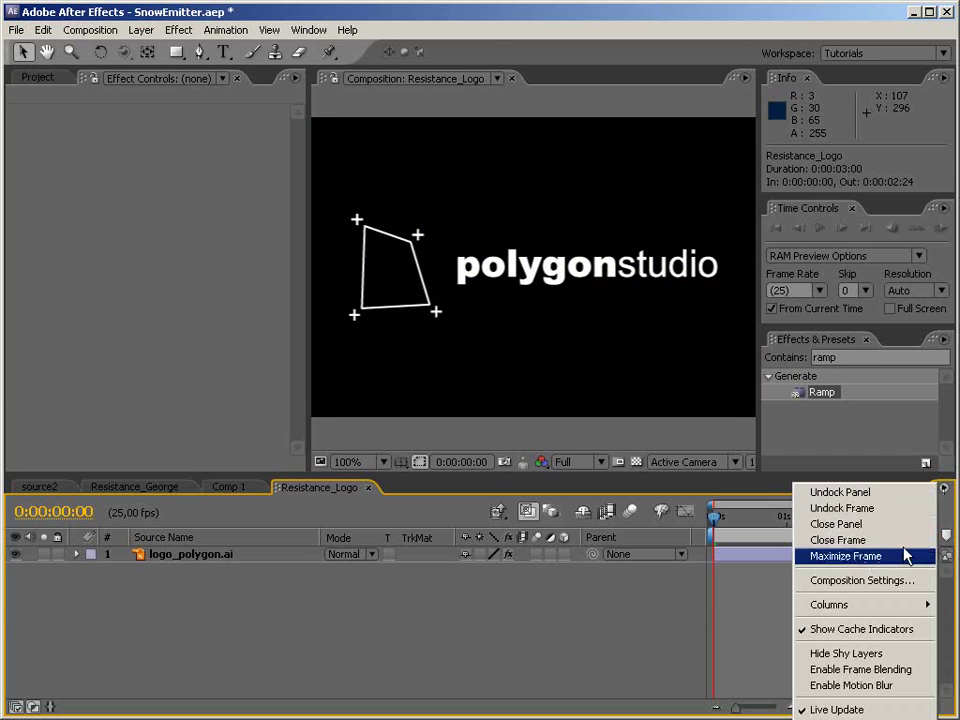
{"action": "left_click", "coordinate": [895, 580]}
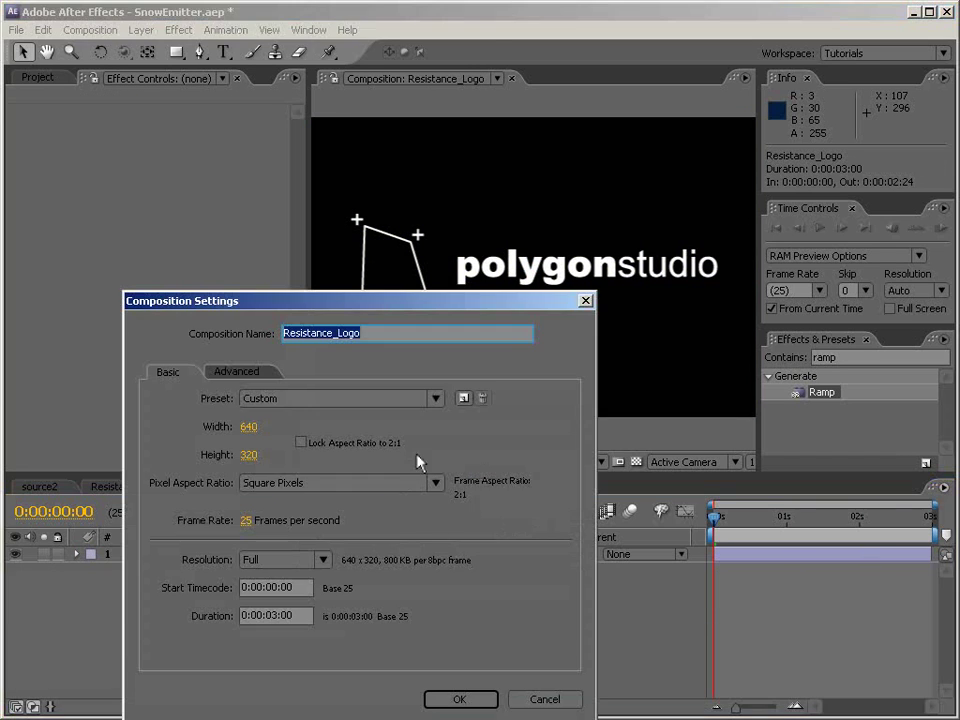
{"action": "left_click", "coordinate": [274, 615]}
{"action": "key", "text": "Return"}
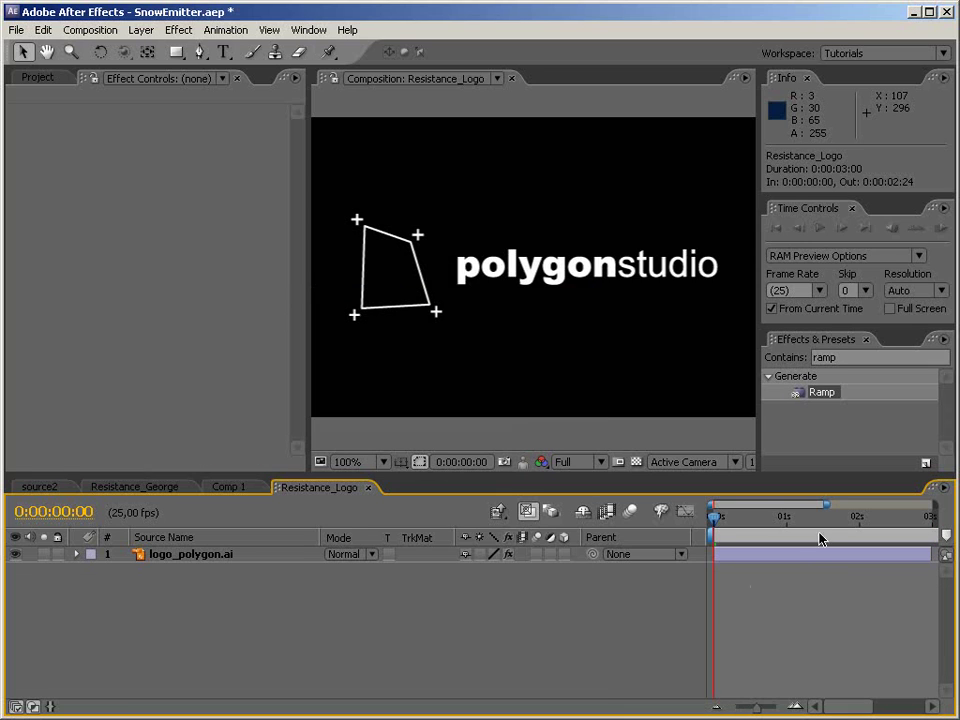
{"action": "left_click_drag", "start_coordinate": [828, 502], "coordinate": [935, 502]}
{"action": "left_click", "coordinate": [816, 562]}
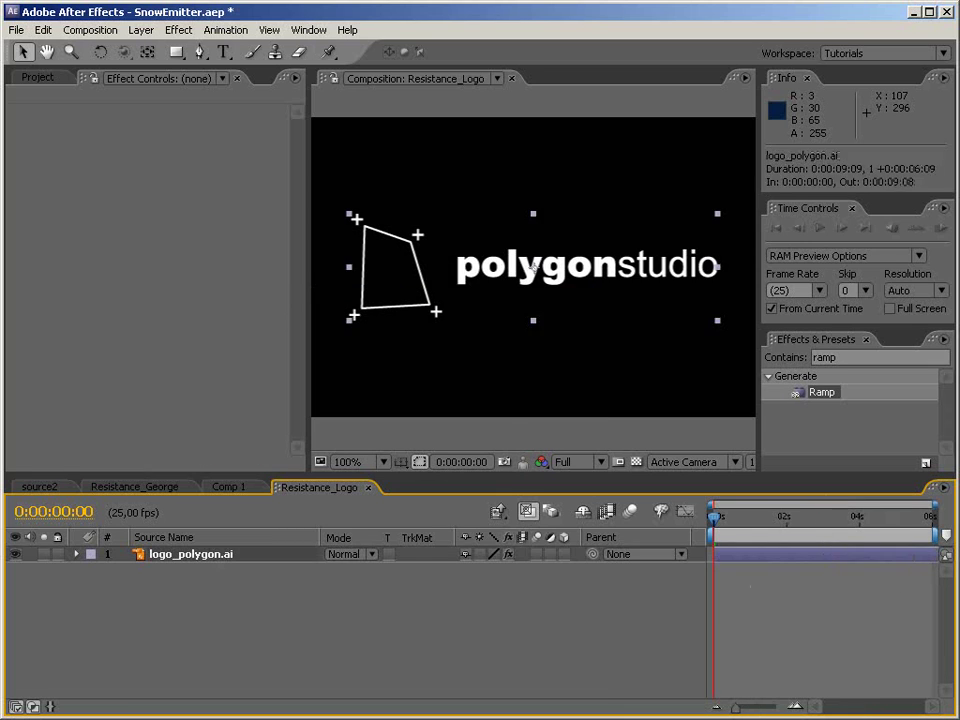
{"action": "left_click", "coordinate": [499, 514]}
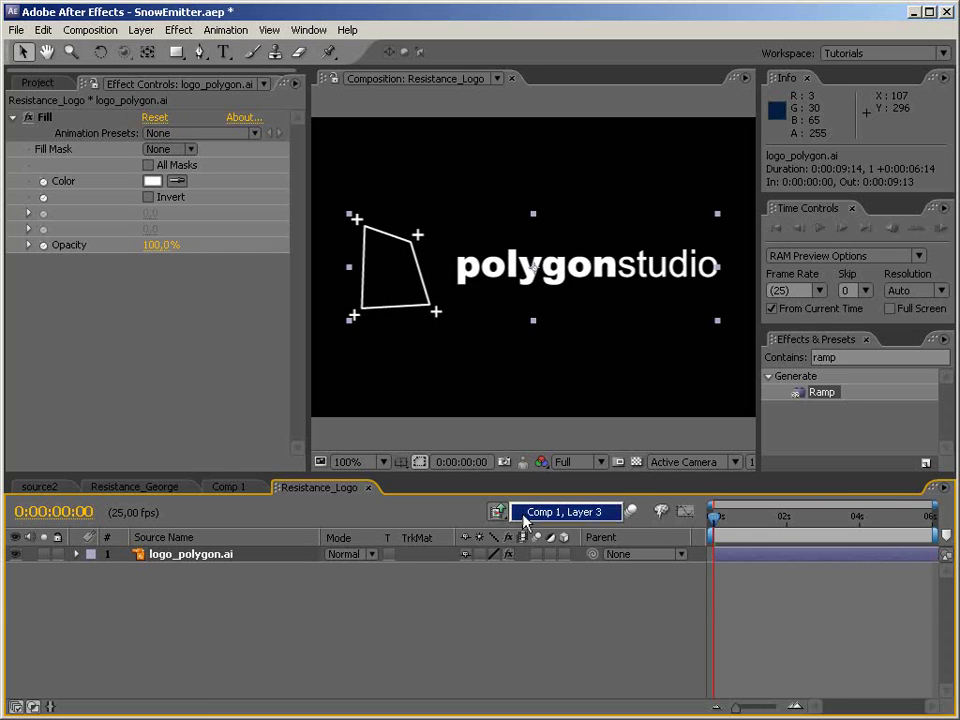
{"action": "left_click", "coordinate": [550, 511]}
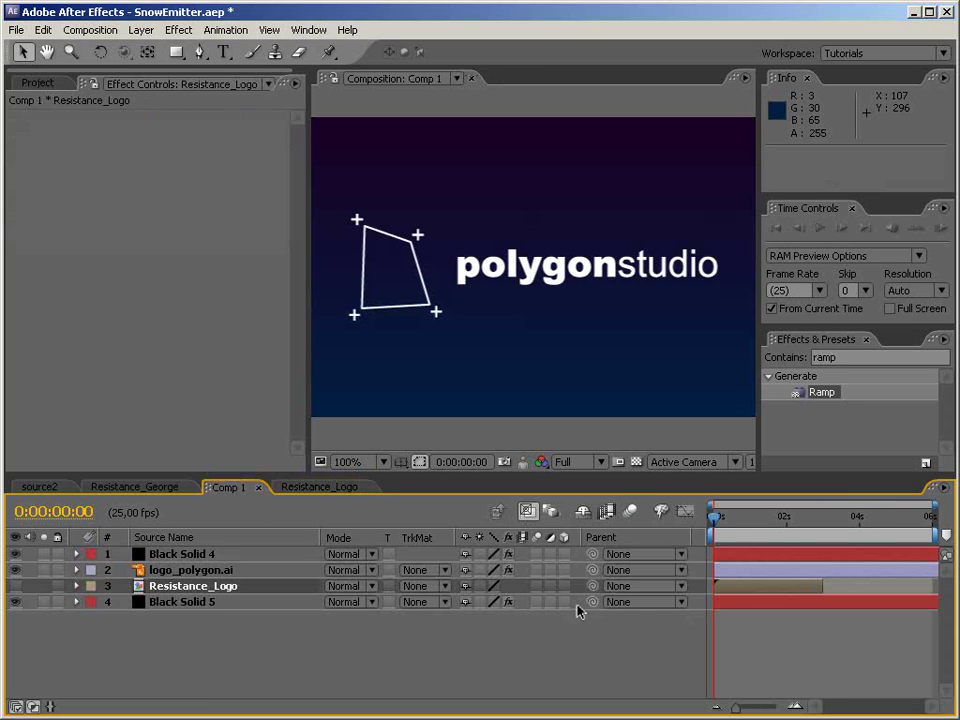
Rename Comp 1's Black Solid 4 particle layer to SnowParticles.
{"action": "left_click", "coordinate": [822, 591]}
{"action": "left_click_drag", "start_coordinate": [722, 519], "coordinate": [817, 525]}
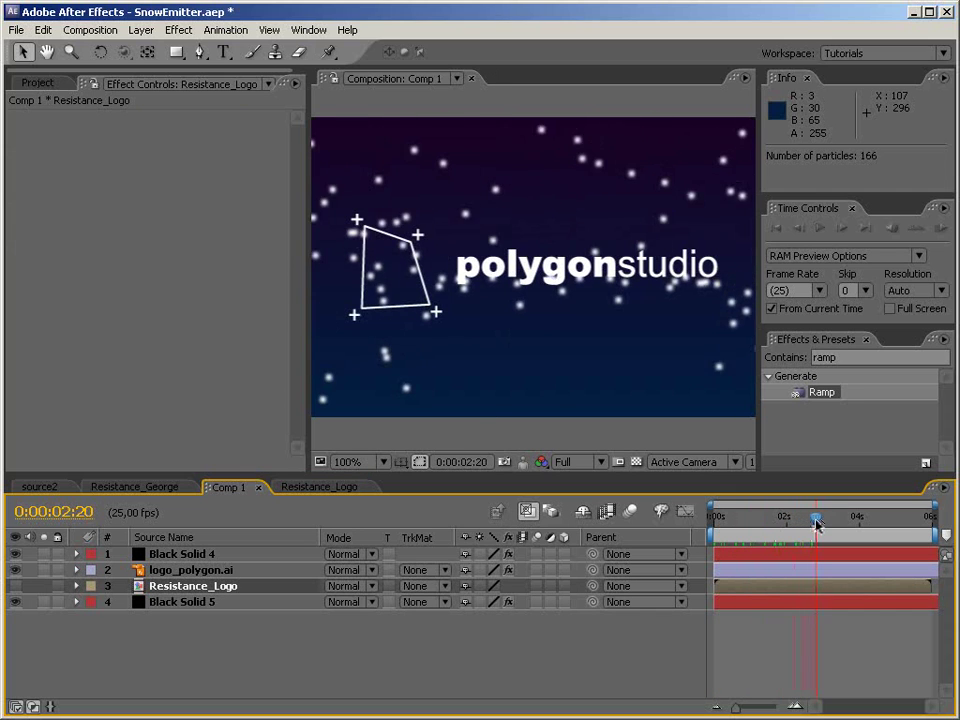
{"action": "left_click", "coordinate": [216, 555]}
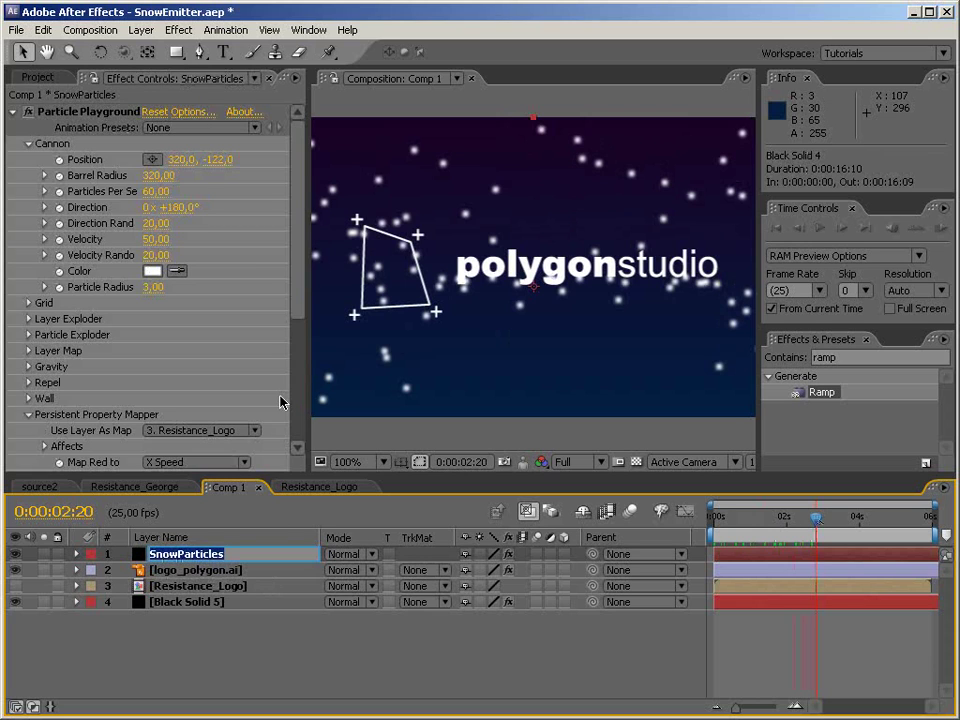
{"action": "key", "text": "Return"}
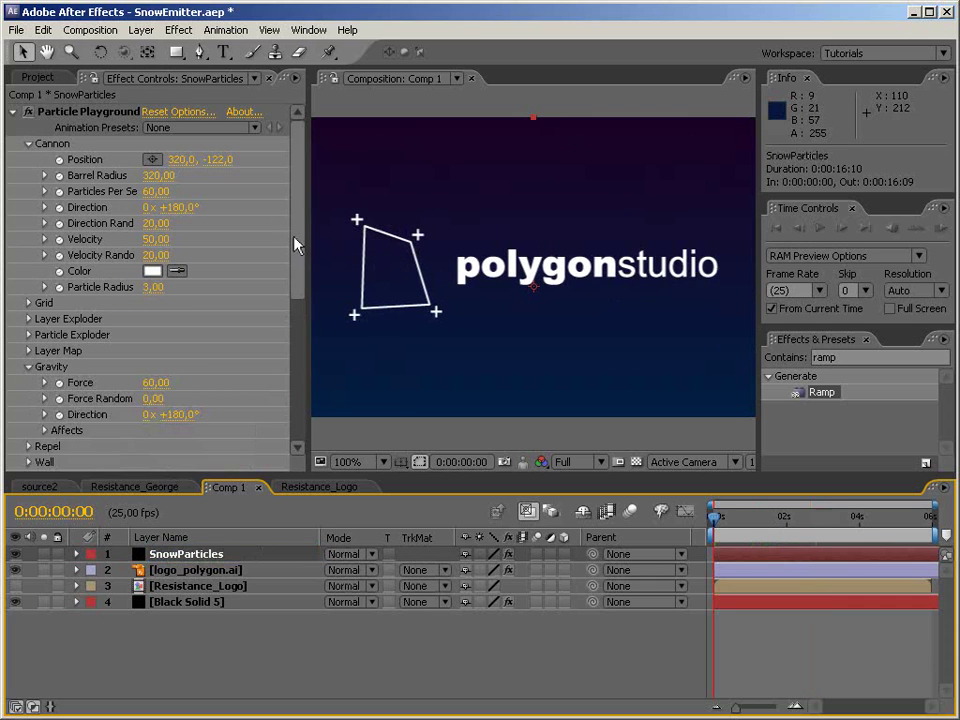
{"action": "mouse_move", "coordinate": [294, 242]}
{"action": "left_mouse_down"}
{"action": "mouse_move", "coordinate": [296, 433]}
{"action": "mouse_move", "coordinate": [294, 259]}
{"action": "left_mouse_up"}
{"action": "left_click", "coordinate": [311, 654]}
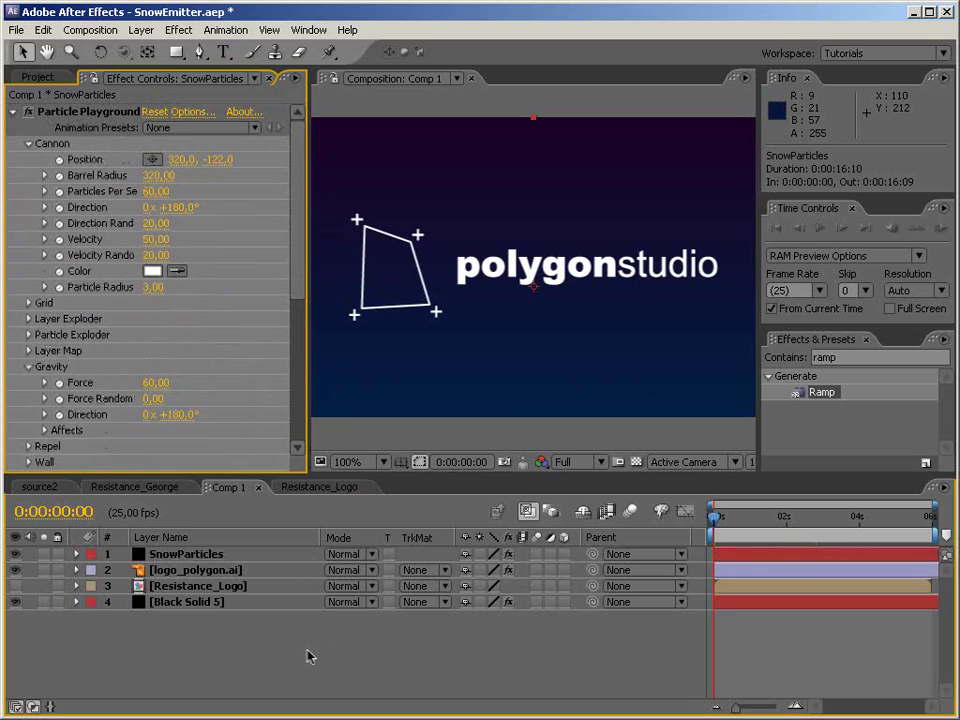
{"action": "left_click", "coordinate": [591, 362]}
{"action": "left_click", "coordinate": [332, 669]}
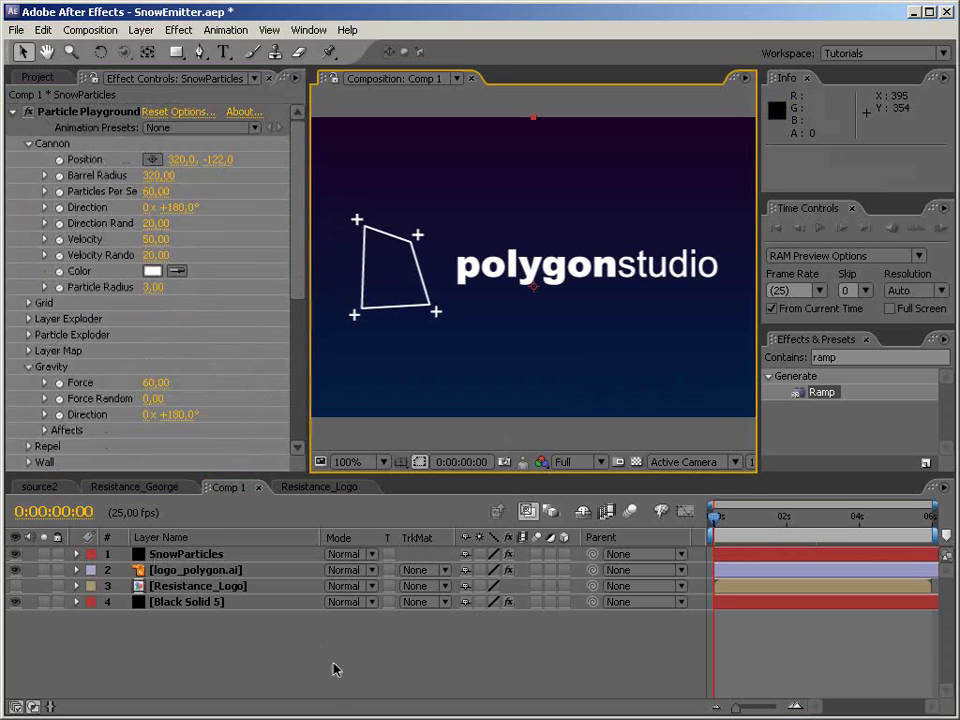
View the comp at 50% and resize the SnowParticles solid to comp size in Solid Settings.
{"action": "key", "text": "comma"}
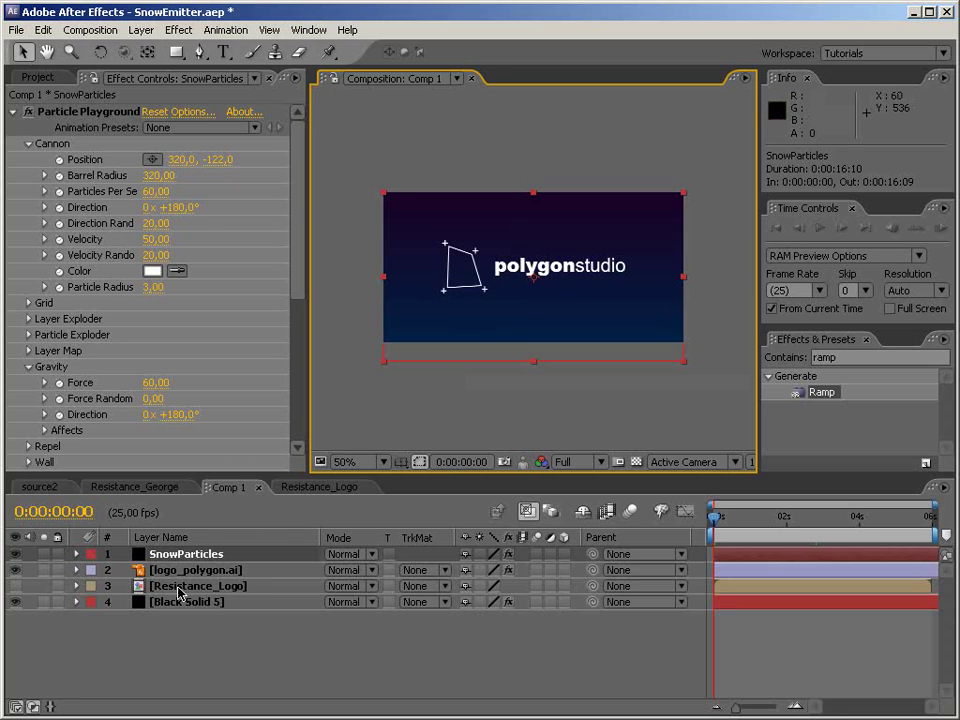
{"action": "left_click", "coordinate": [221, 588]}
{"action": "left_click", "coordinate": [188, 555]}
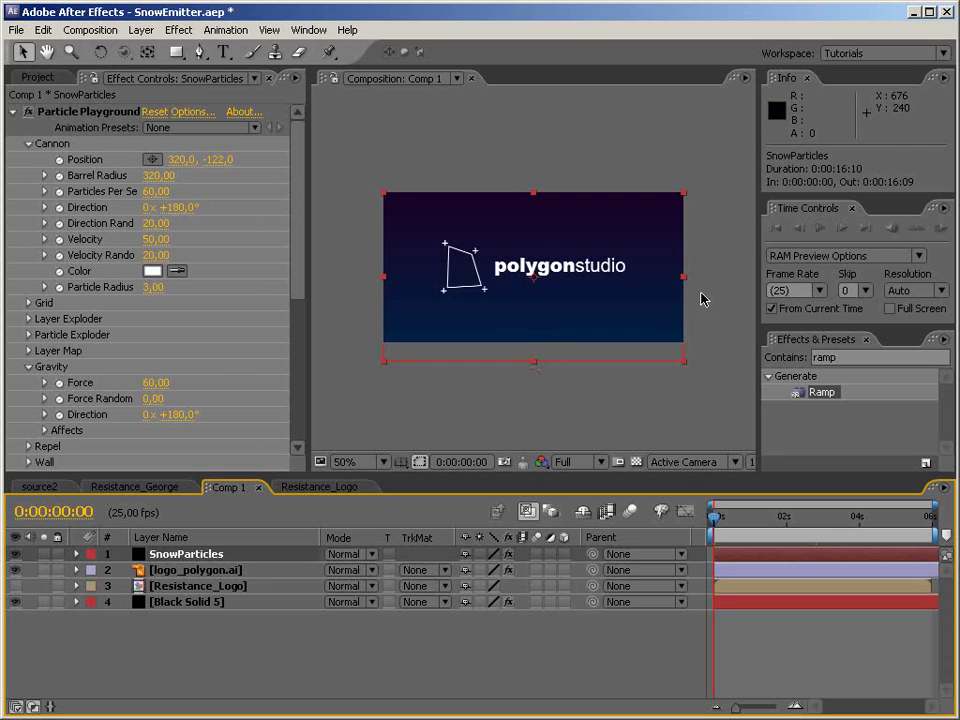
{"action": "right_click", "coordinate": [180, 556]}
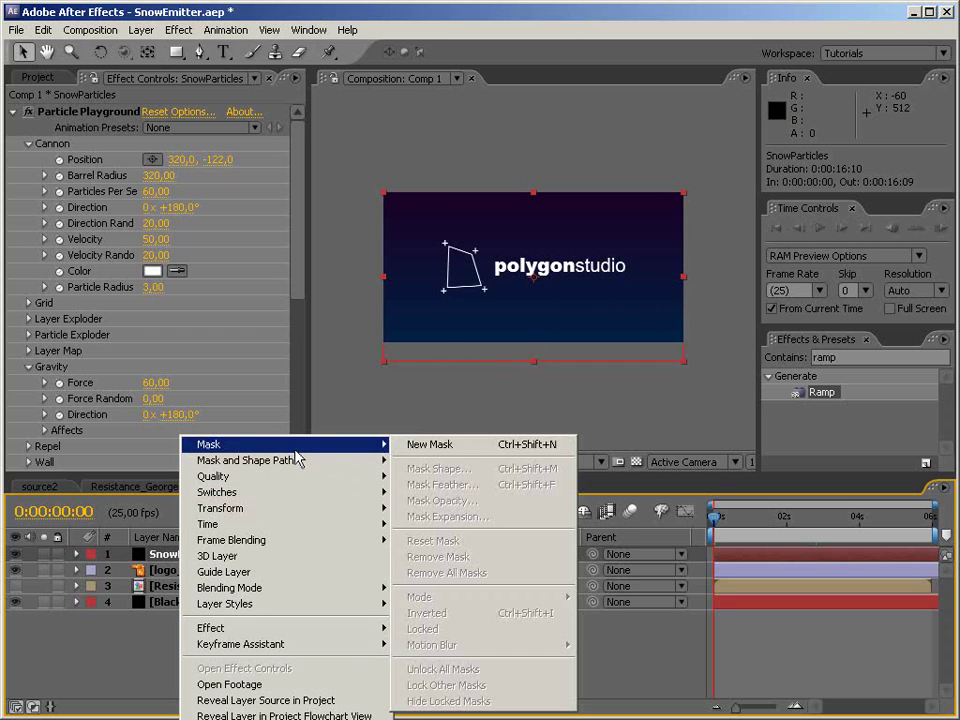
{"action": "mouse_move", "coordinate": [321, 484]}
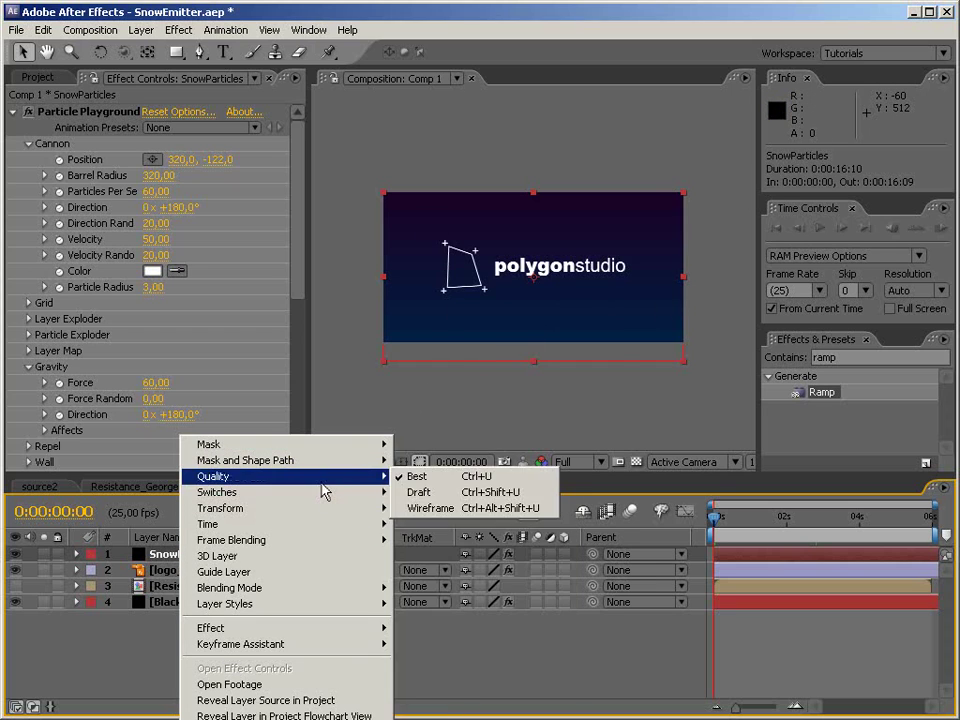
{"action": "left_click", "coordinate": [160, 592]}
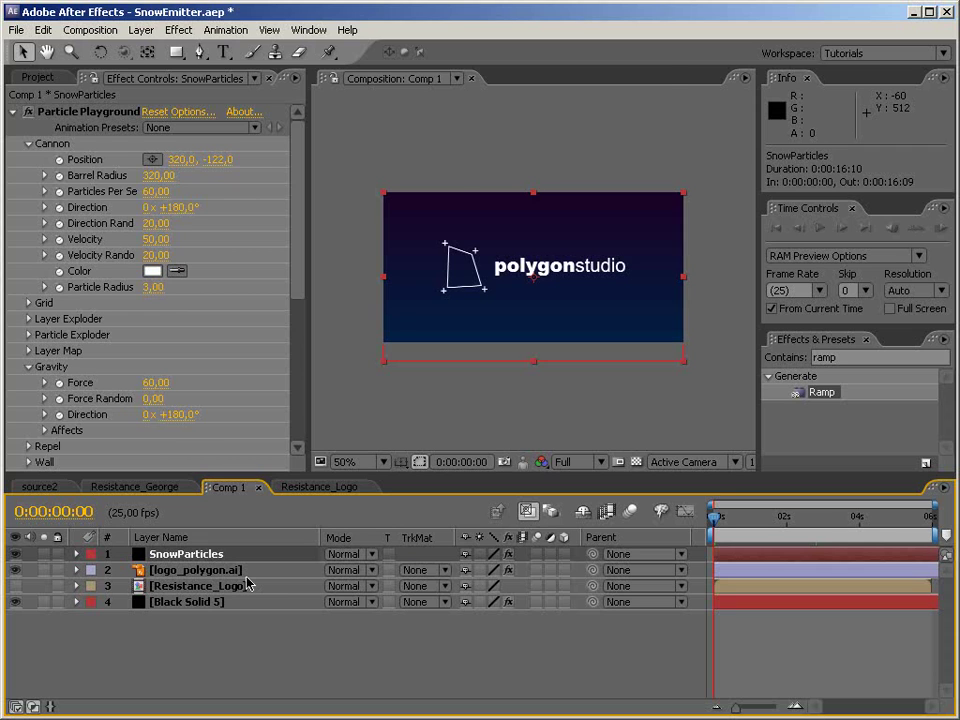
{"action": "key", "text": "ctrl+y"}
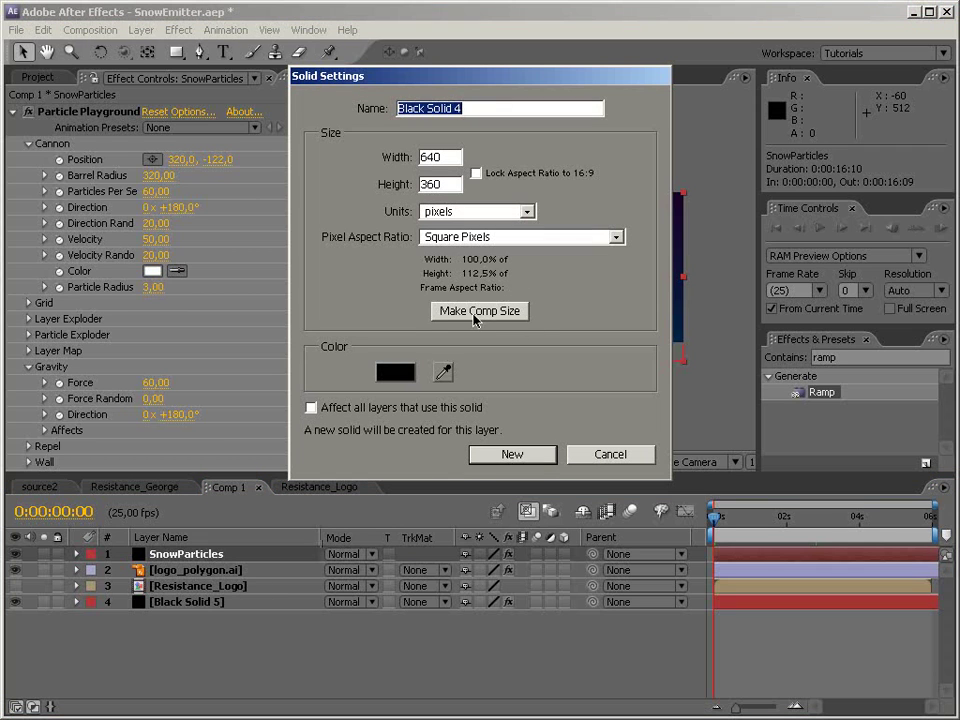
{"action": "left_click", "coordinate": [476, 313]}
{"action": "left_click", "coordinate": [506, 455]}
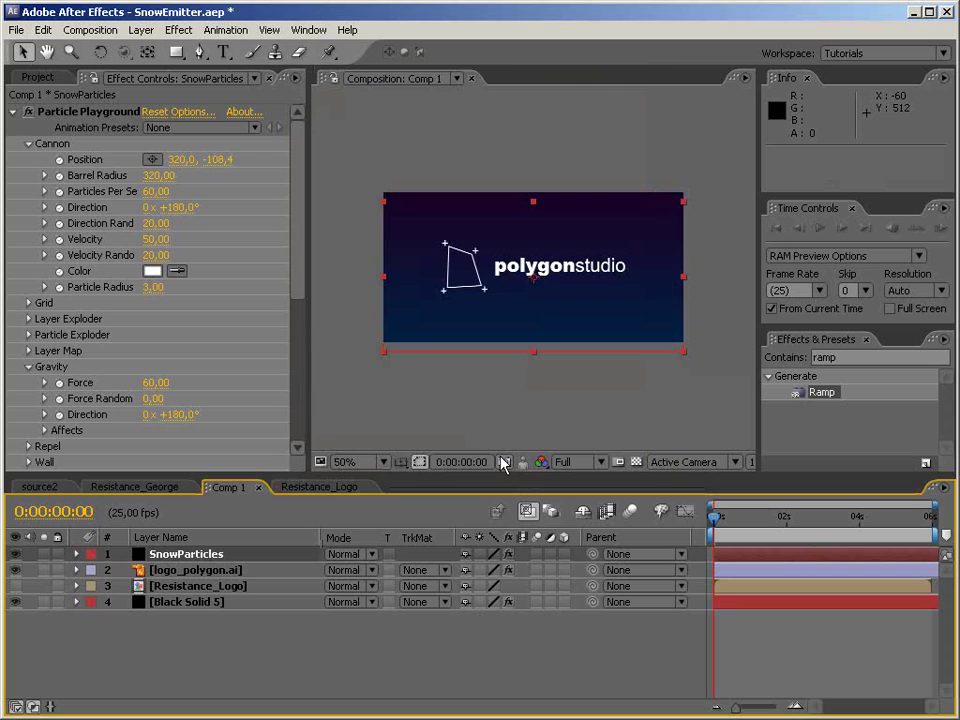
Reset the SnowParticles Transform to re-centre it and RAM-preview the snow at 100%.
{"action": "left_click", "coordinate": [77, 555]}
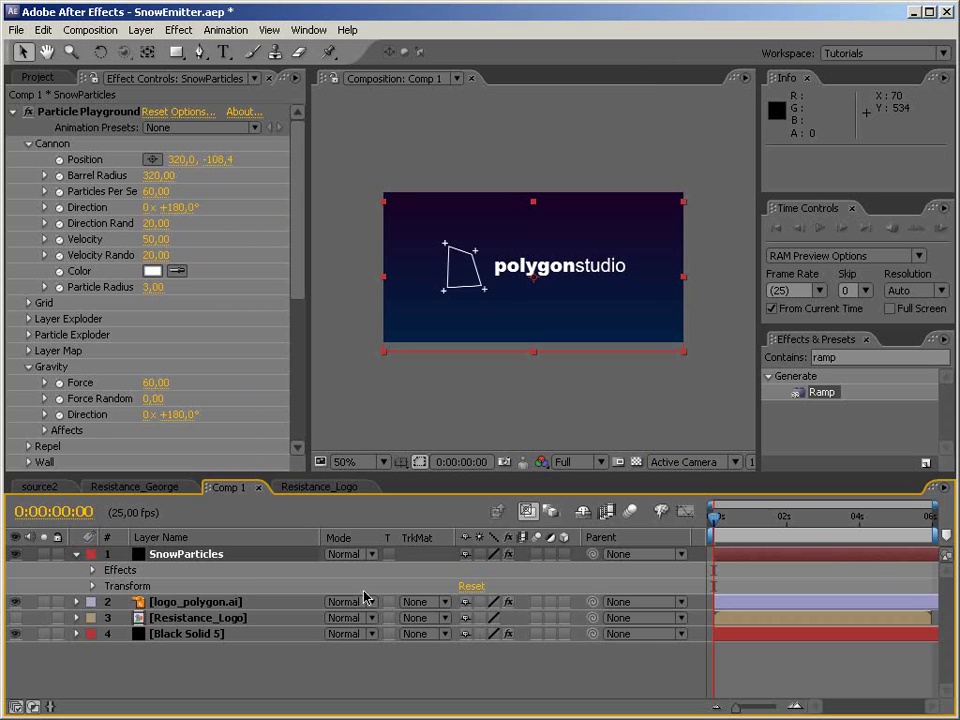
{"action": "left_click", "coordinate": [469, 586]}
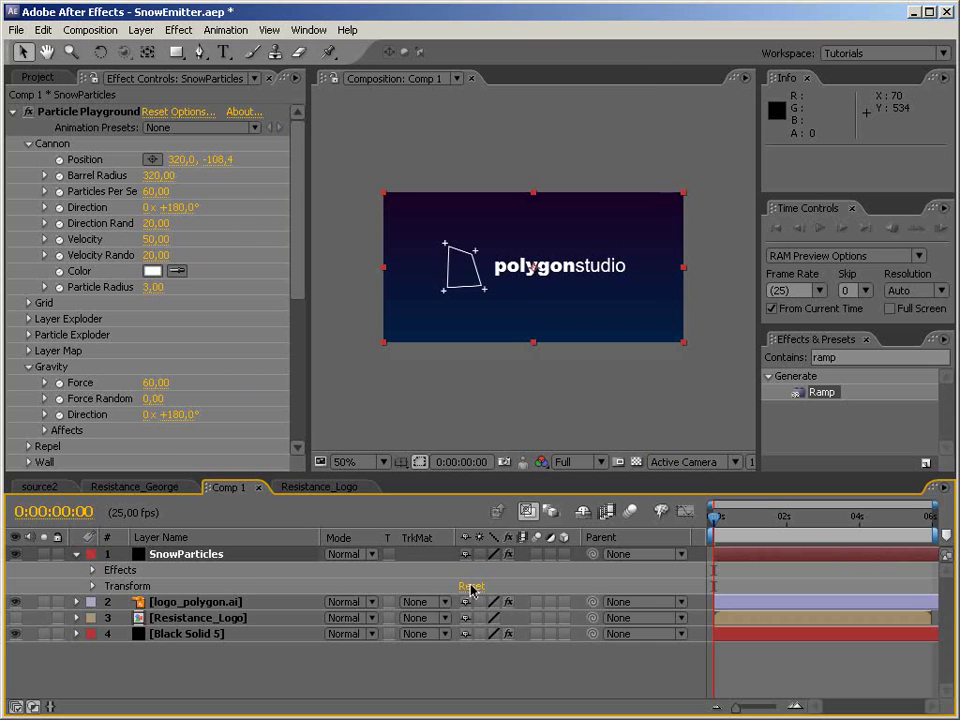
{"action": "left_click", "coordinate": [75, 555]}
{"action": "key", "text": "KP_0"}
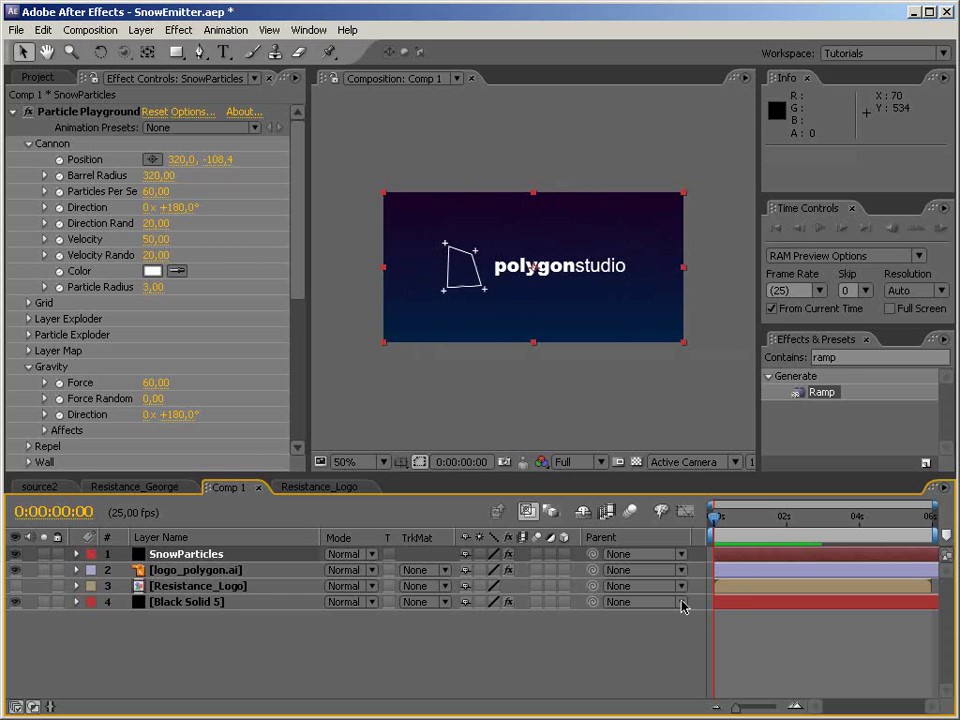
{"action": "key", "text": "period"}
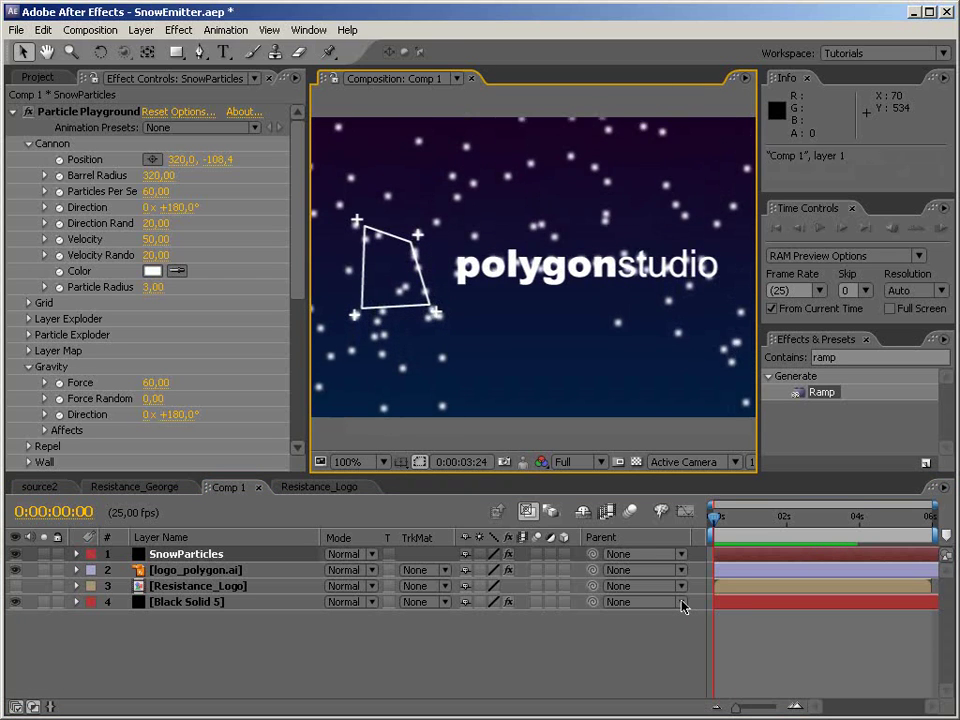
{"action": "key", "text": "space"}
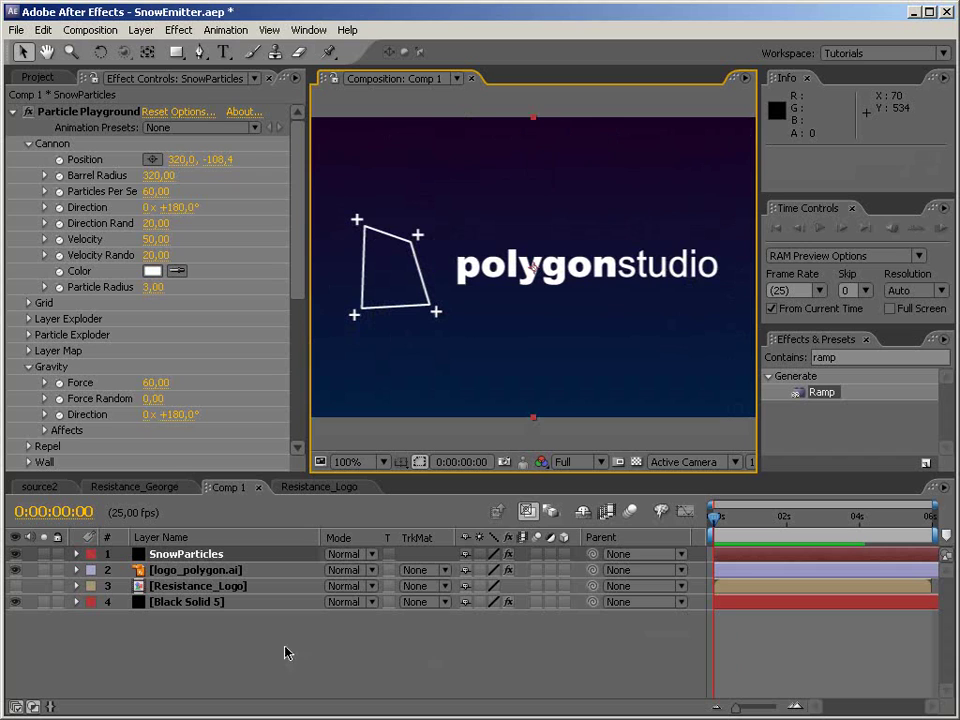
Change the logo layer's Fill colour to blue 066EA4.
{"action": "left_click", "coordinate": [196, 570]}
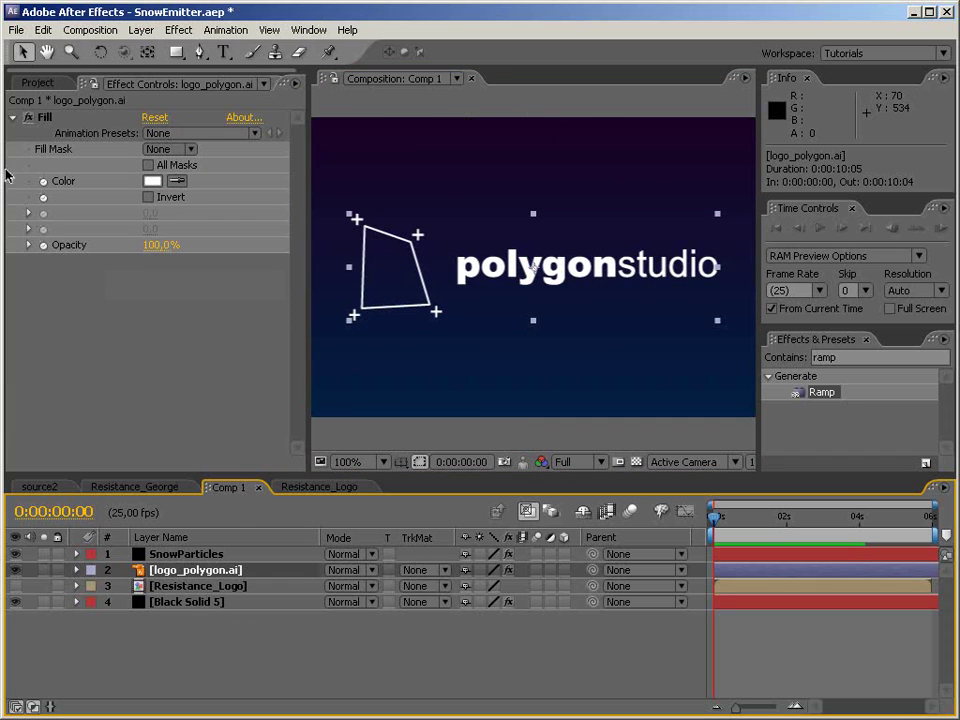
{"action": "left_click", "coordinate": [28, 120]}
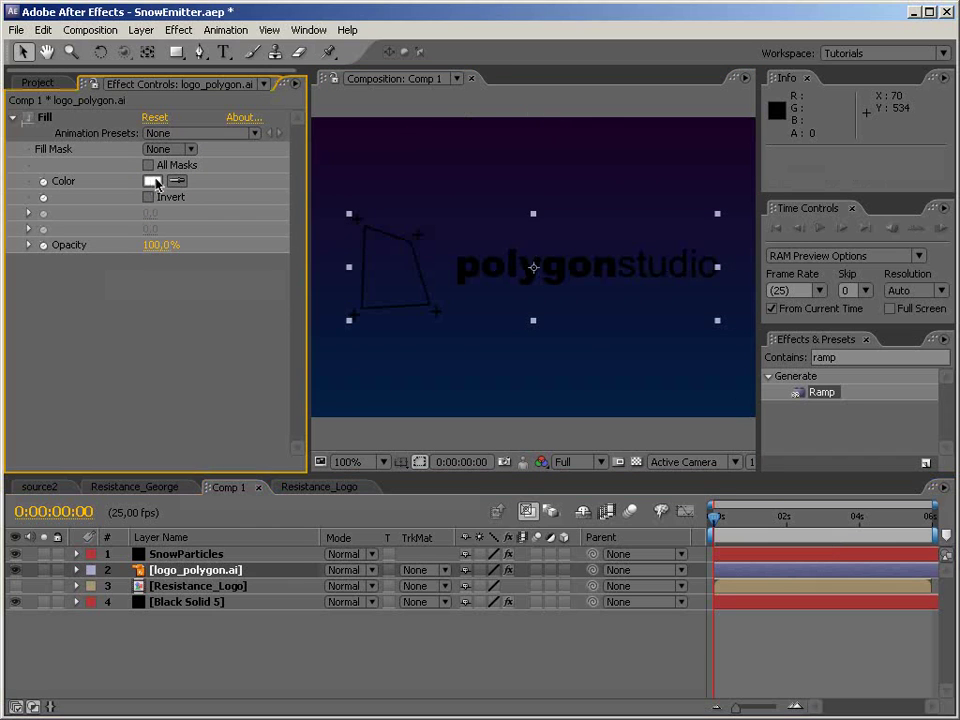
{"action": "left_click", "coordinate": [28, 117]}
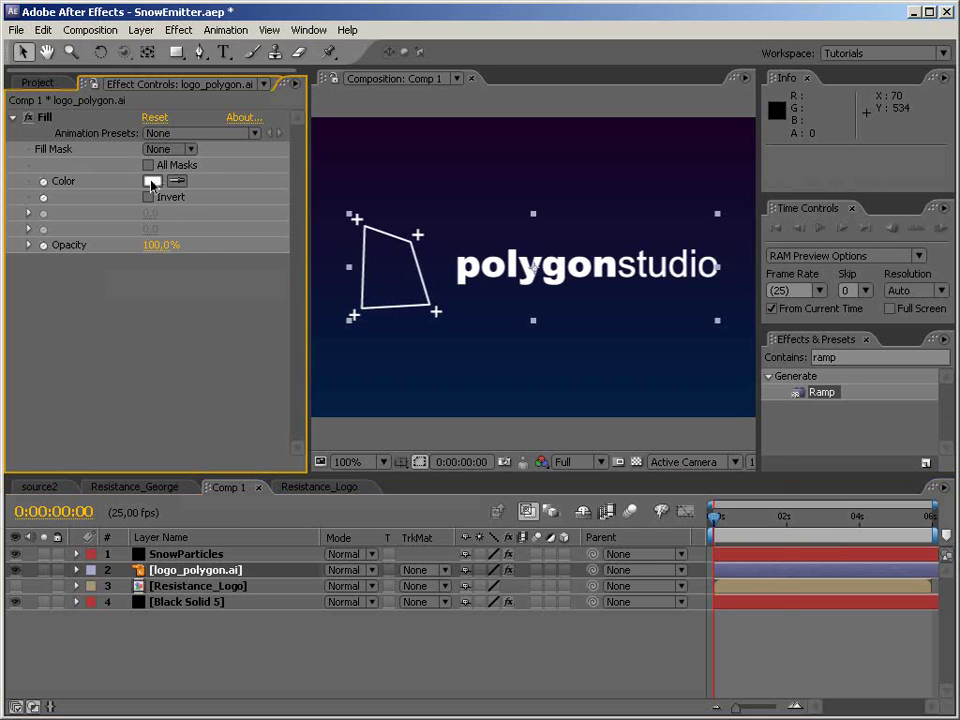
{"action": "left_click", "coordinate": [152, 181]}
{"action": "left_click", "coordinate": [556, 496]}
{"action": "left_click", "coordinate": [529, 480]}
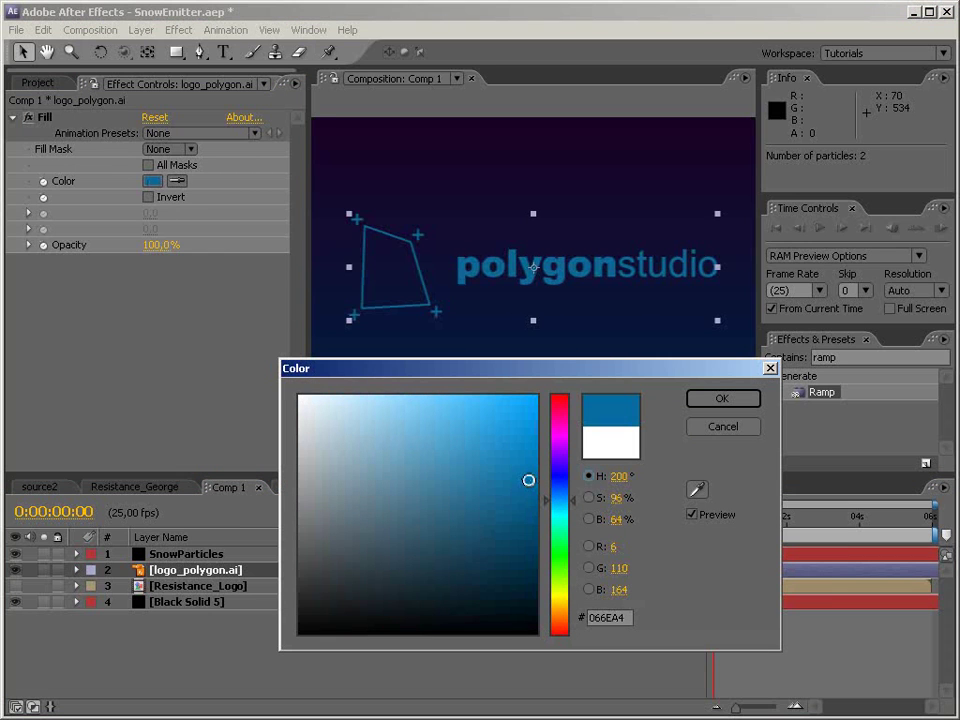
{"action": "left_click", "coordinate": [722, 398]}
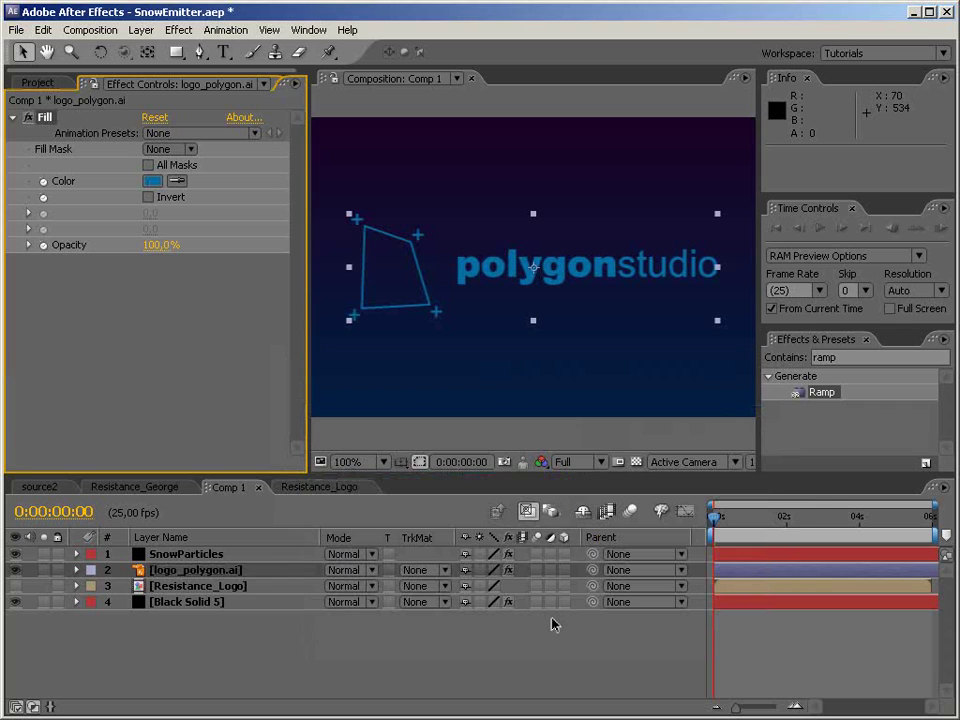
Add an Outer Glow layer style to the logo_polygon.ai layer.
{"action": "left_click", "coordinate": [76, 570]}
{"action": "right_click", "coordinate": [165, 570]}
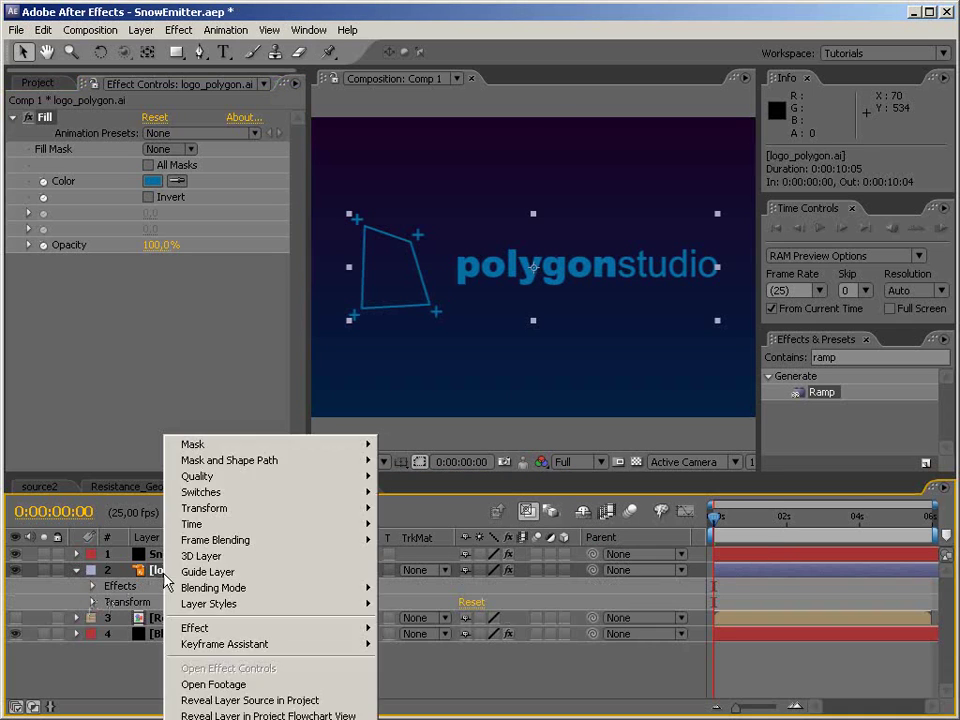
{"action": "mouse_move", "coordinate": [180, 604]}
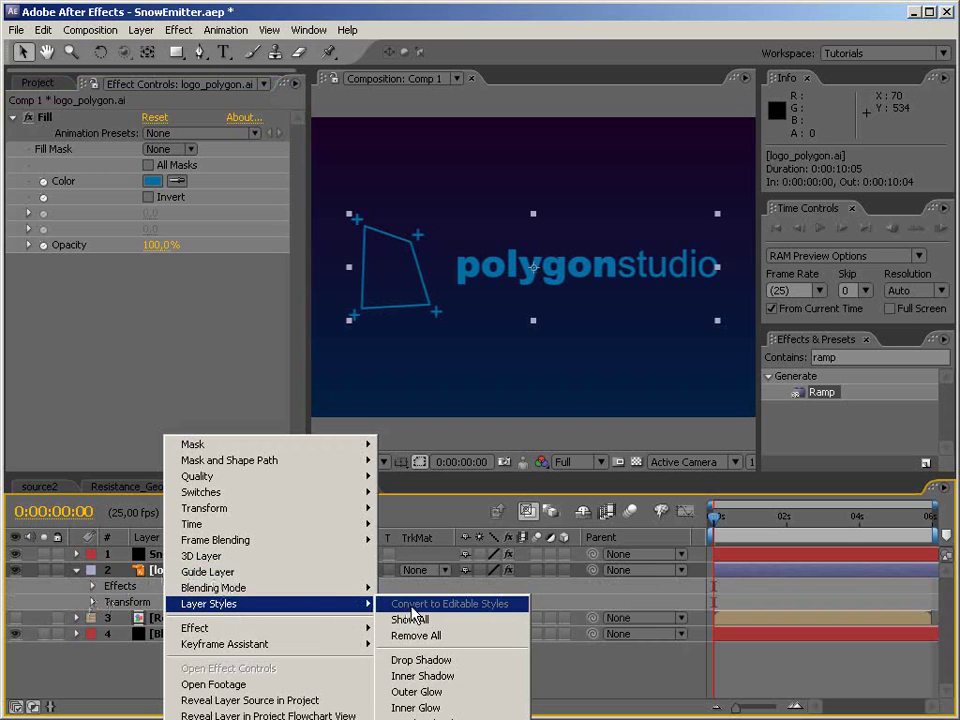
{"action": "left_click", "coordinate": [436, 691]}
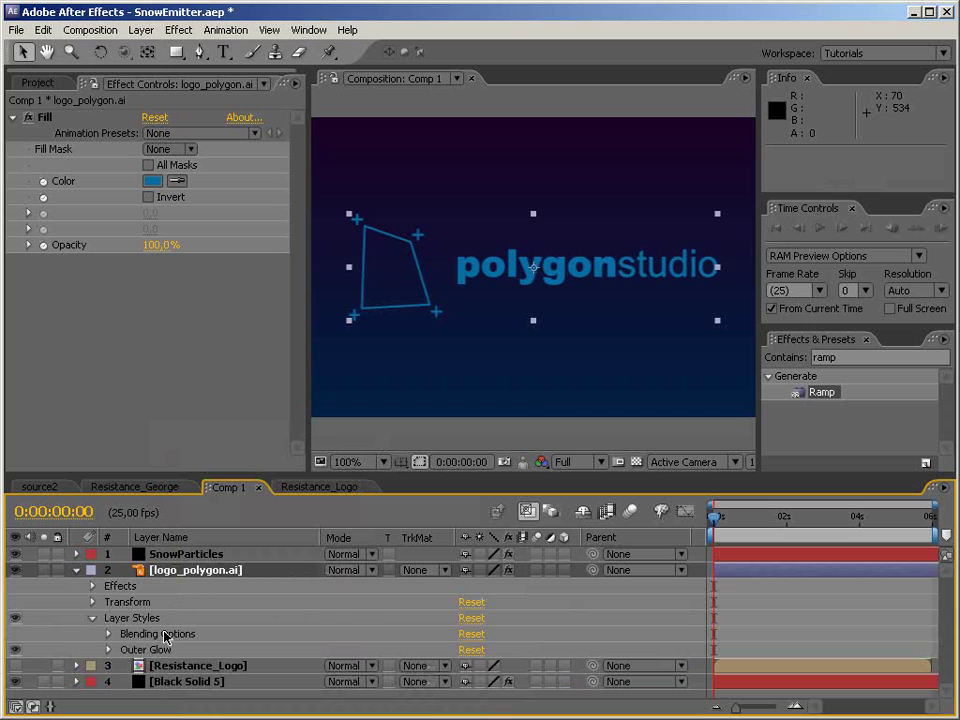
{"action": "left_click", "coordinate": [92, 619]}
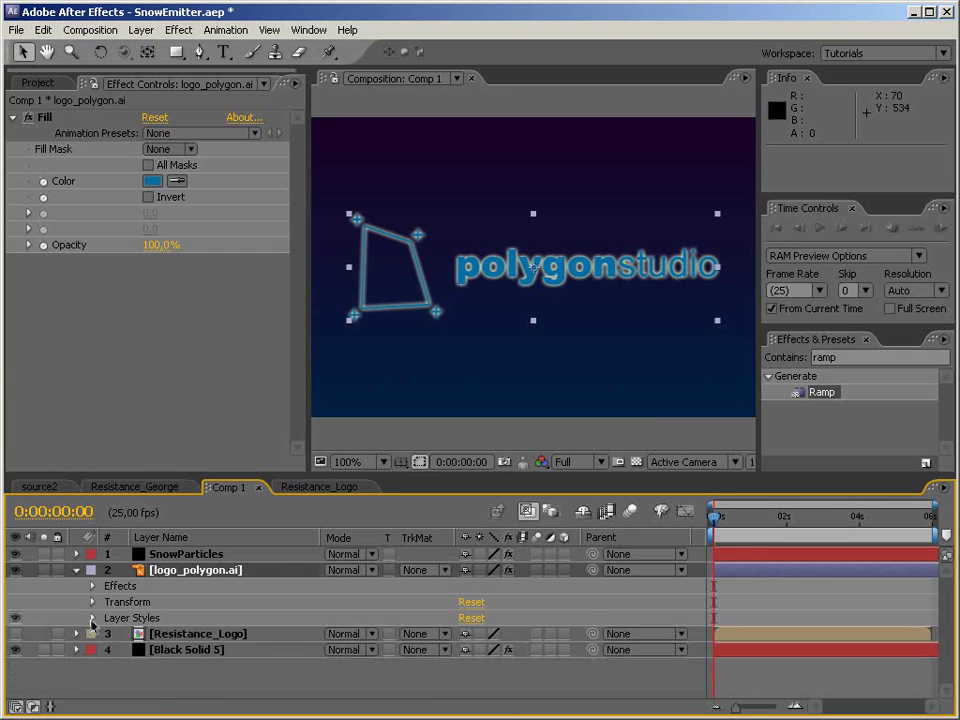
{"action": "left_click", "coordinate": [92, 619]}
{"action": "left_click", "coordinate": [110, 650]}
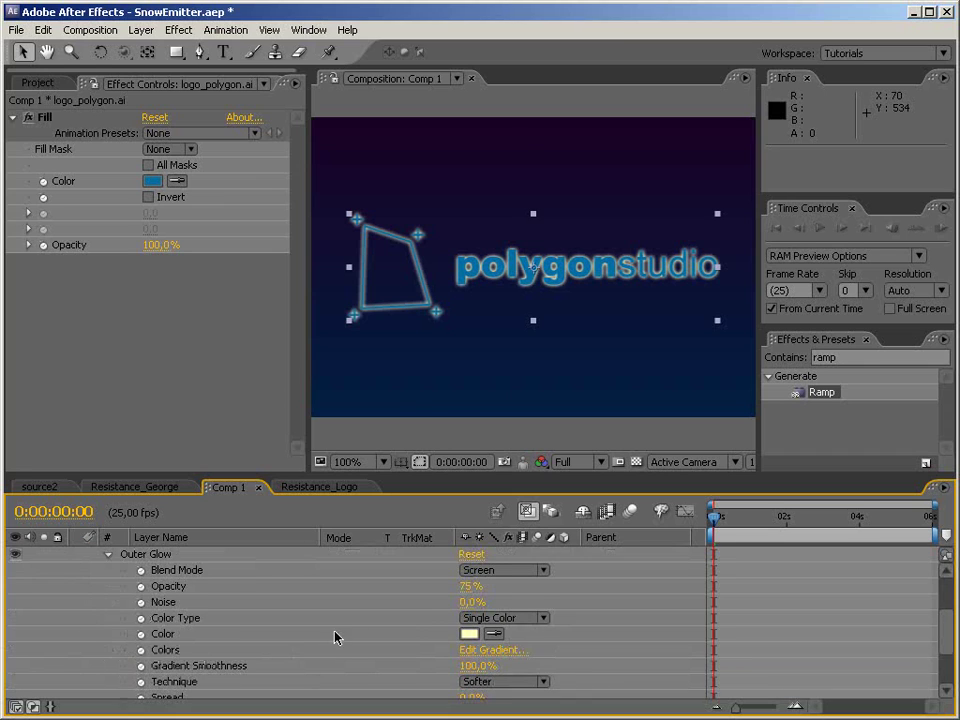
Set the Outer Glow colour to pale cyan AEFFFE.
{"action": "left_click", "coordinate": [473, 630]}
{"action": "left_click", "coordinate": [557, 520]}
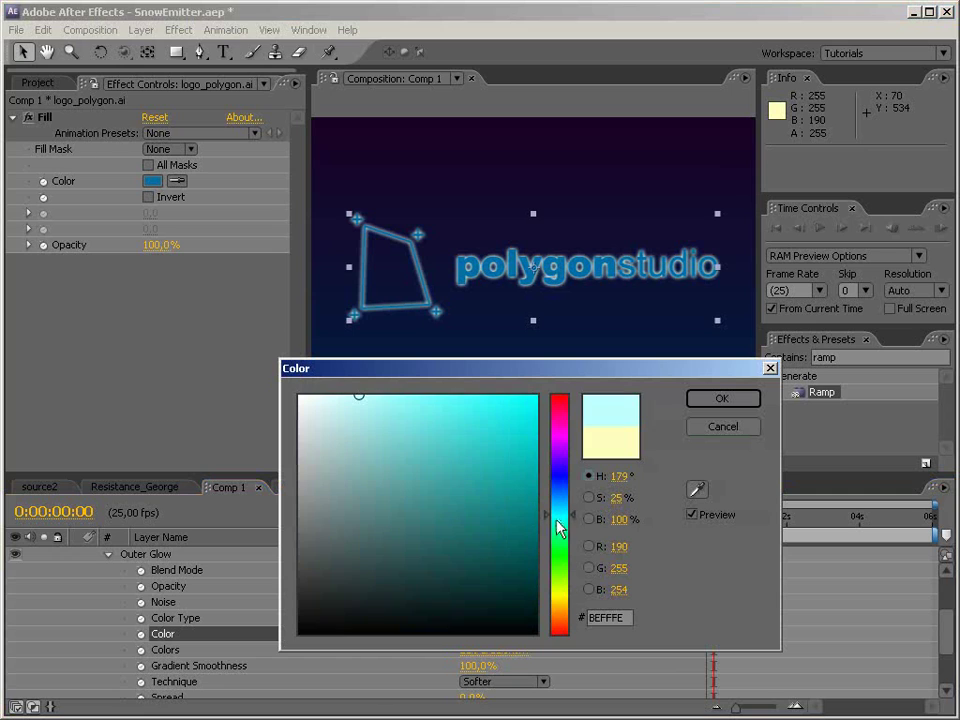
{"action": "left_click", "coordinate": [455, 397]}
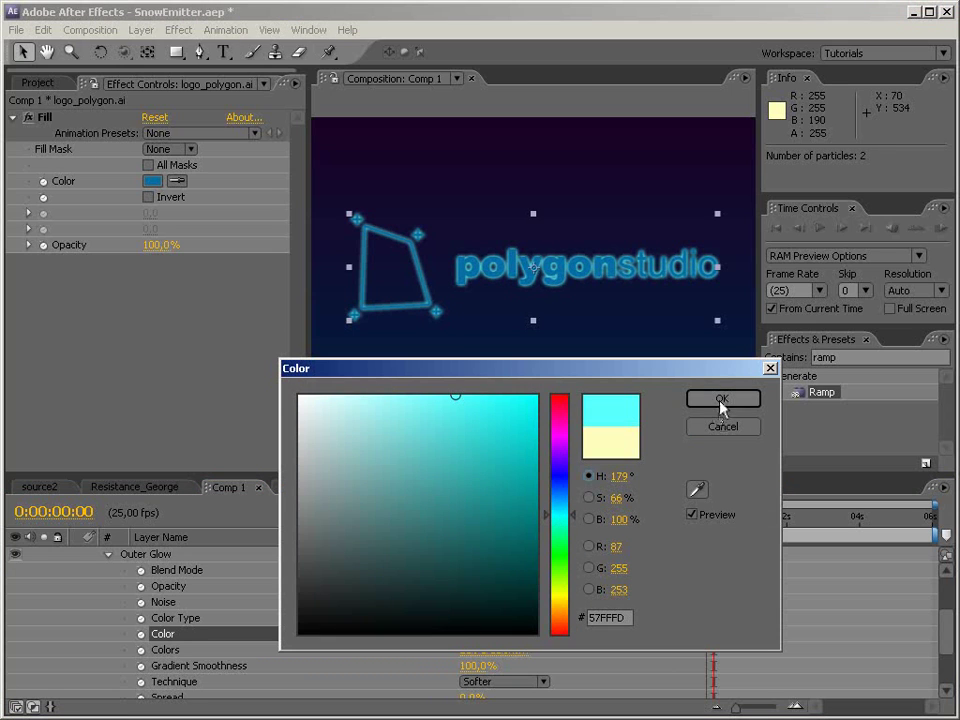
{"action": "left_click", "coordinate": [374, 389]}
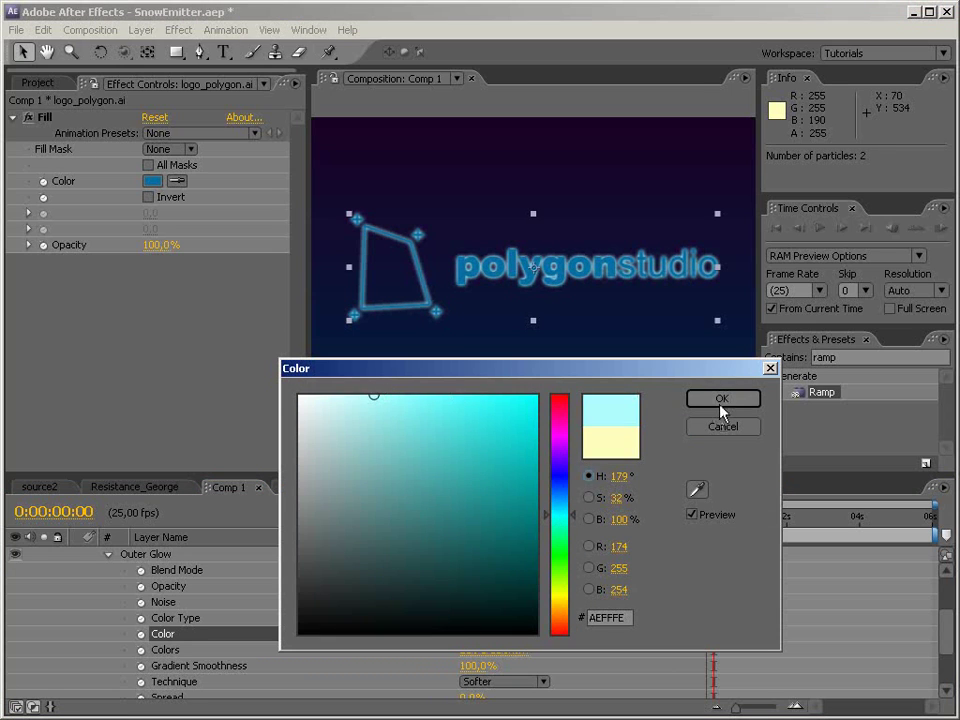
{"action": "left_click", "coordinate": [721, 399]}
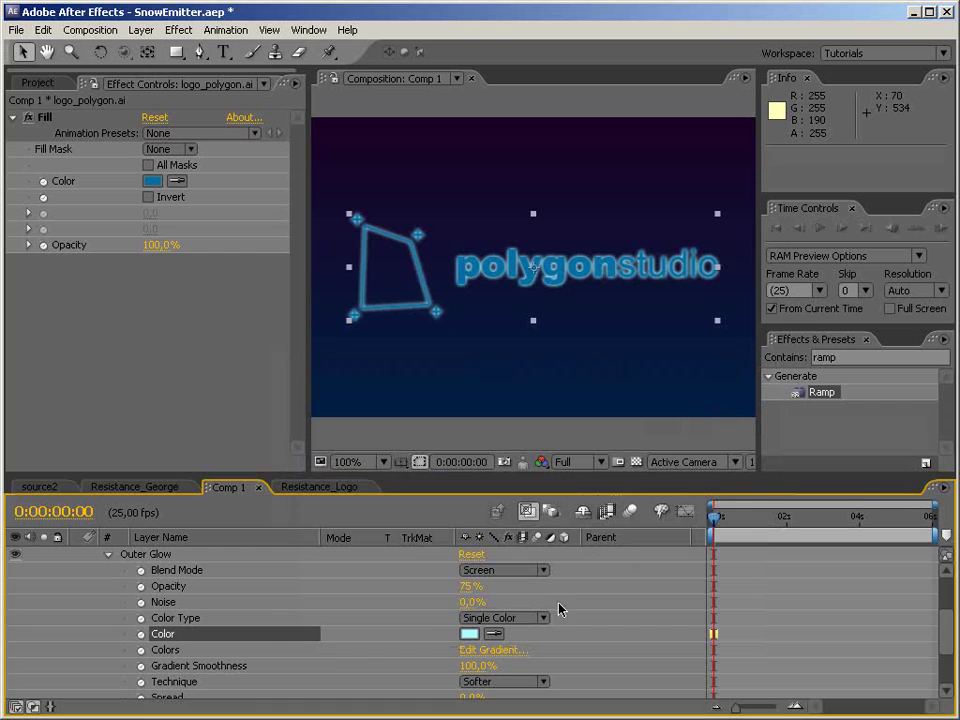
Set the Outer Glow opacity to 10% and RAM-preview the snowfall.
{"action": "left_click", "coordinate": [470, 586]}
{"action": "type", "text": "30"}
{"action": "key", "text": "Return"}
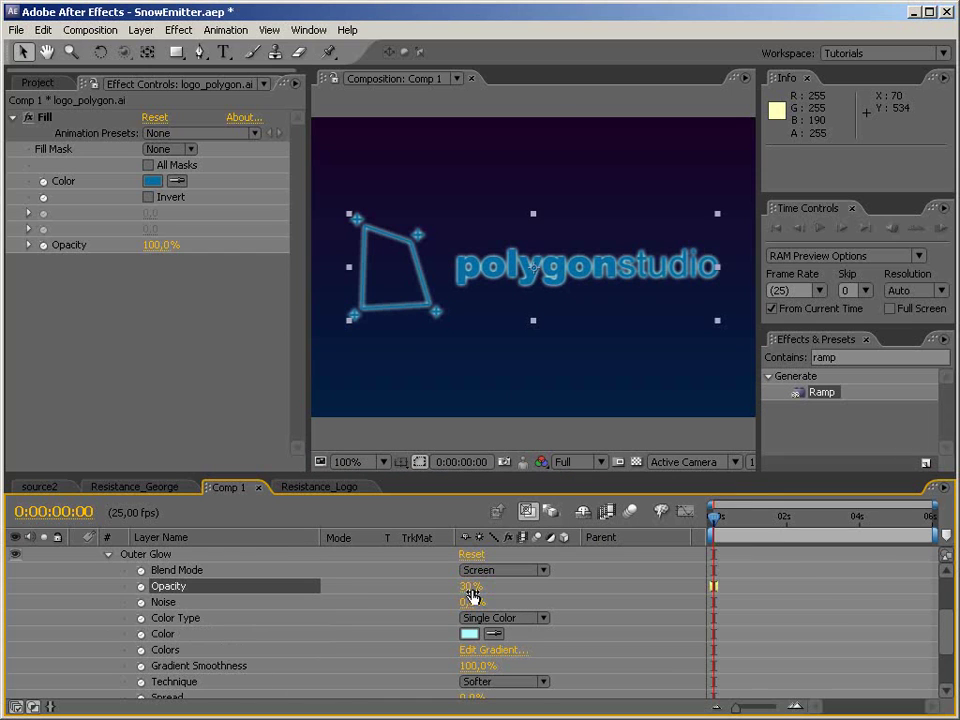
{"action": "left_click", "coordinate": [471, 588]}
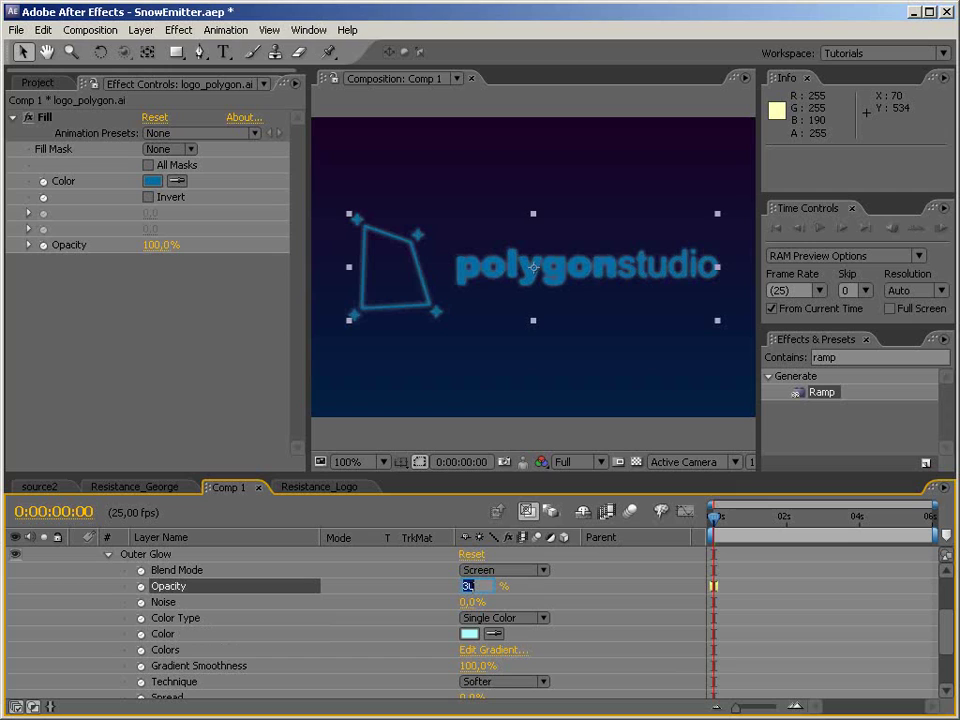
{"action": "type", "text": "10,"}
{"action": "key", "text": "Return"}
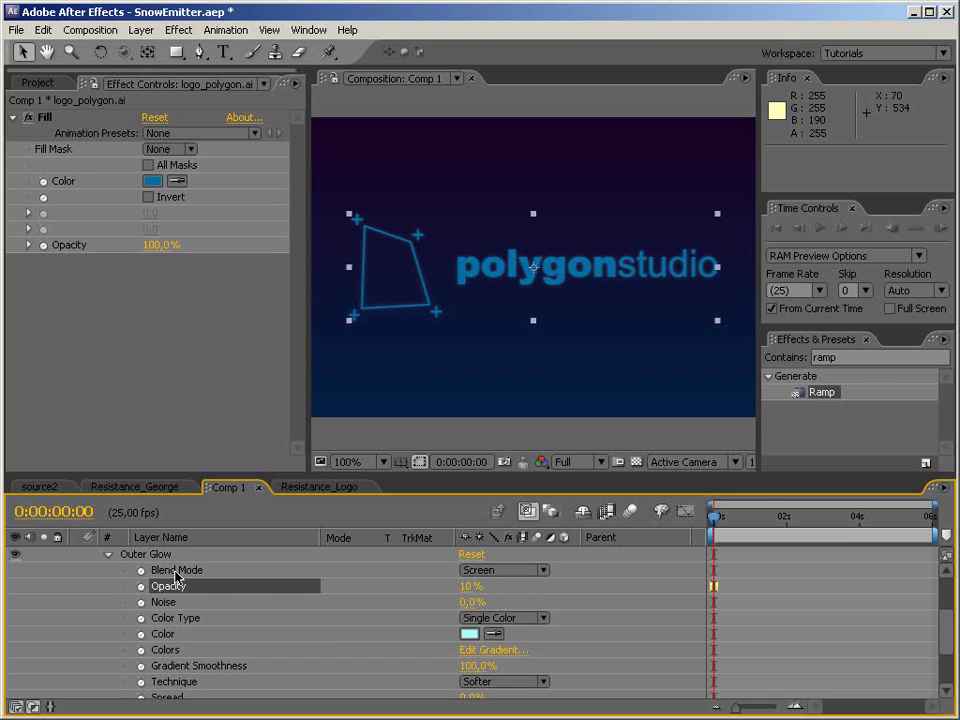
{"action": "key", "text": "KP_0"}
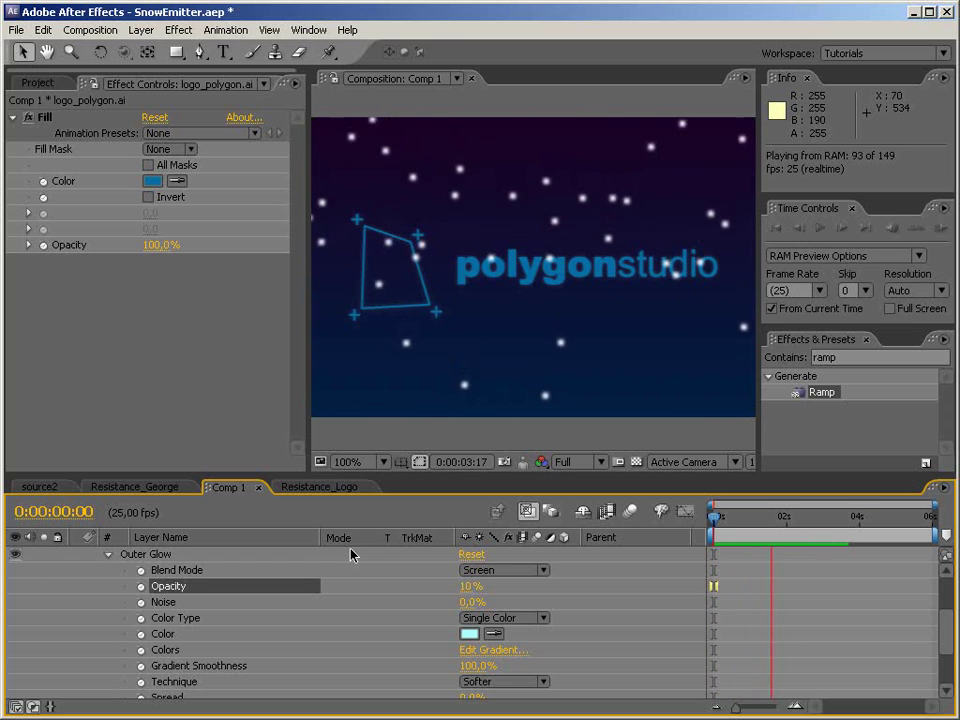
{"action": "left_click", "coordinate": [469, 396]}
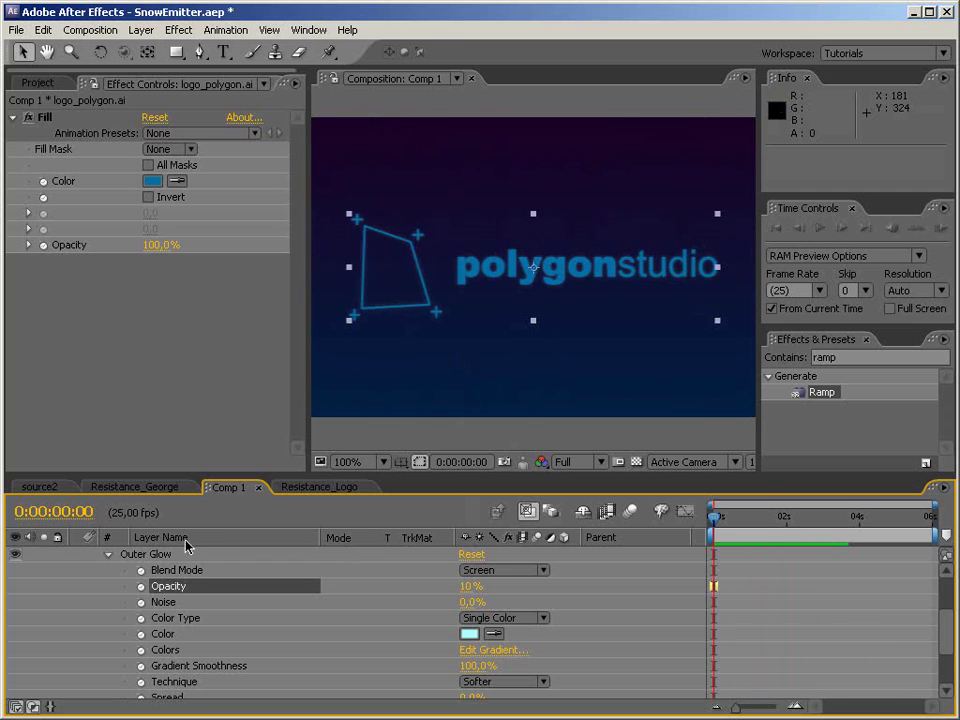
Create a house_fx3d composition from the house_fx3d.png image.
{"action": "left_click", "coordinate": [45, 488]}
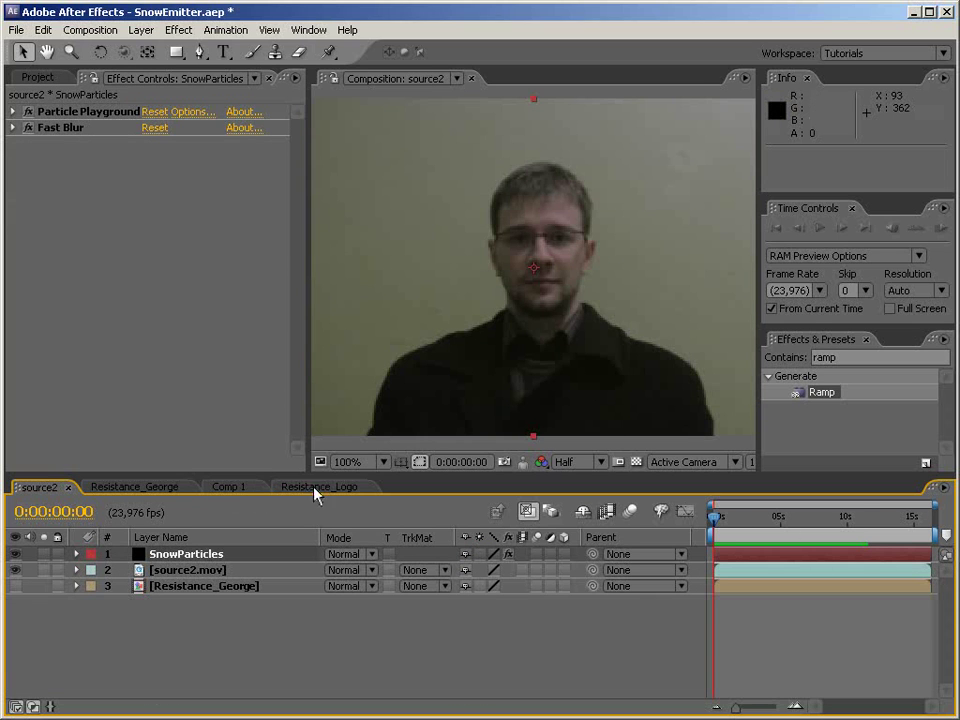
{"action": "left_click", "coordinate": [45, 77]}
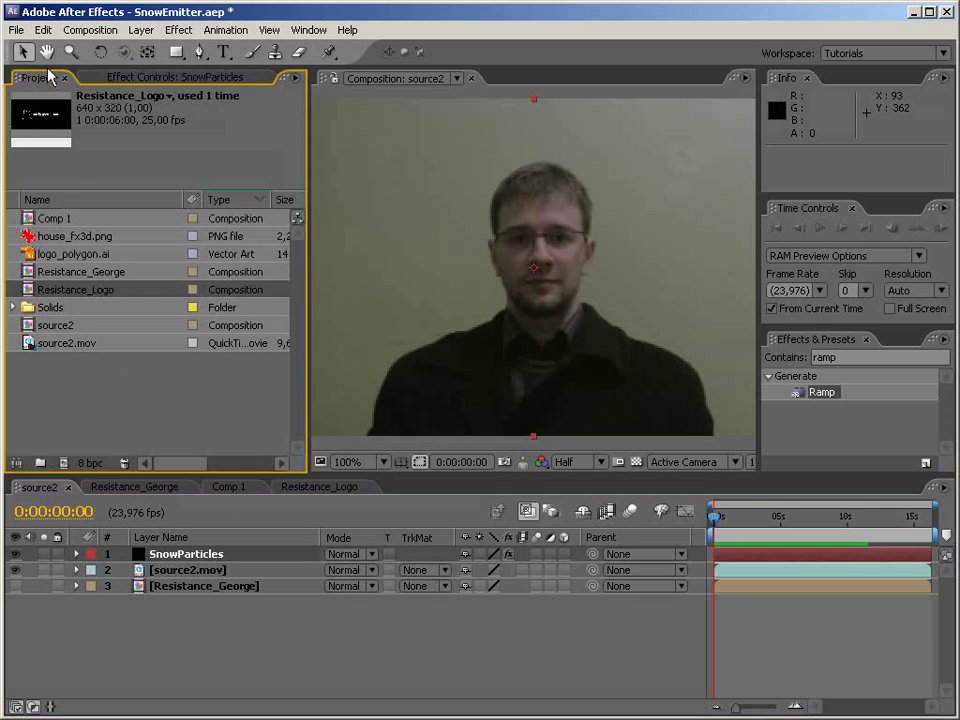
{"action": "left_click", "coordinate": [75, 237]}
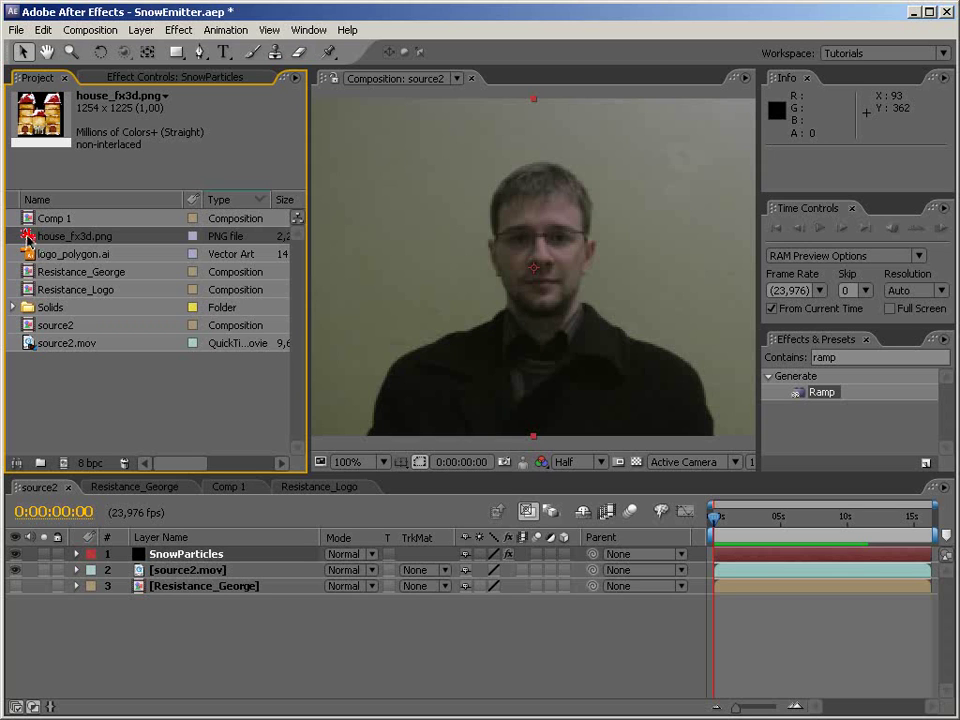
{"action": "left_click_drag", "start_coordinate": [27, 237], "coordinate": [64, 463]}
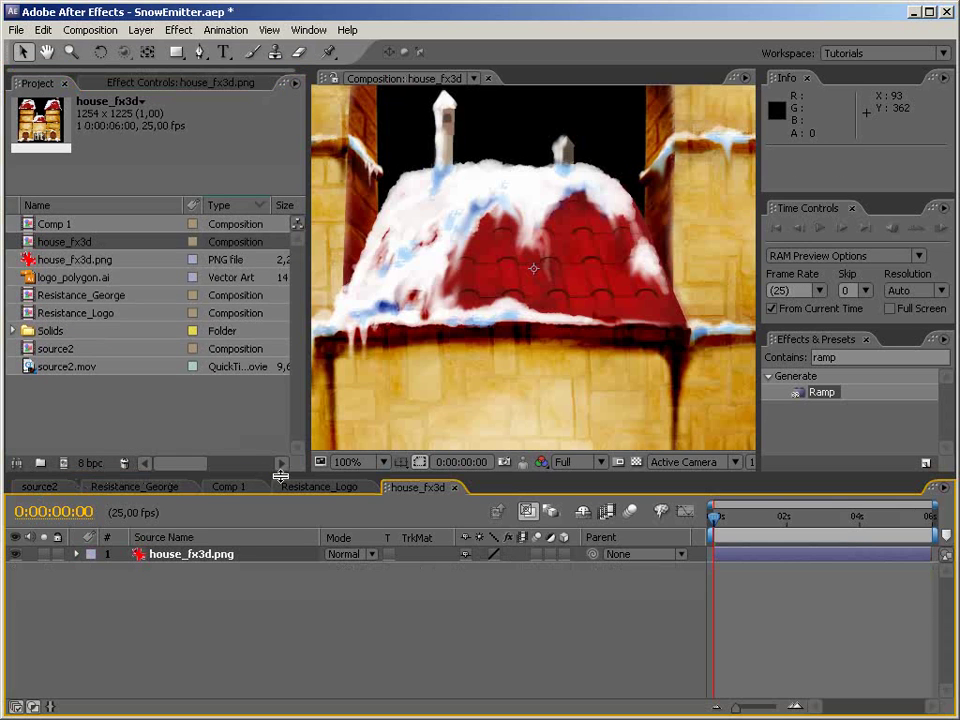
{"action": "key", "text": "comma"}
{"action": "key", "text": "comma"}
{"action": "key", "text": "comma"}
{"action": "key", "text": "comma"}
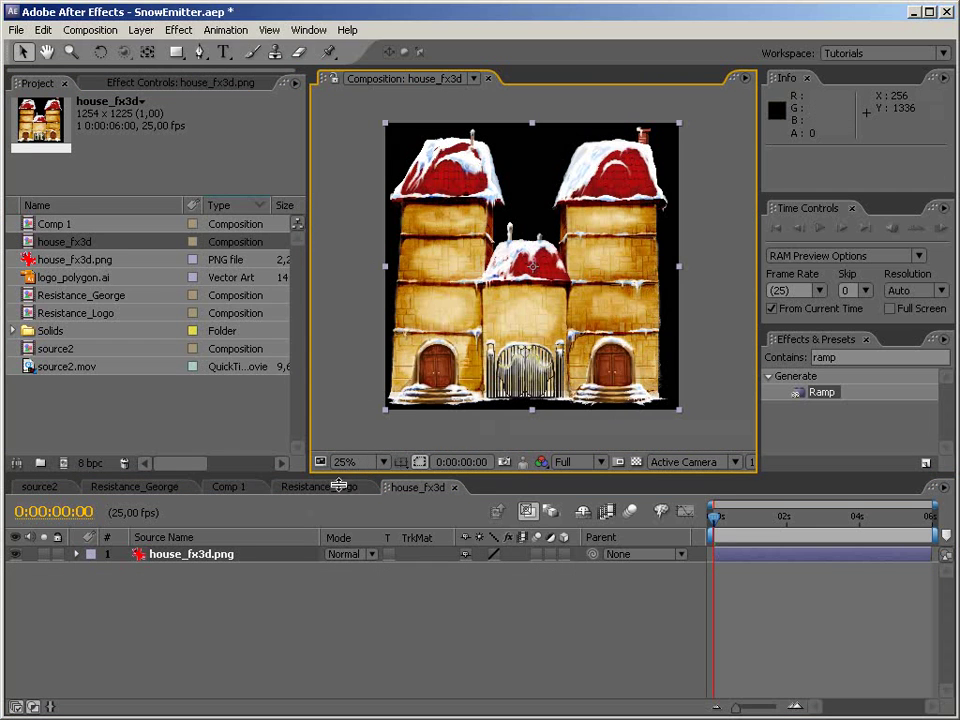
Set the house image layer's Scale to 50%.
{"action": "left_click", "coordinate": [76, 555]}
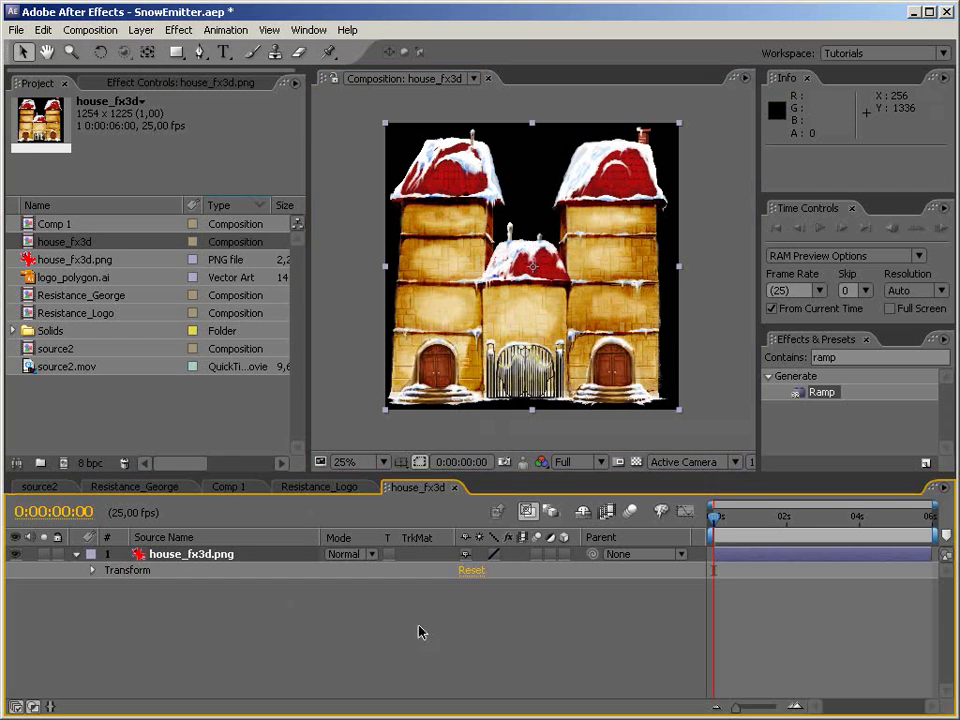
{"action": "left_click", "coordinate": [91, 571]}
{"action": "left_click", "coordinate": [486, 618]}
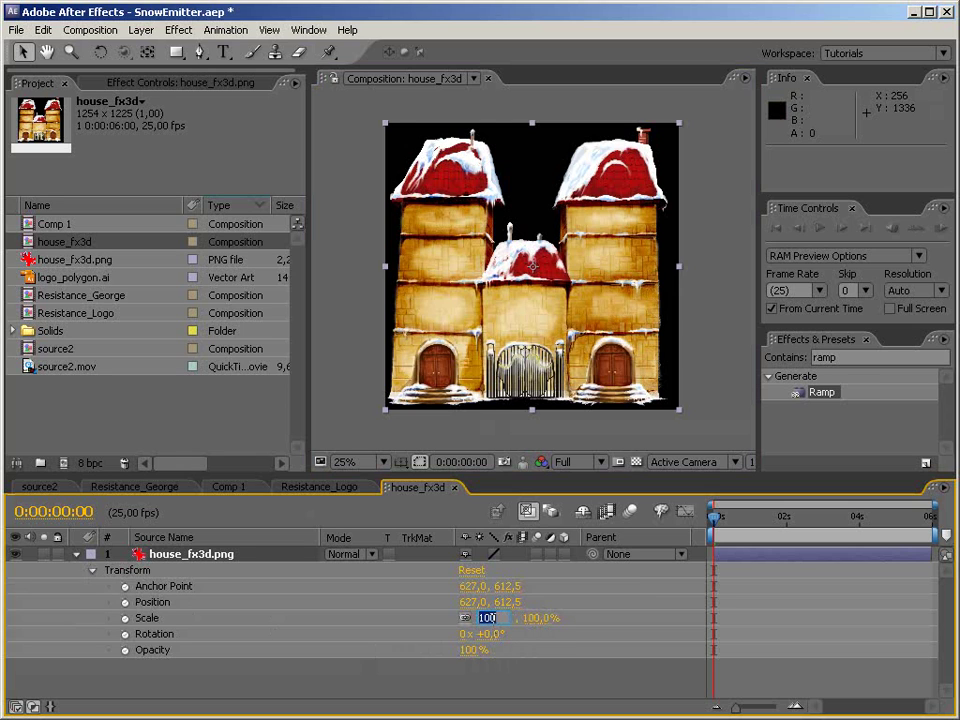
{"action": "key", "text": "Return"}
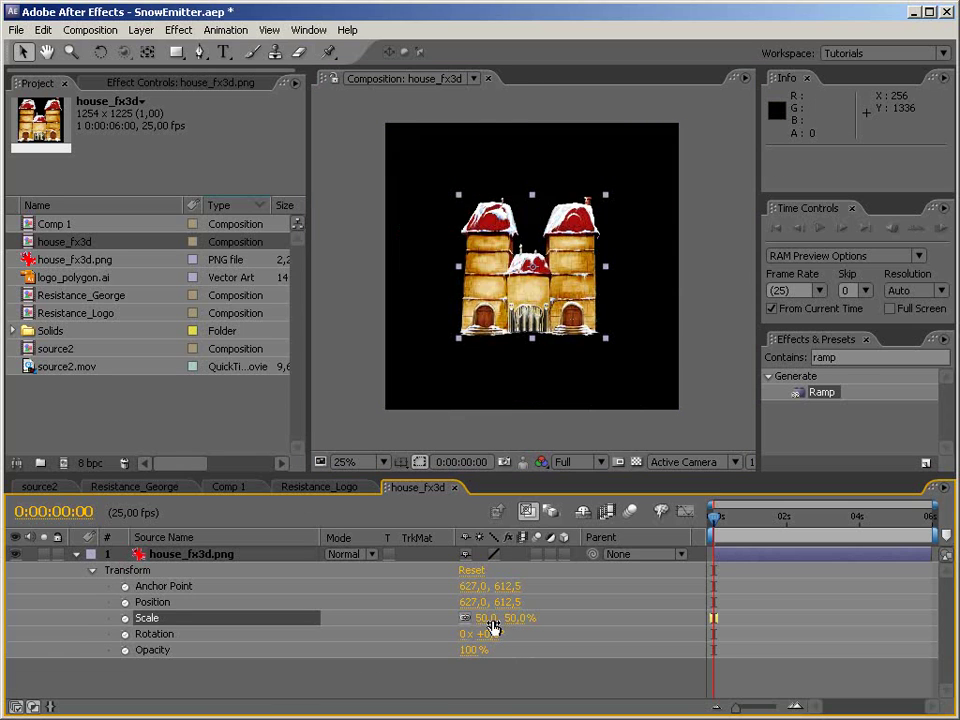
Halve the composition to 628×613 with aspect ratio locked.
{"action": "left_click", "coordinate": [745, 78]}
{"action": "left_click", "coordinate": [800, 196]}
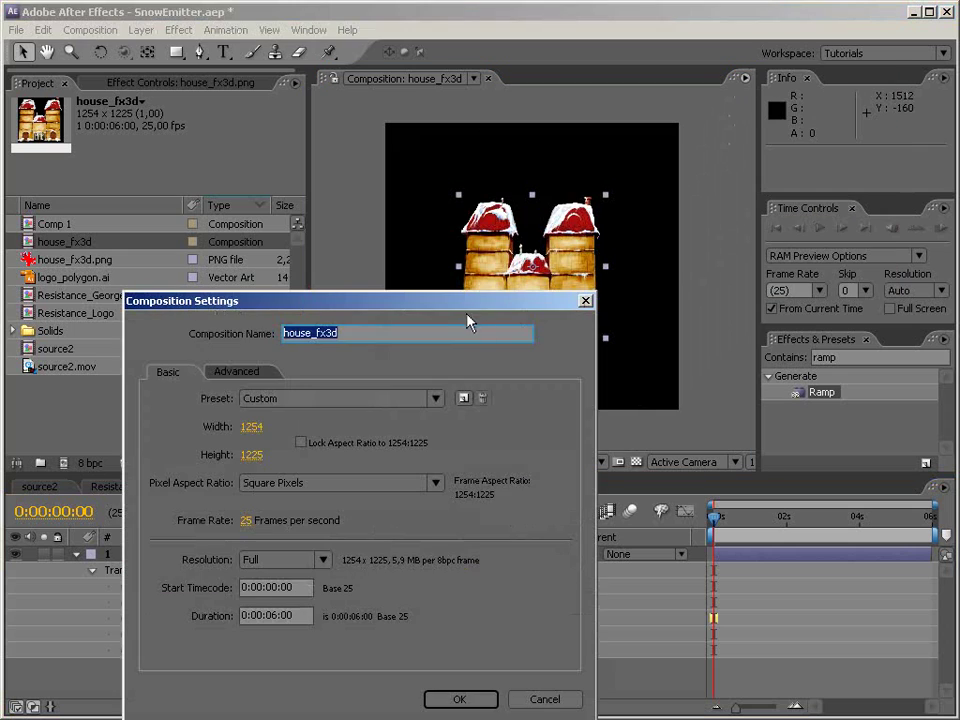
{"action": "left_click_drag", "start_coordinate": [478, 306], "coordinate": [560, 238]}
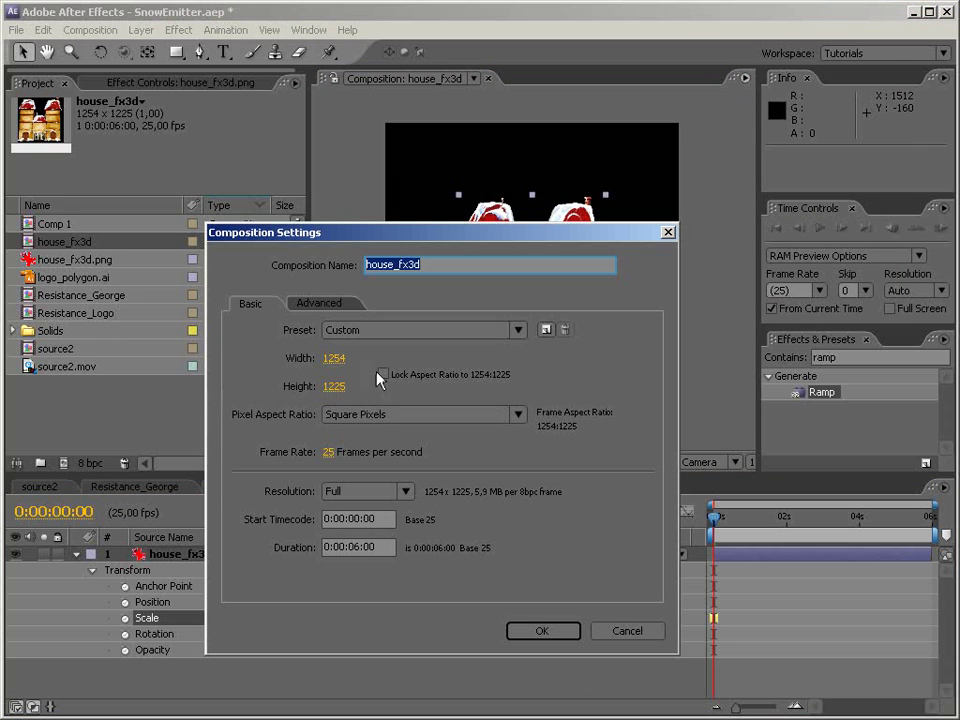
{"action": "left_click", "coordinate": [383, 374]}
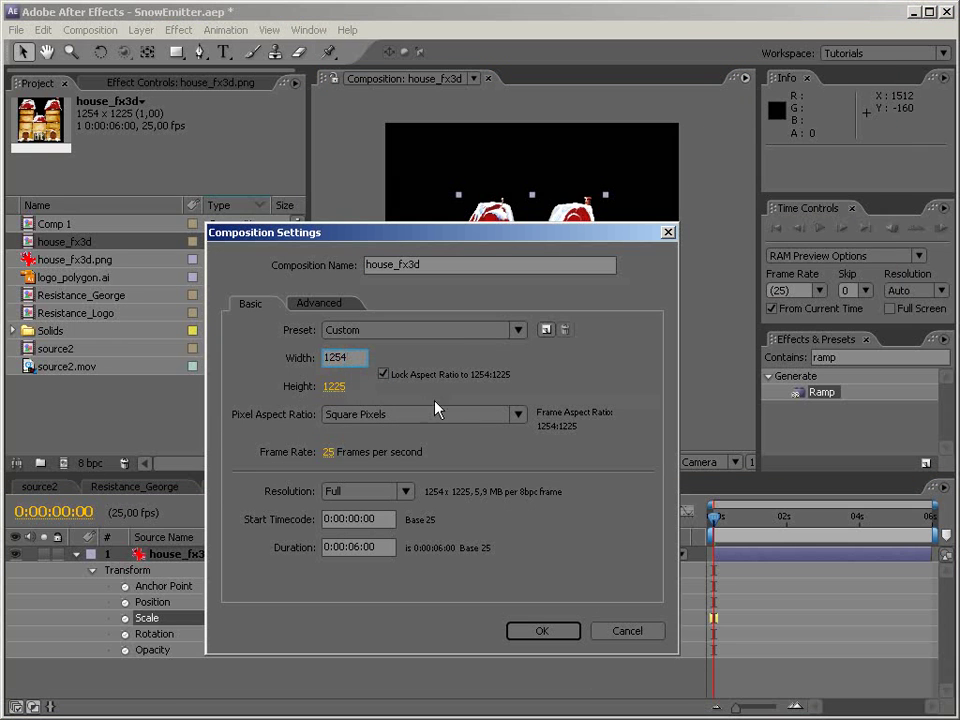
{"action": "type", "text": "/2"}
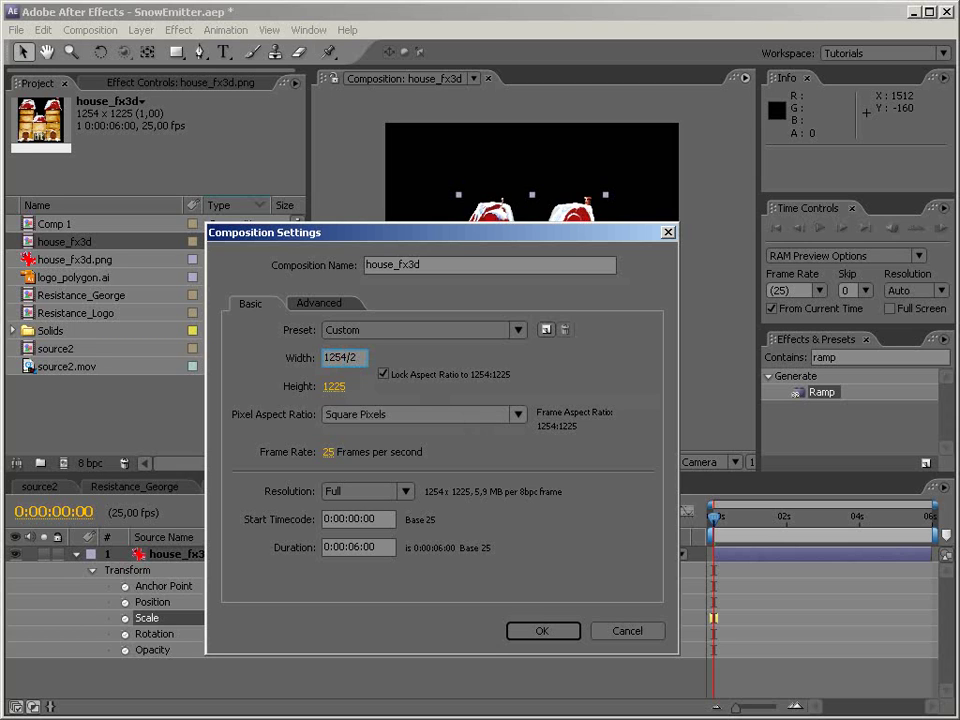
{"action": "key", "text": "Tab"}
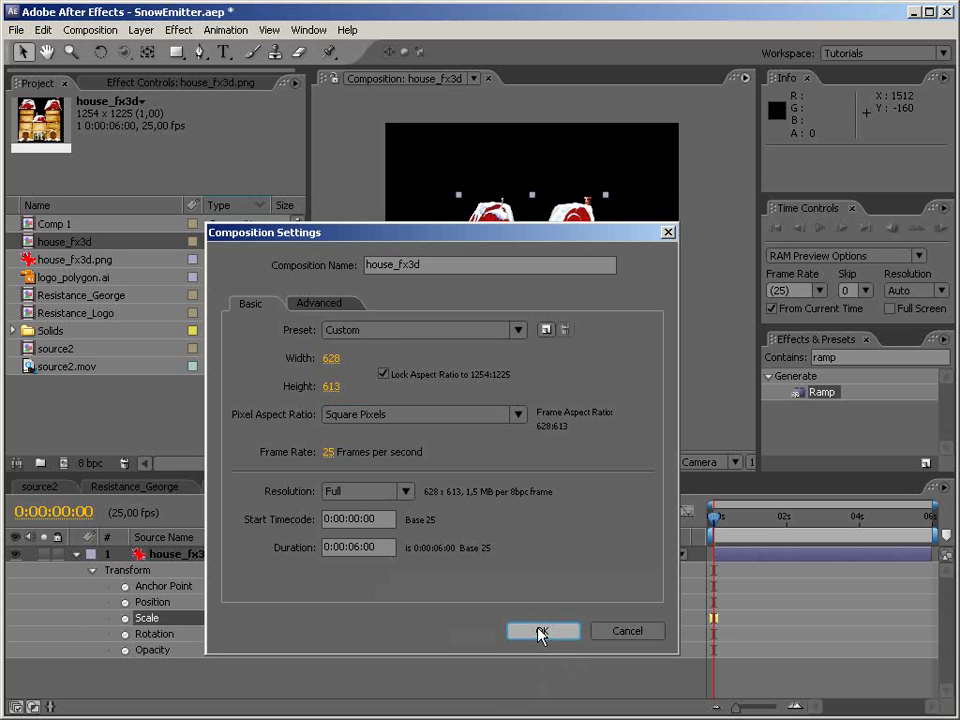
{"action": "left_click", "coordinate": [541, 632]}
Duplicate the house layer, pre-compose the lower copy as Resistance_House, and place it underneath.
{"action": "left_click", "coordinate": [215, 554]}
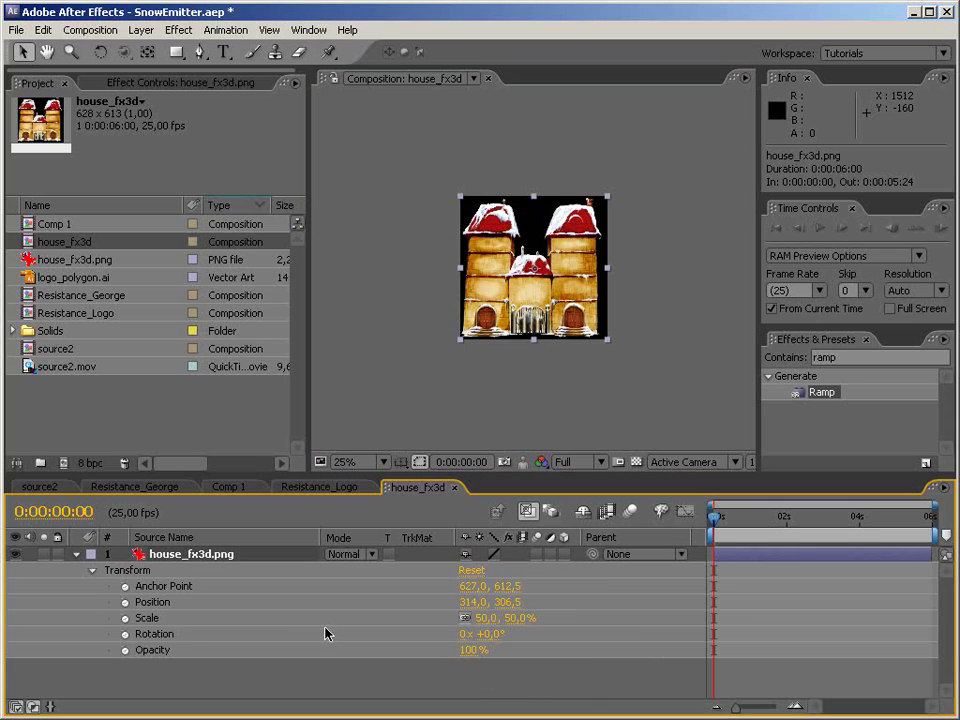
{"action": "key", "text": "ctrl+d"}
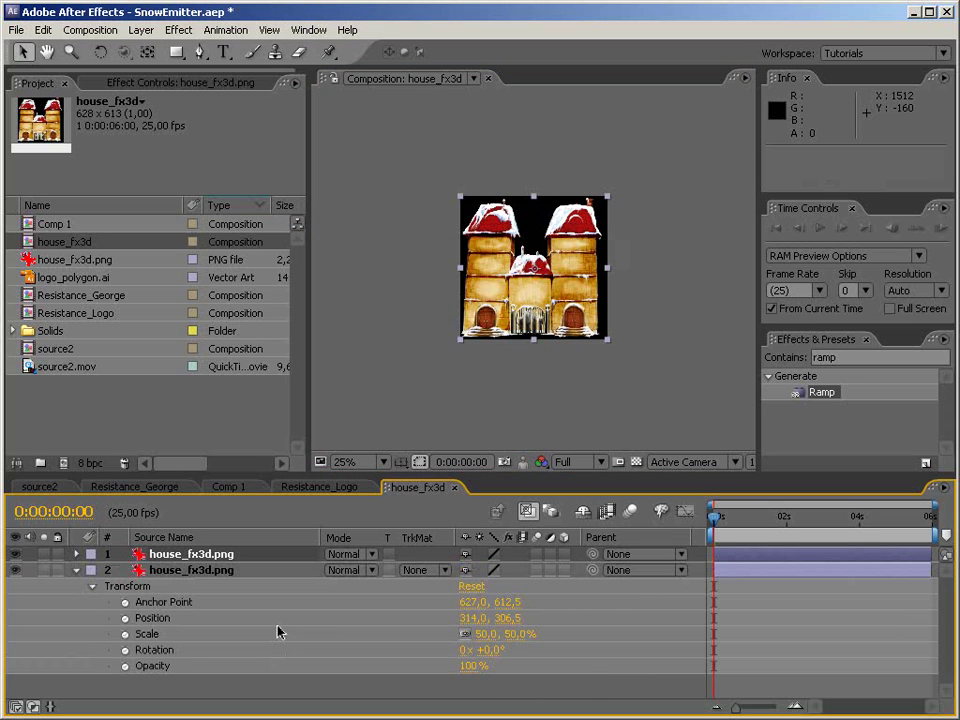
{"action": "left_click", "coordinate": [279, 632]}
{"action": "left_click", "coordinate": [224, 568]}
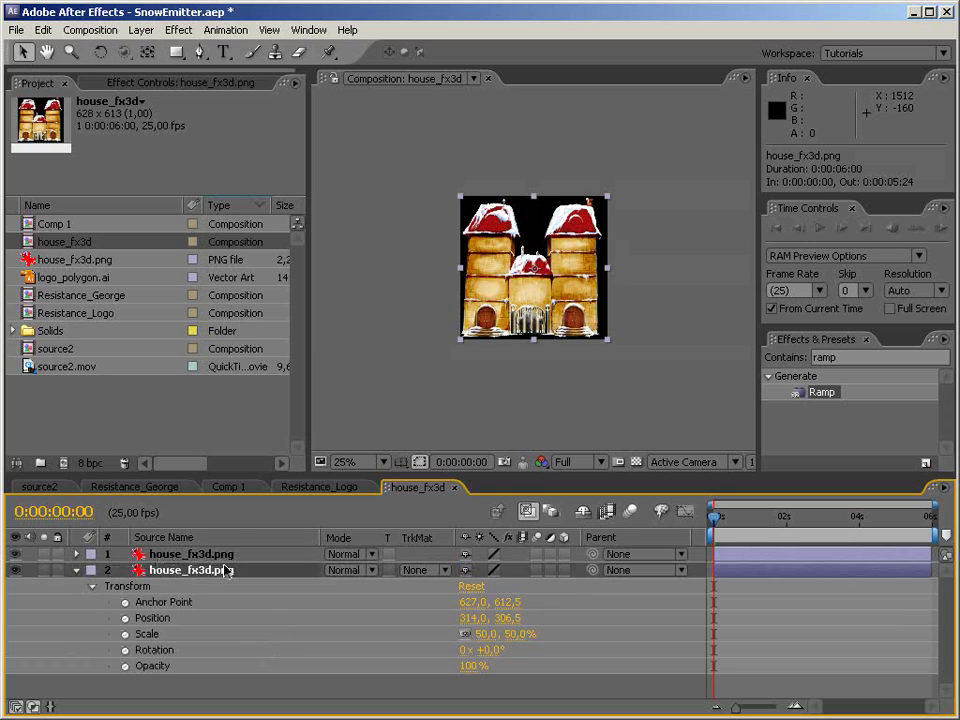
{"action": "key", "text": "ctrl+shift+c"}
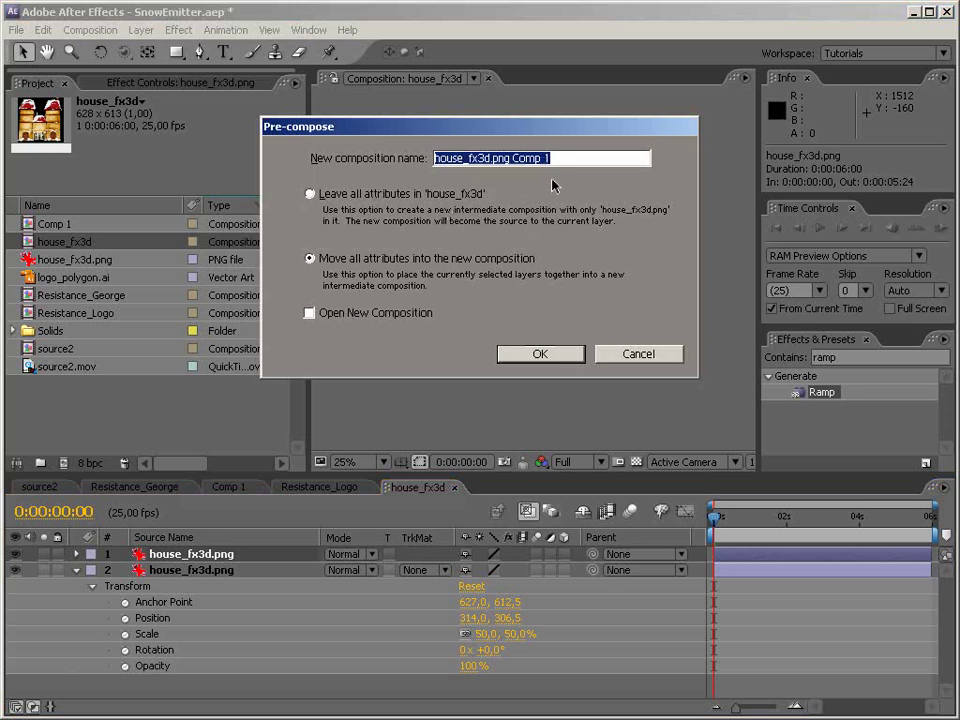
{"action": "type", "text": "Resistance"}
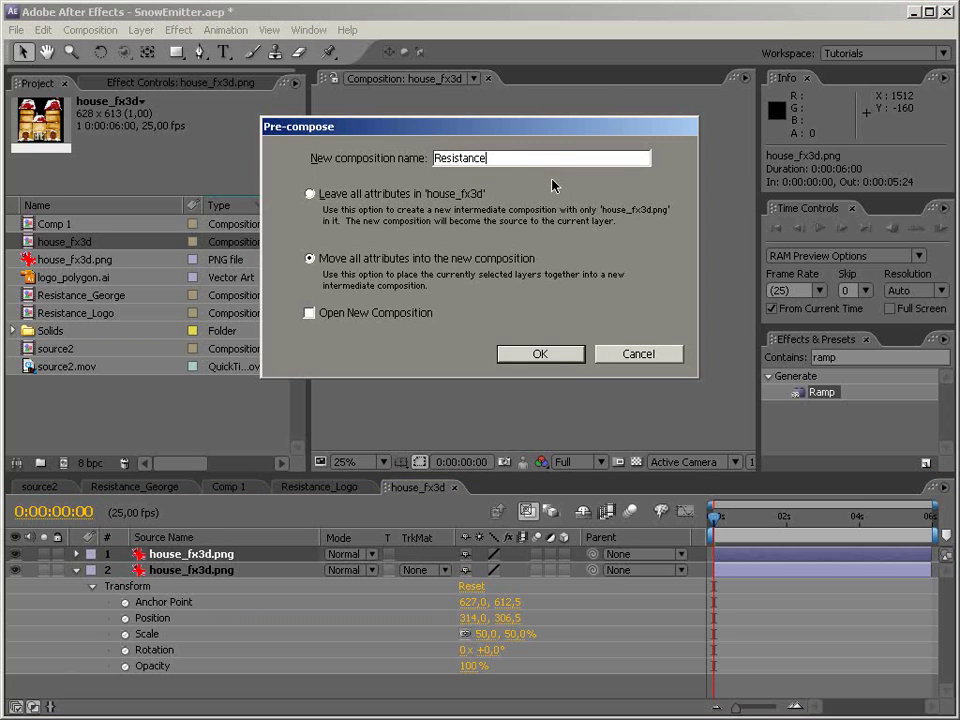
{"action": "type", "text": "_House"}
{"action": "key", "text": "Return"}
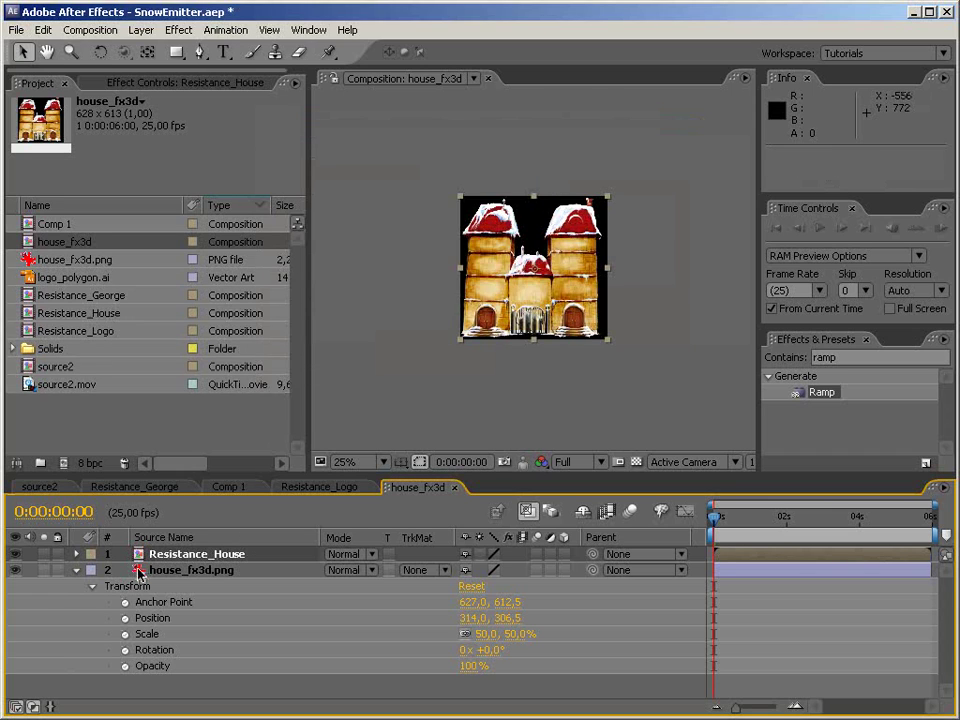
{"action": "left_click_drag", "start_coordinate": [139, 572], "coordinate": [140, 672]}
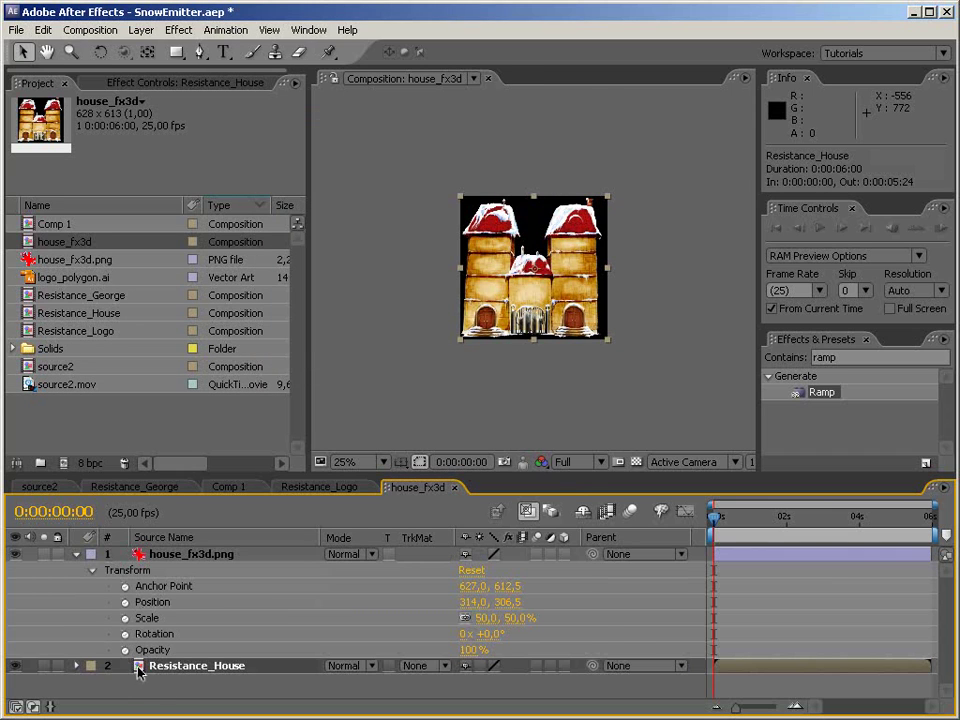
Inside Resistance_House, apply Find Edges to the house image.
{"action": "double_click", "coordinate": [141, 670]}
{"action": "scroll", "coordinate": [587, 447], "scroll_direction": "up", "scroll_amount": 1}
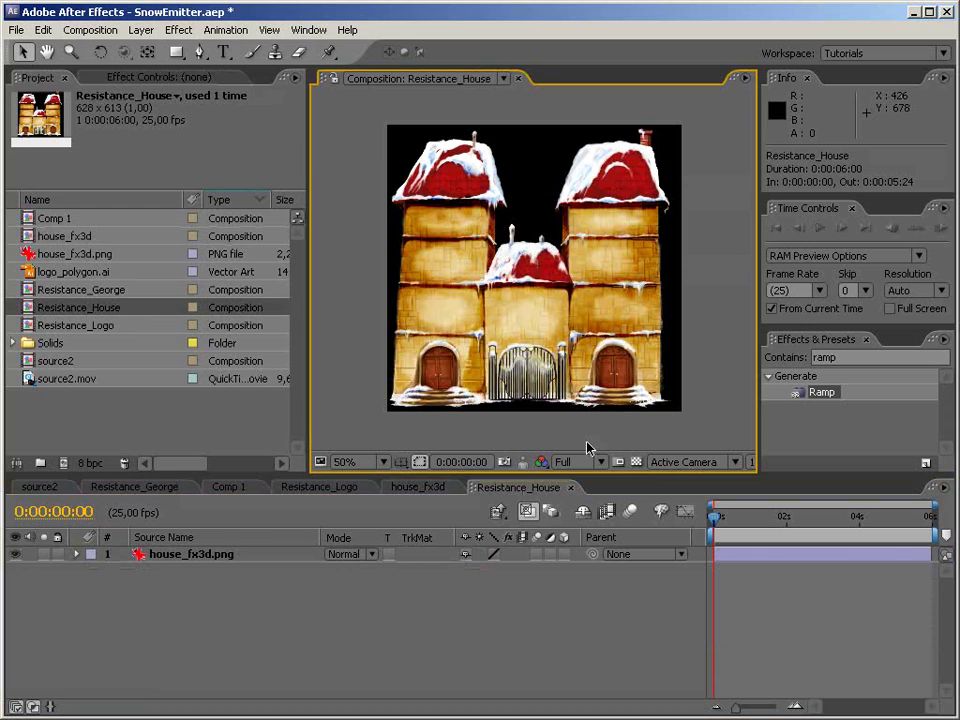
{"action": "left_click", "coordinate": [880, 357]}
{"action": "type", "text": "fin"}
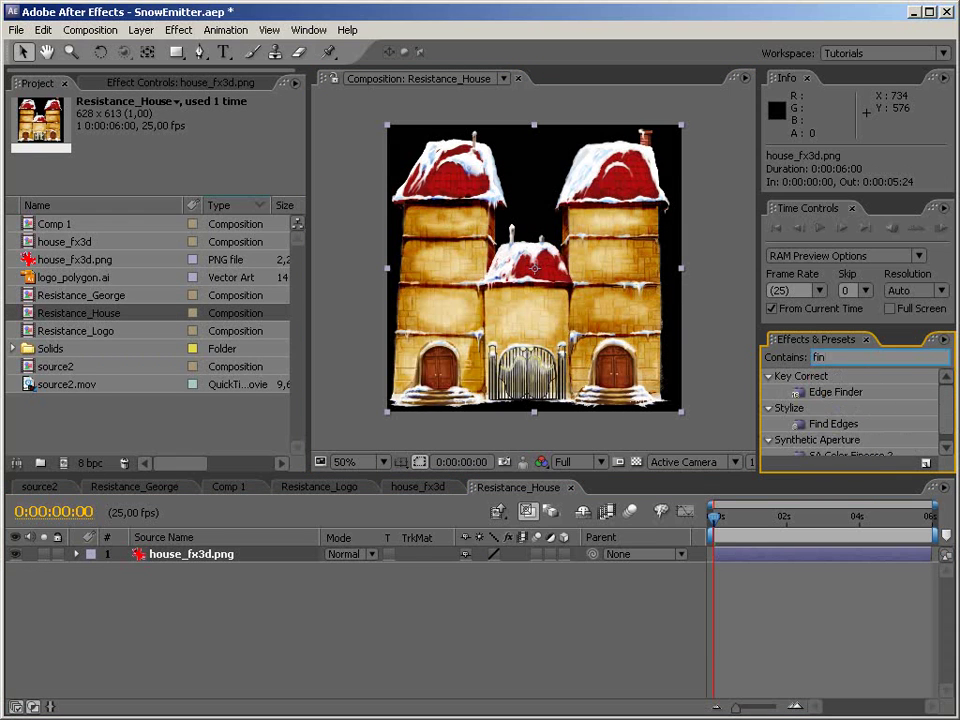
{"action": "left_click_drag", "start_coordinate": [846, 424], "coordinate": [620, 396]}
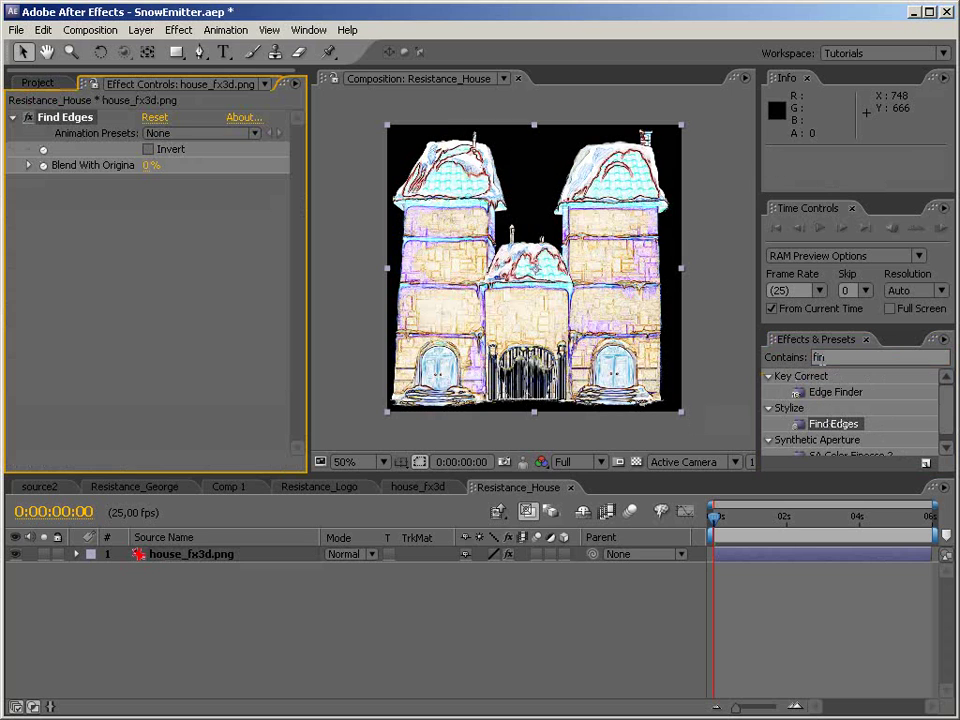
Add a Luma Key after Find Edges set to Key Out Brighter.
{"action": "left_click", "coordinate": [840, 357]}
{"action": "key", "text": "BackSpace"}
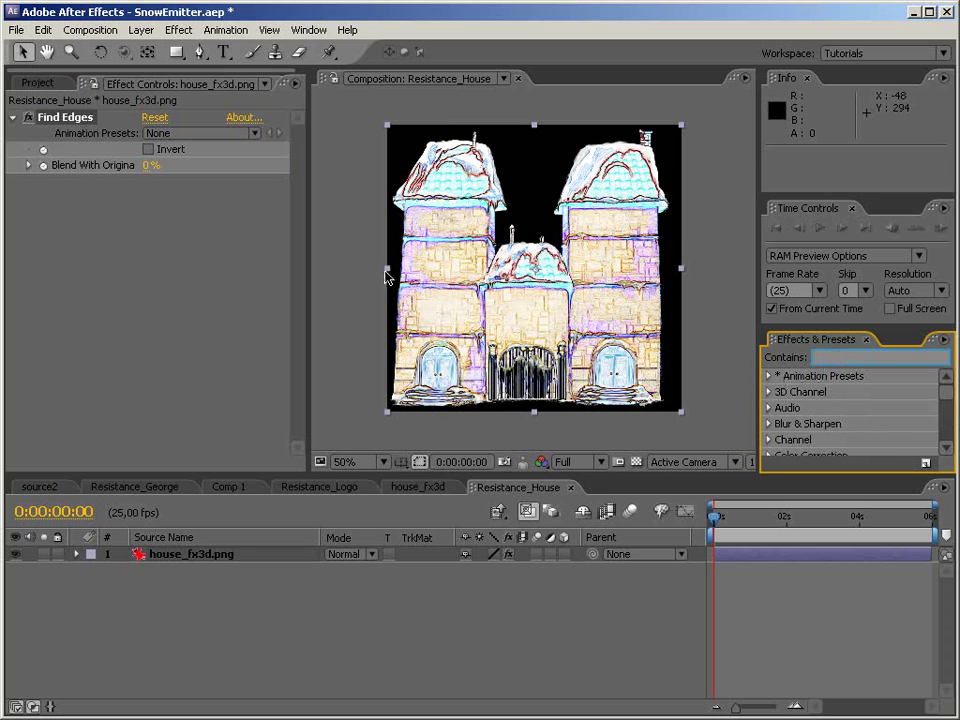
{"action": "type", "text": "luma"}
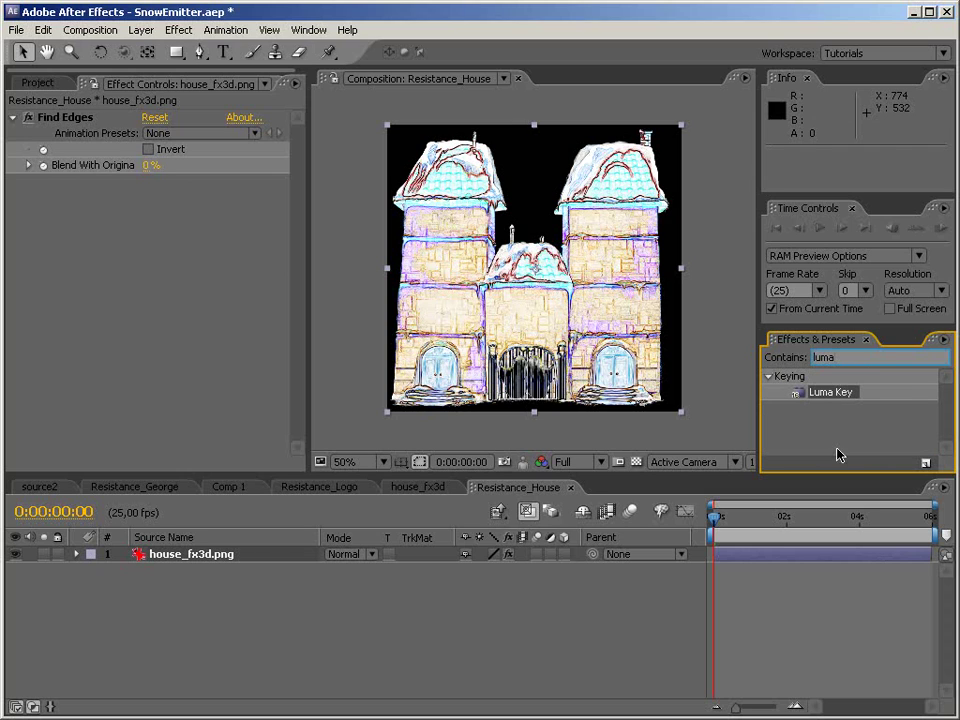
{"action": "left_click_drag", "start_coordinate": [836, 392], "coordinate": [180, 364]}
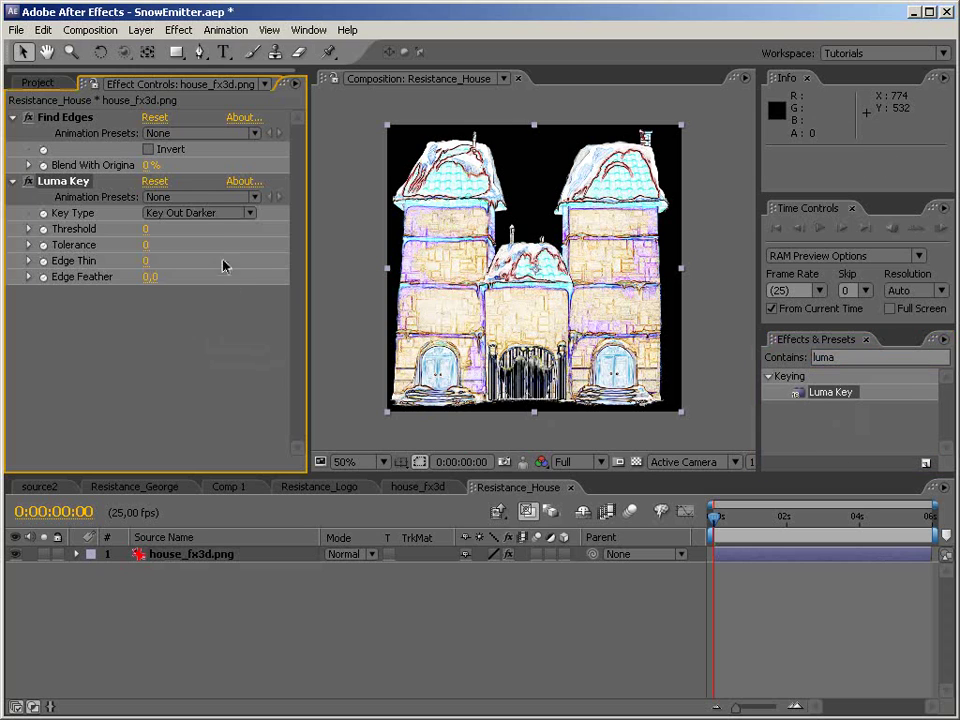
{"action": "left_click", "coordinate": [205, 213]}
{"action": "left_click", "coordinate": [219, 197]}
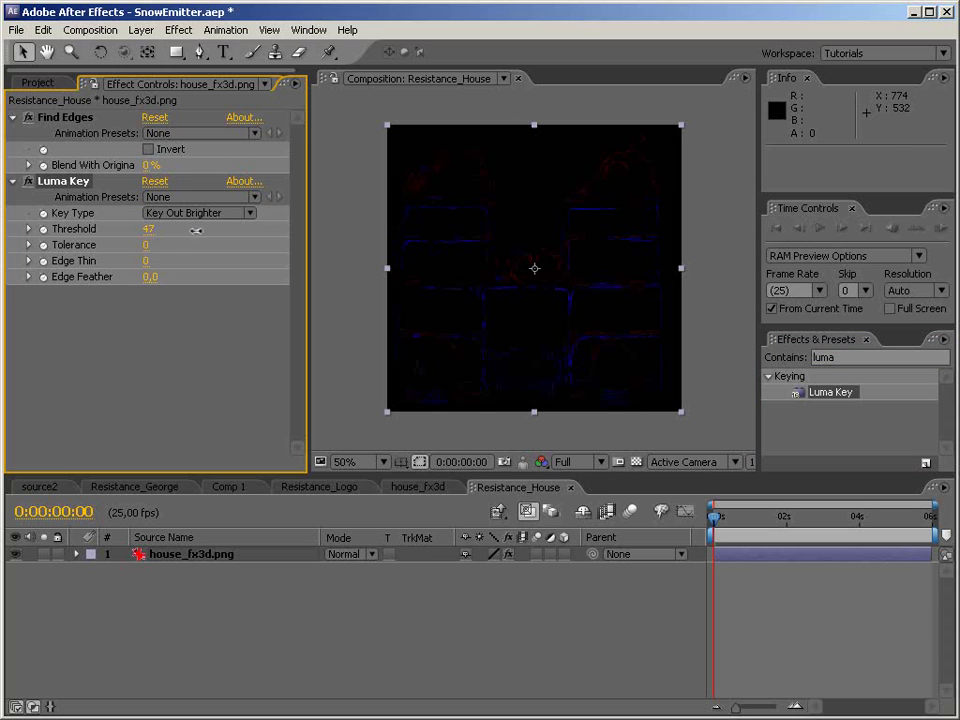
Set Luma Key Edge Thin to 2 and raise Threshold to 228 at 100% view.
{"action": "left_click_drag", "start_coordinate": [195, 230], "coordinate": [300, 230]}
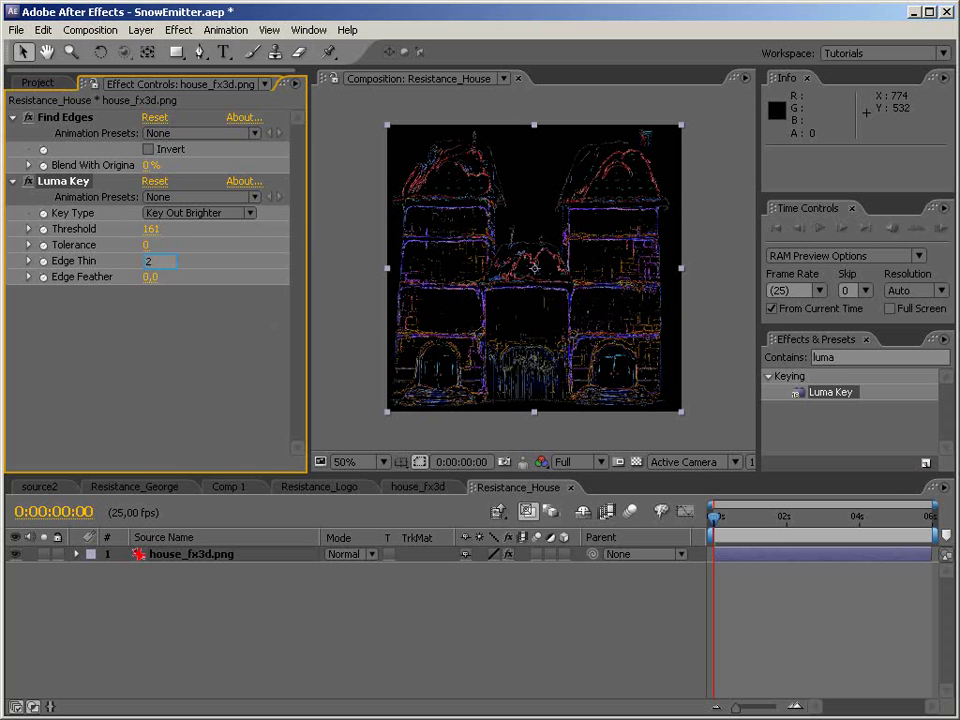
{"action": "key", "text": "Return"}
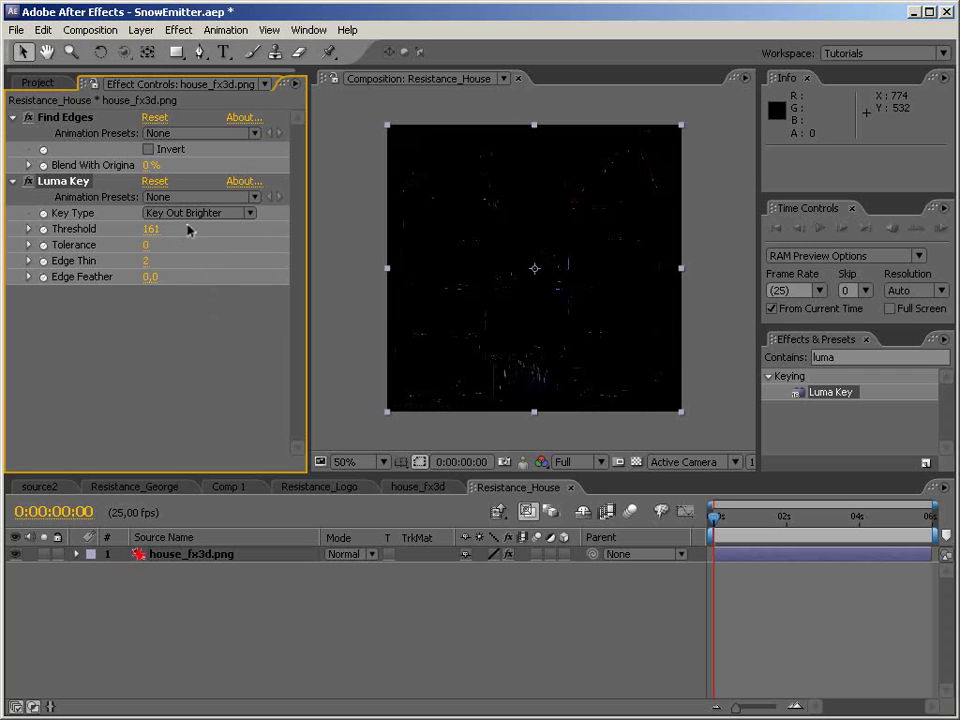
{"action": "key", "text": "slash"}
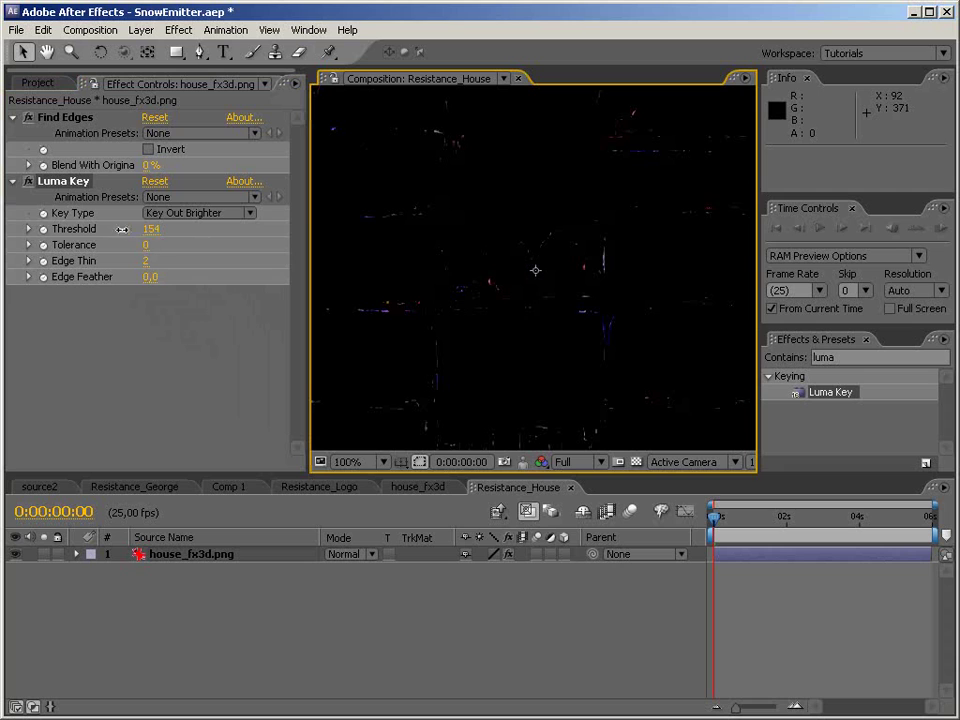
{"action": "left_click_drag", "start_coordinate": [154, 229], "coordinate": [225, 236]}
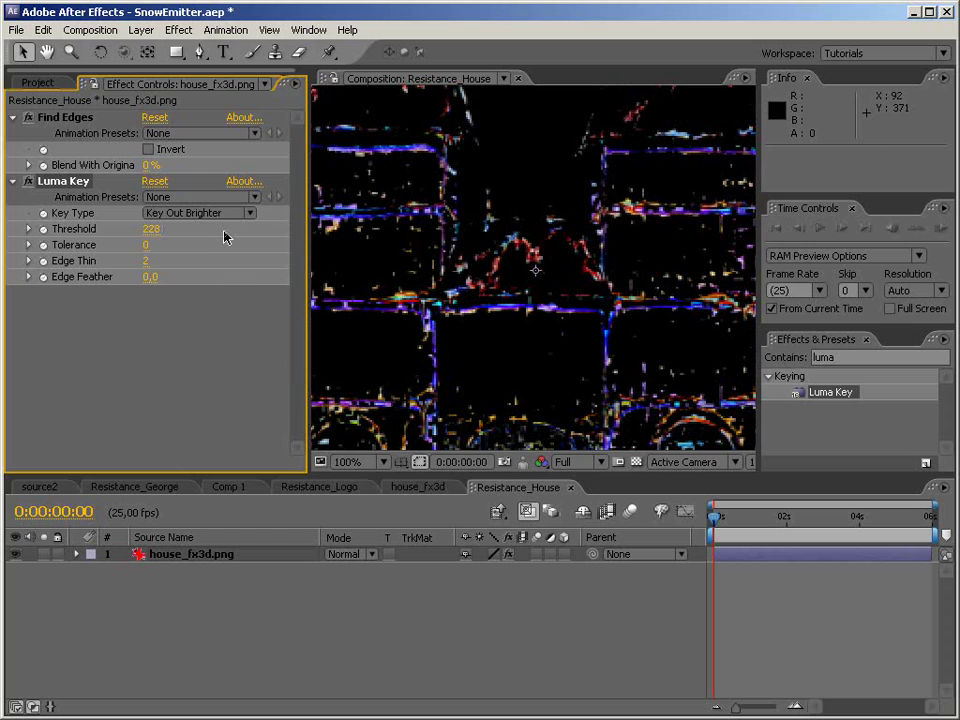
Apply a Fill effect below Luma Key on house_fx3d.png with colour FFFFFF.
{"action": "left_click", "coordinate": [441, 360]}
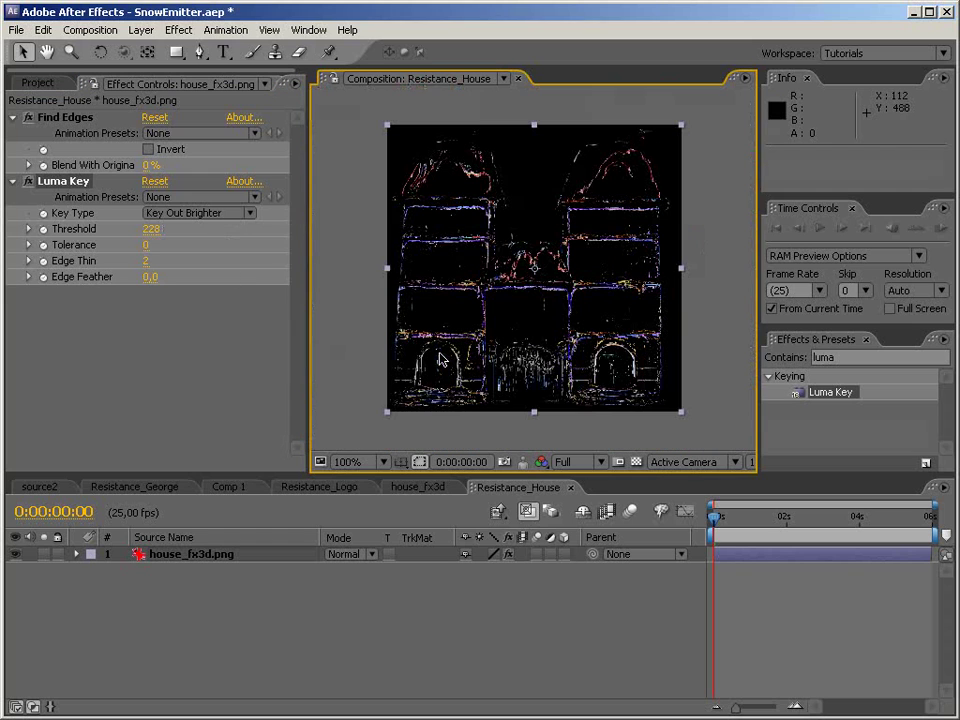
{"action": "left_click", "coordinate": [890, 357]}
{"action": "type", "text": "fil"}
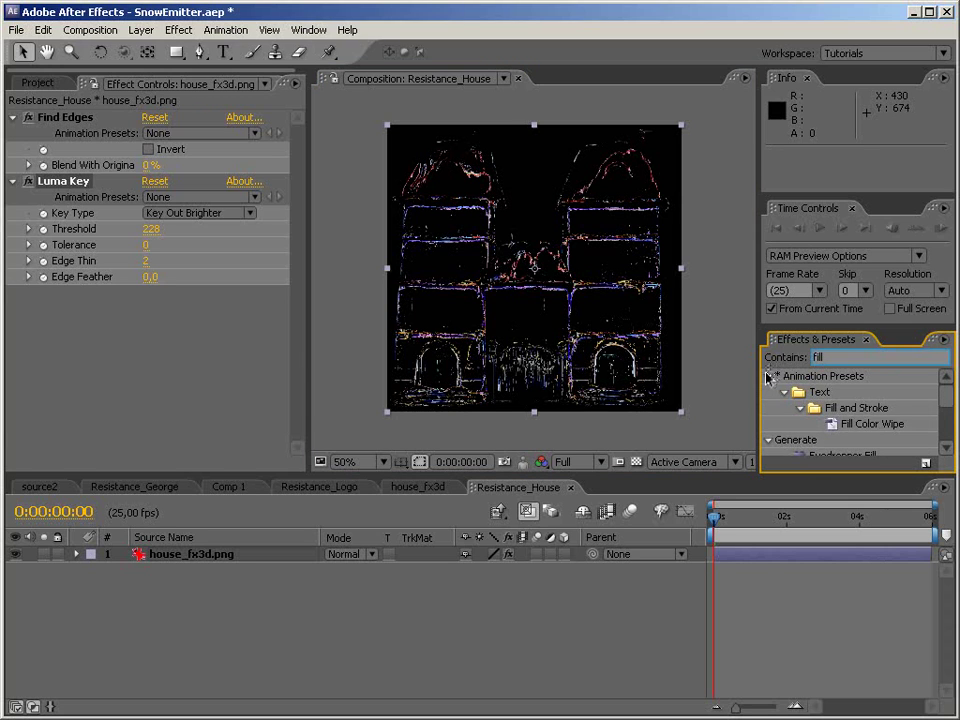
{"action": "type", "text": "l"}
{"action": "left_click_drag", "start_coordinate": [815, 426], "coordinate": [68, 282]}
{"action": "left_click", "coordinate": [153, 361]}
{"action": "left_click_drag", "start_coordinate": [388, 461], "coordinate": [298, 397]}
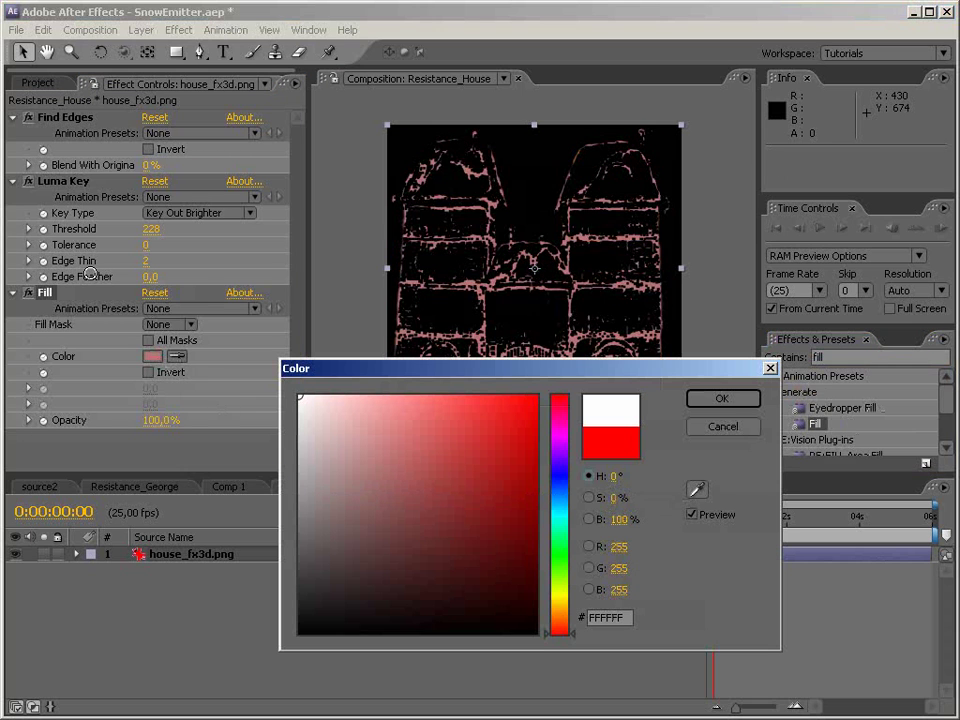
{"action": "left_click", "coordinate": [721, 399]}
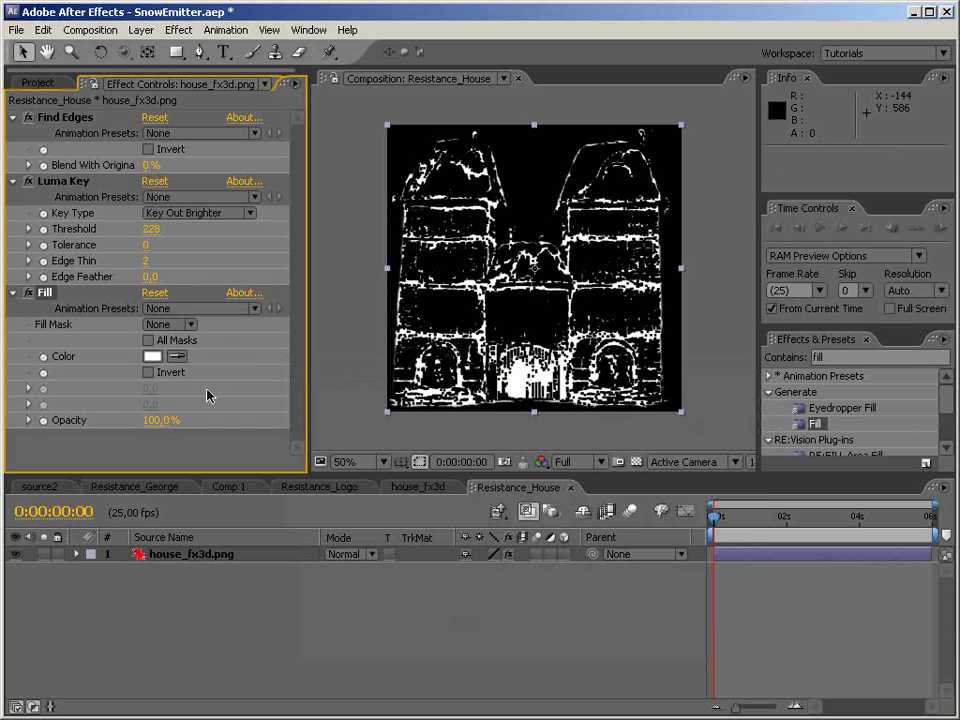
Collapse the Fill, Luma Key and Find Edges effects, then return to Resistance_House.
{"action": "left_click", "coordinate": [13, 292]}
{"action": "left_click", "coordinate": [13, 181]}
{"action": "left_click", "coordinate": [13, 118]}
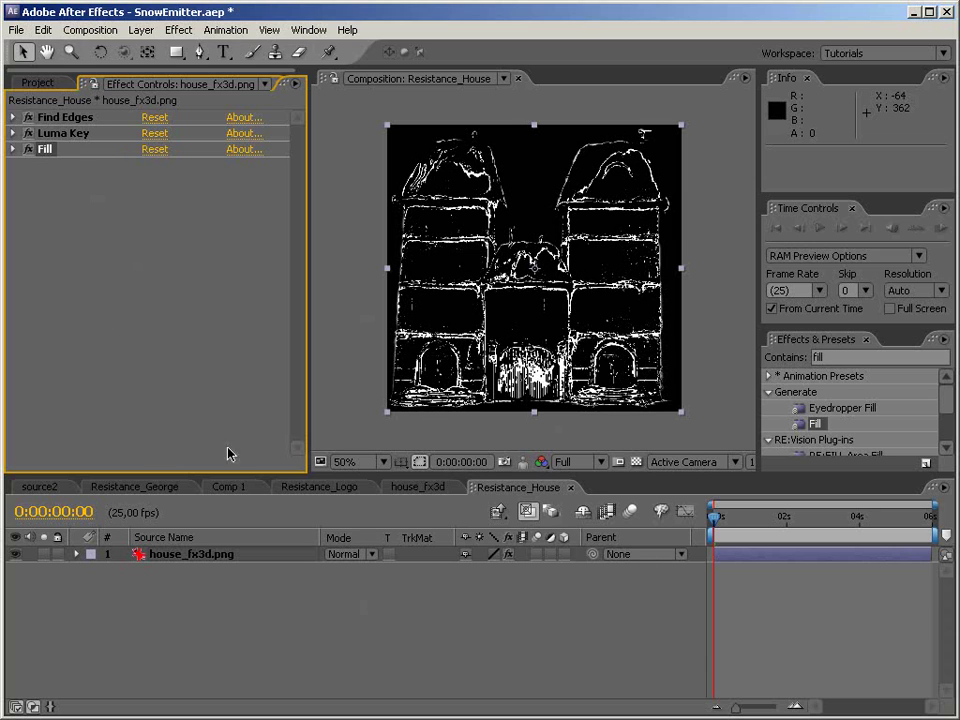
{"action": "left_click", "coordinate": [420, 487]}
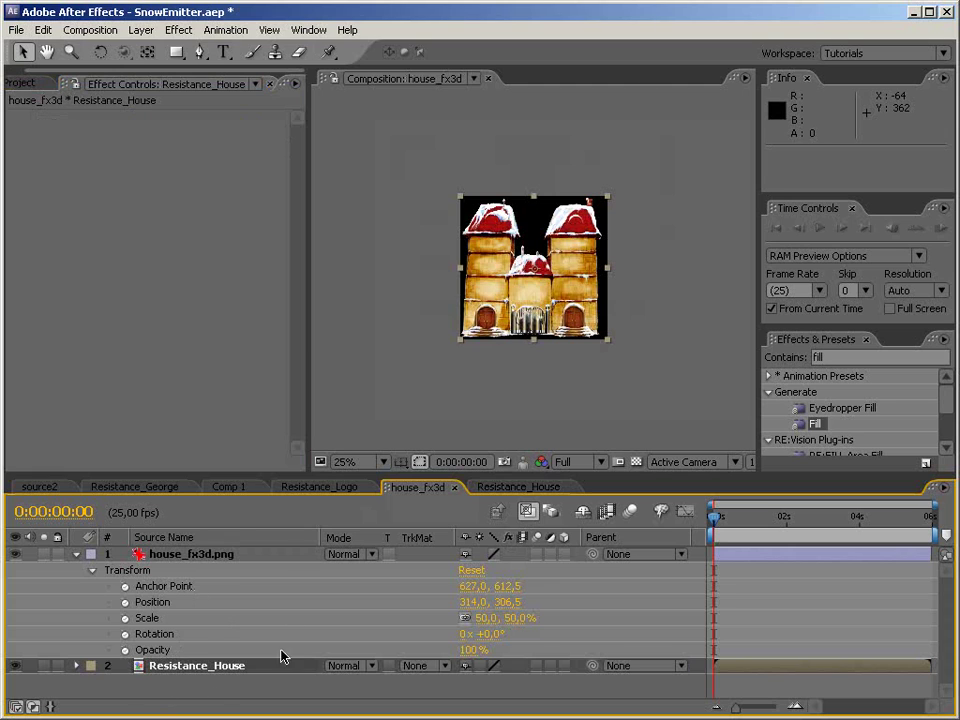
{"action": "left_click", "coordinate": [518, 487]}
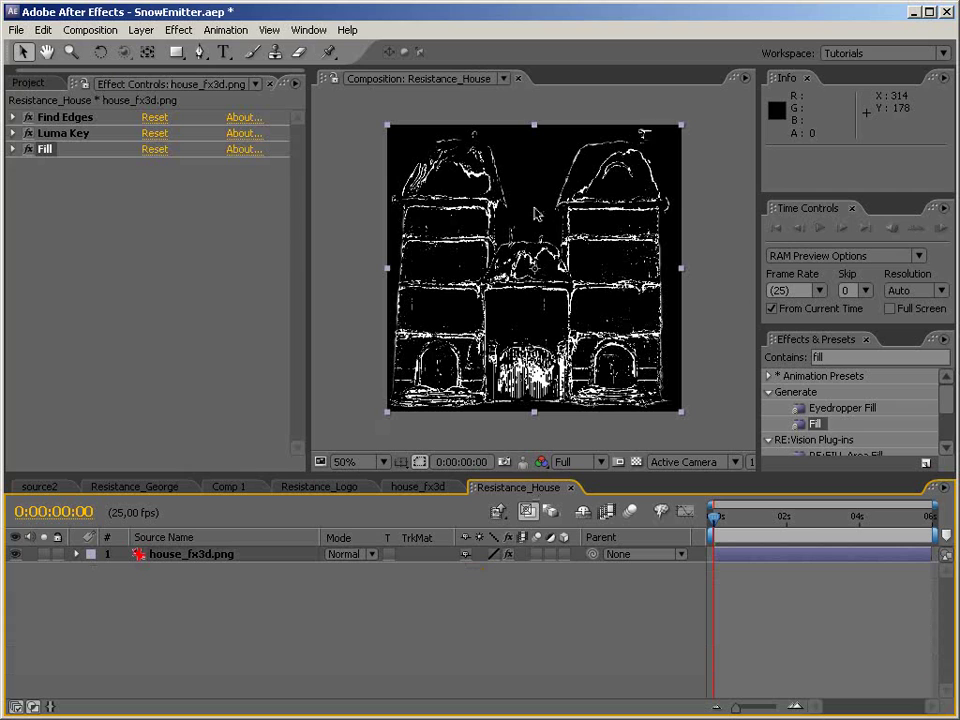
{"action": "left_click", "coordinate": [283, 609]}
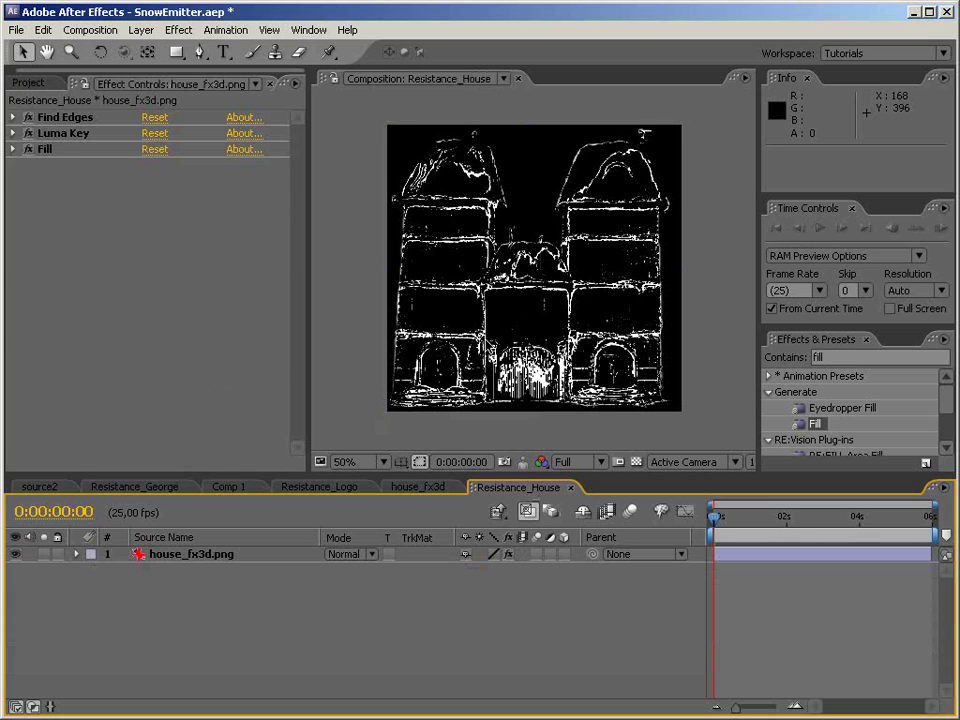
In house_fx3d, collapse layer 1's Transform properties and zoom the view to 50%.
{"action": "left_click", "coordinate": [425, 488]}
{"action": "left_click", "coordinate": [78, 558]}
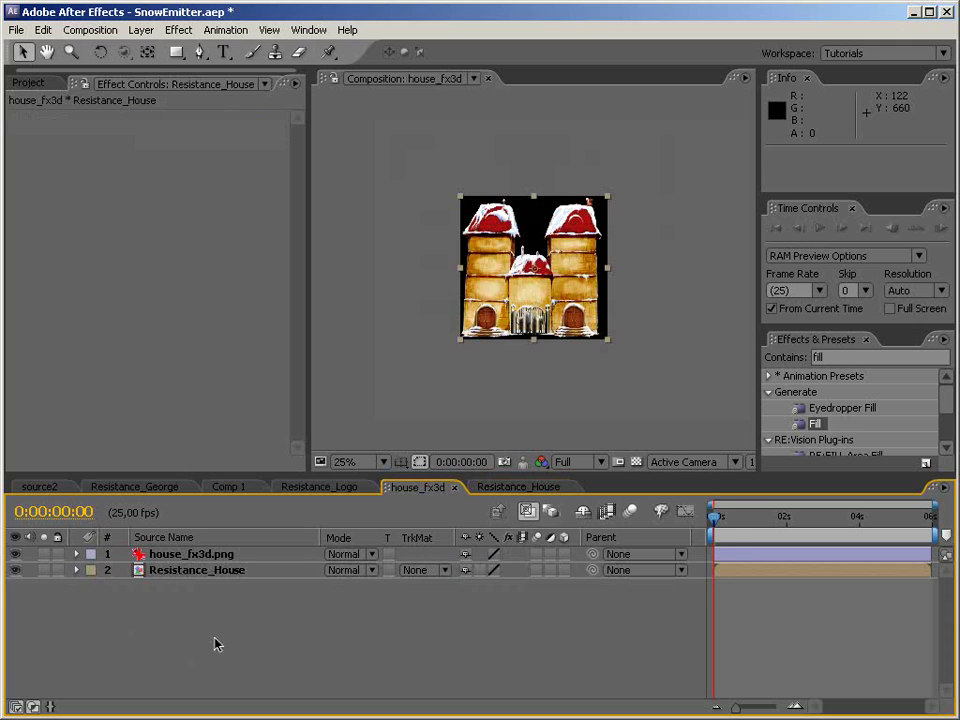
{"action": "left_click", "coordinate": [96, 602]}
{"action": "key", "text": "period"}
{"action": "right_click", "coordinate": [375, 620]}
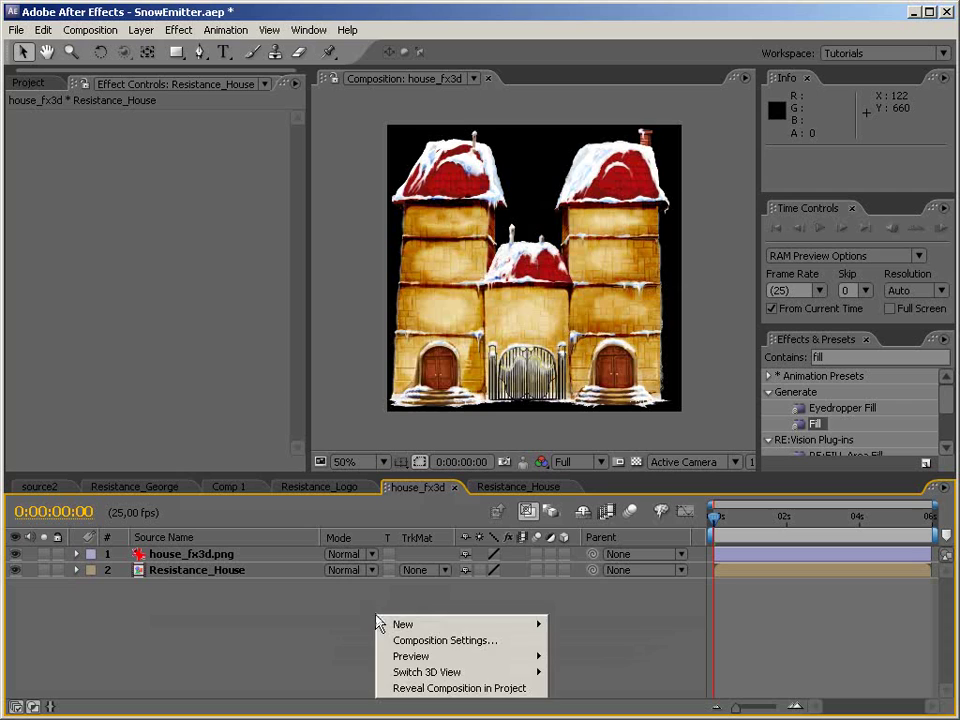
{"action": "left_click", "coordinate": [352, 608]}
Select the SnowParticles layer in the Comp 1 composition.
{"action": "left_click", "coordinate": [322, 487]}
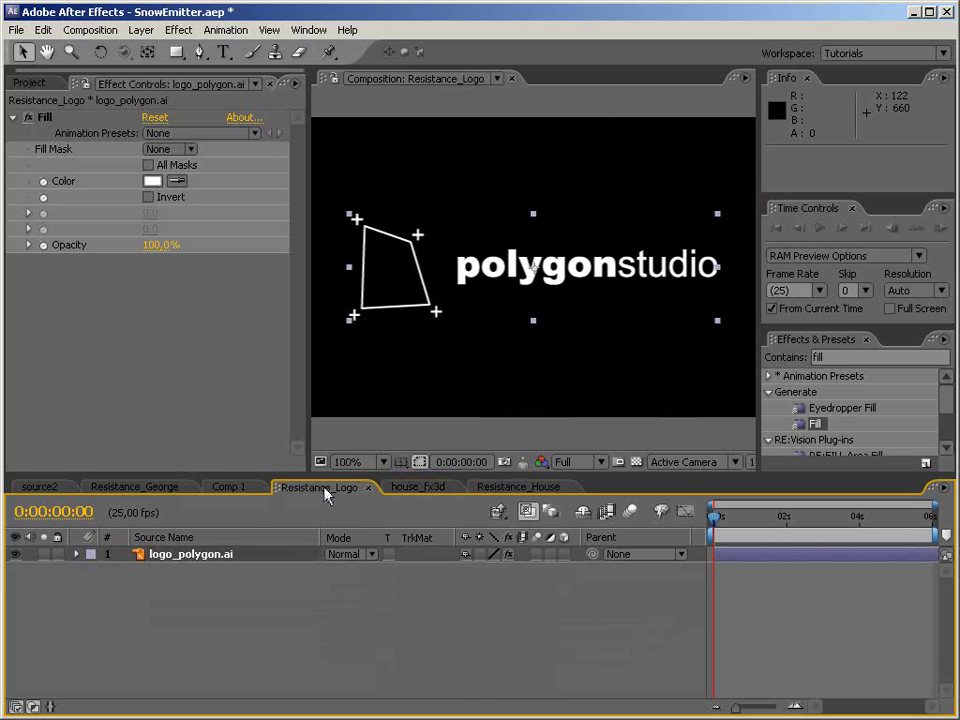
{"action": "left_click", "coordinate": [230, 487]}
{"action": "left_click_drag", "start_coordinate": [946, 615], "coordinate": [945, 568]}
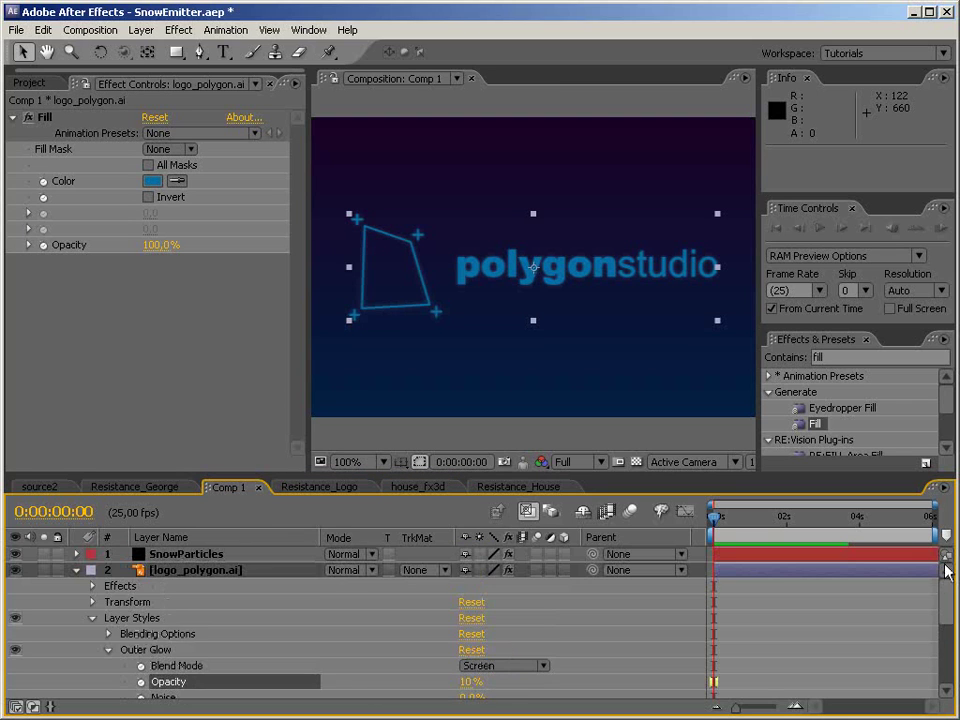
{"action": "left_click", "coordinate": [229, 554]}
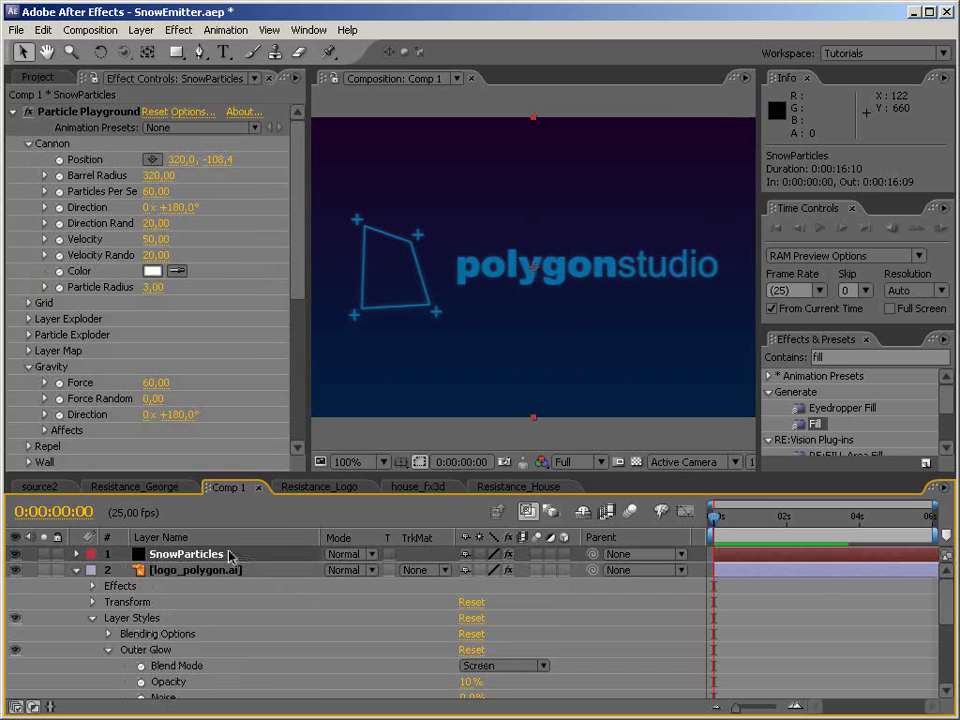
Paste SnowParticles into house_fx3d and bring up its Solid Settings.
{"action": "left_click", "coordinate": [472, 486]}
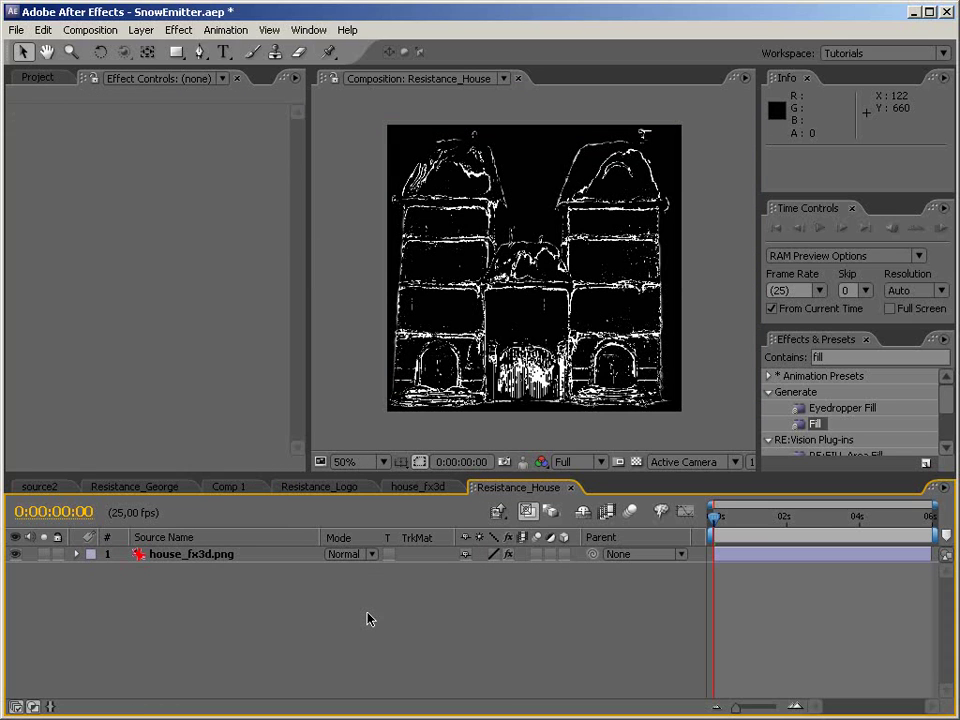
{"action": "left_click", "coordinate": [418, 487]}
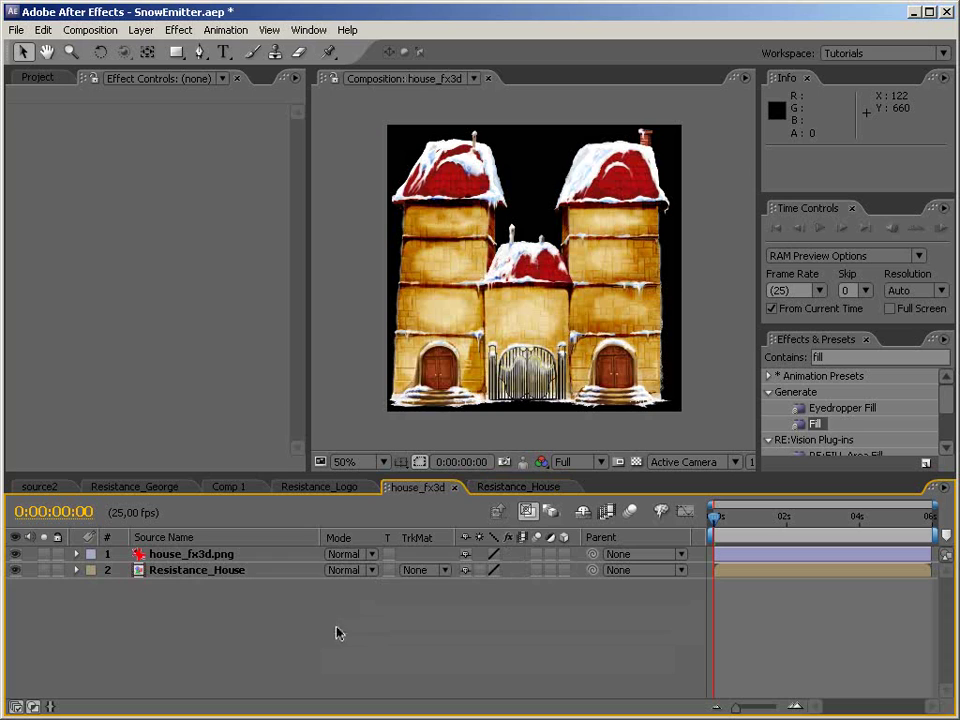
{"action": "key", "text": "ctrl+v"}
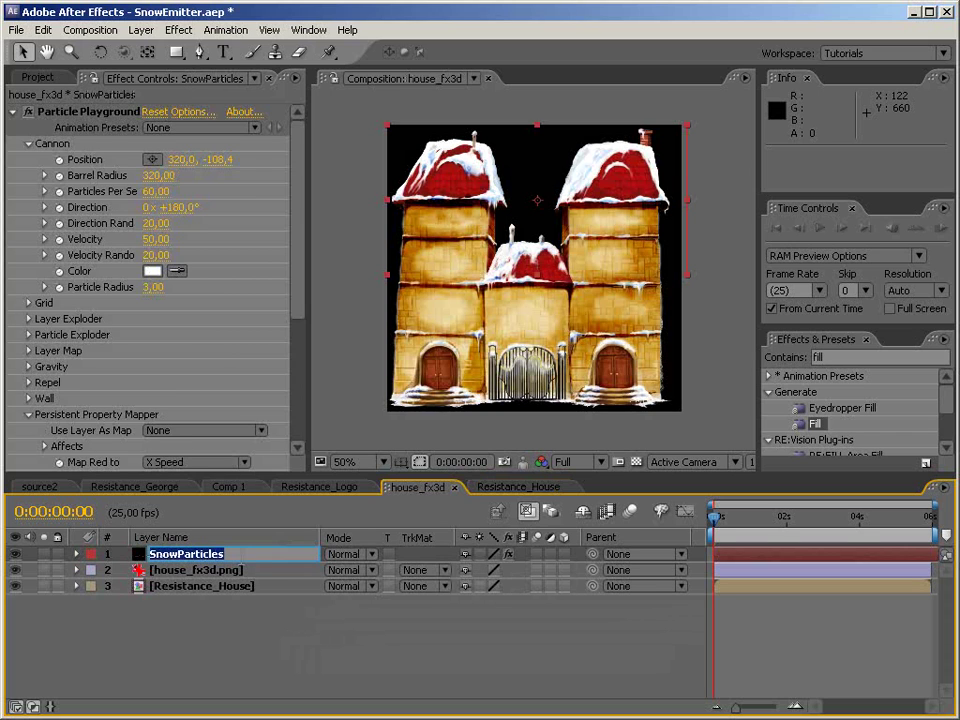
{"action": "key", "text": "Return"}
{"action": "left_click", "coordinate": [265, 644]}
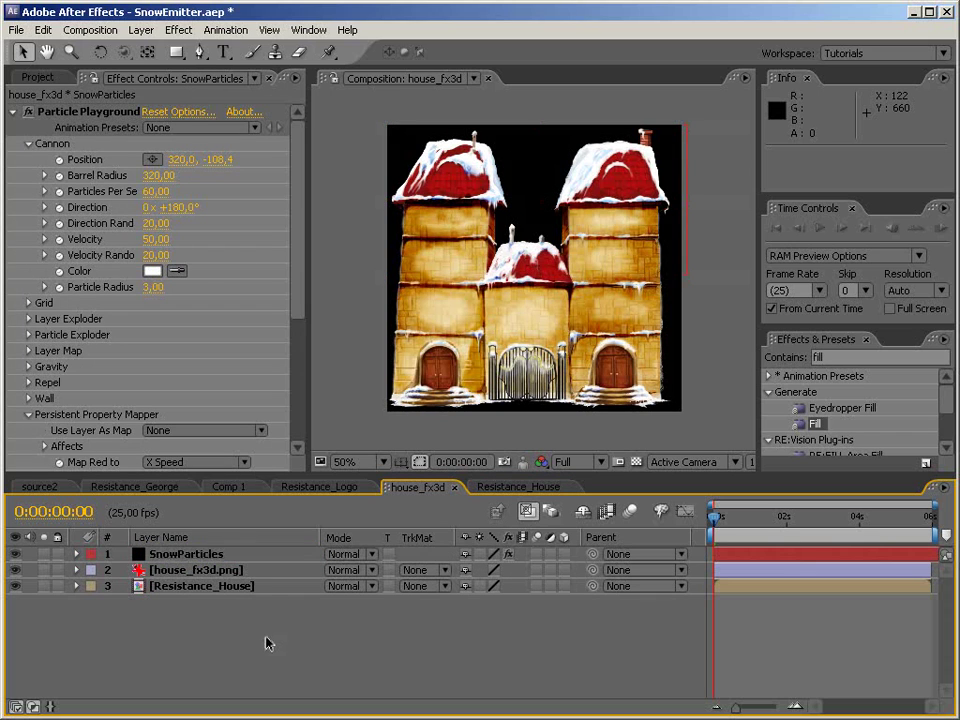
{"action": "right_click", "coordinate": [196, 555]}
{"action": "left_click", "coordinate": [171, 607]}
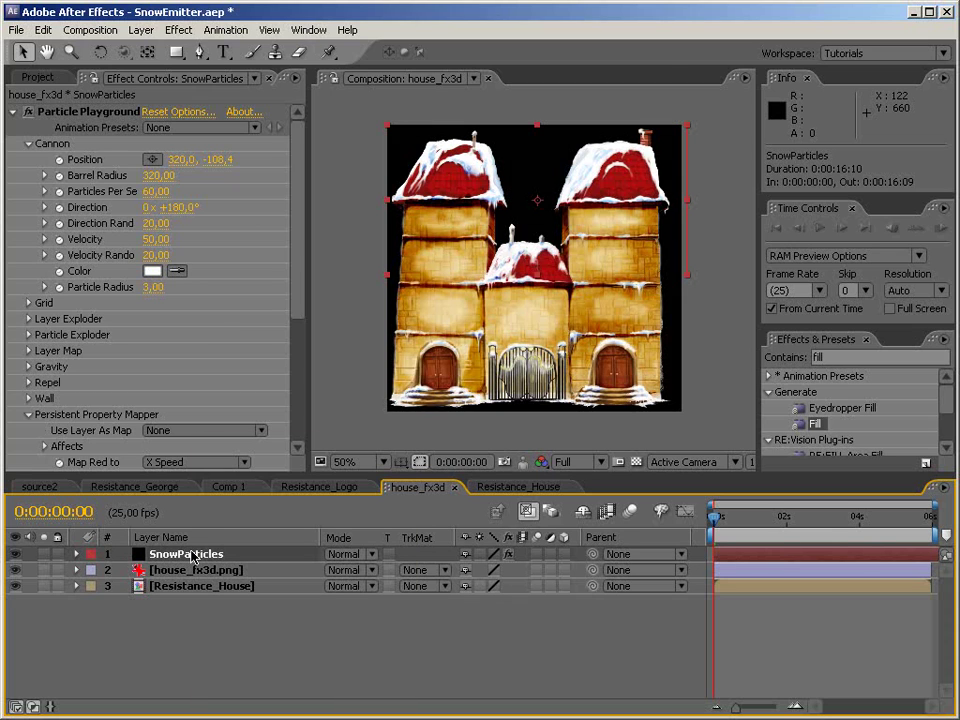
{"action": "key", "text": "ctrl+y"}
Resize the SnowParticles solid to the 628×613 comp size and list the map layer choices.
{"action": "left_click", "coordinate": [445, 311]}
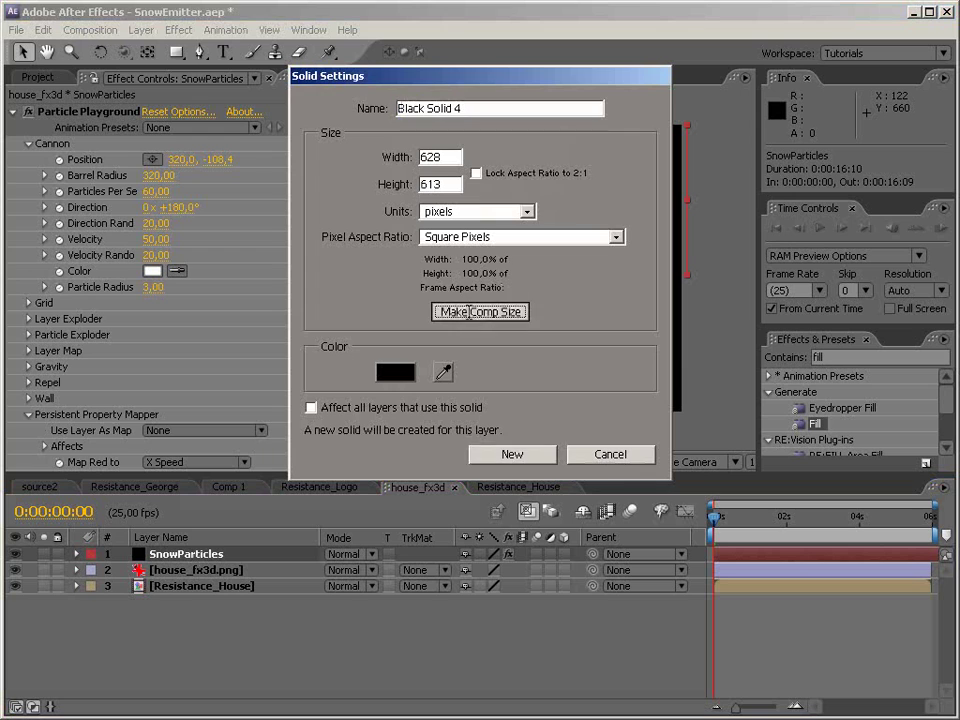
{"action": "left_click", "coordinate": [512, 454]}
{"action": "left_click", "coordinate": [76, 554]}
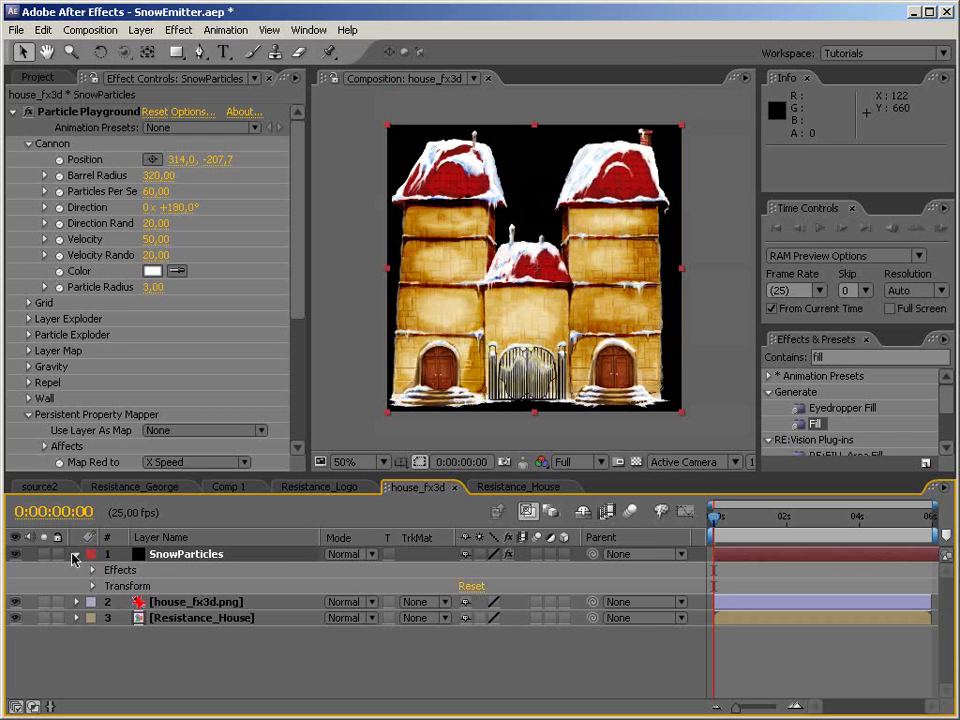
{"action": "left_click", "coordinate": [76, 554]}
{"action": "left_click_drag", "start_coordinate": [304, 311], "coordinate": [303, 354]}
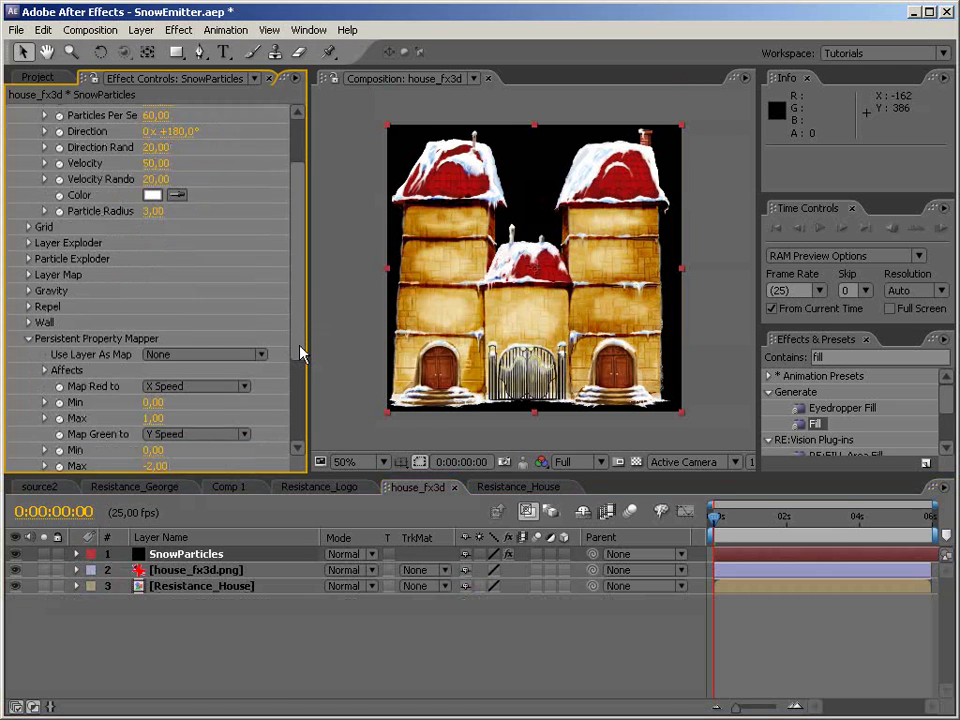
{"action": "left_click", "coordinate": [229, 354]}
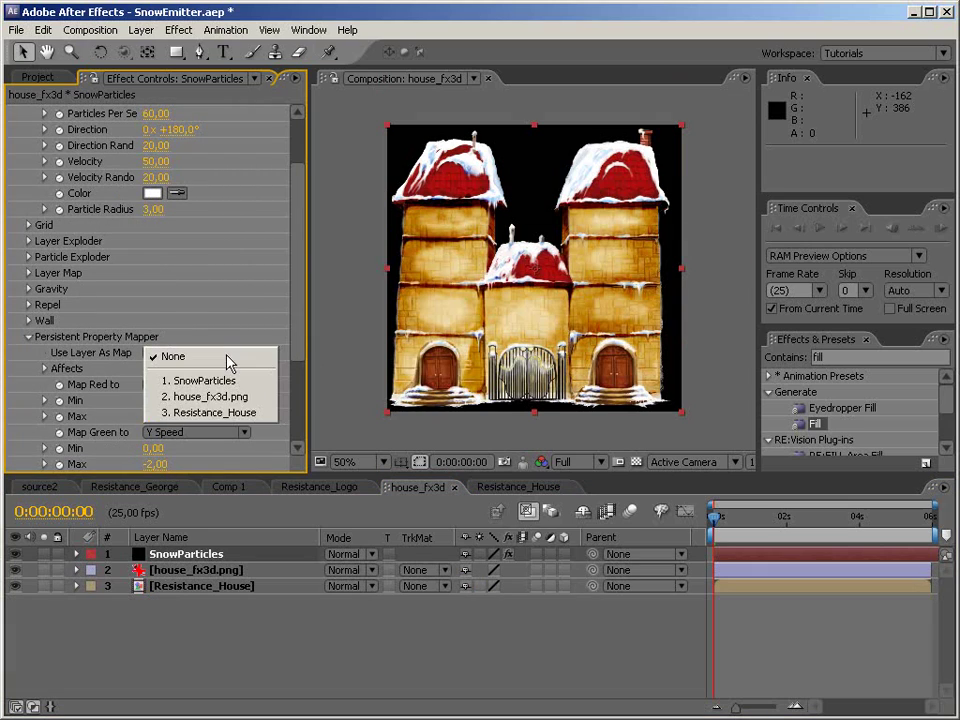
Set Use Layer As Map to Resistance_House and scrub to about 0:00:04:24.
{"action": "left_click", "coordinate": [228, 413]}
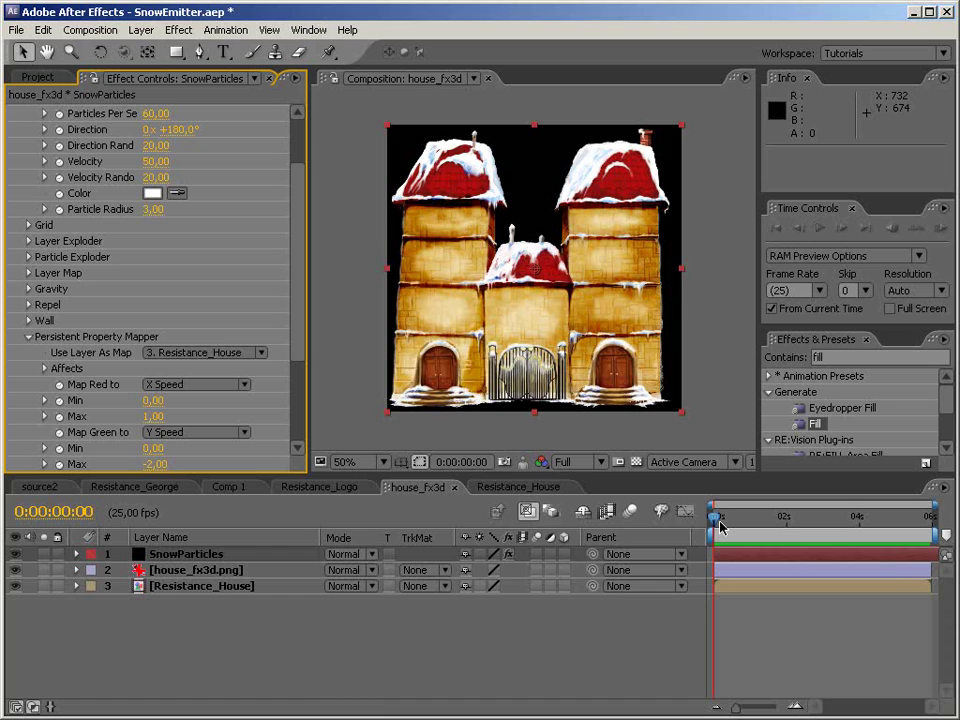
{"action": "left_click_drag", "start_coordinate": [720, 527], "coordinate": [893, 528]}
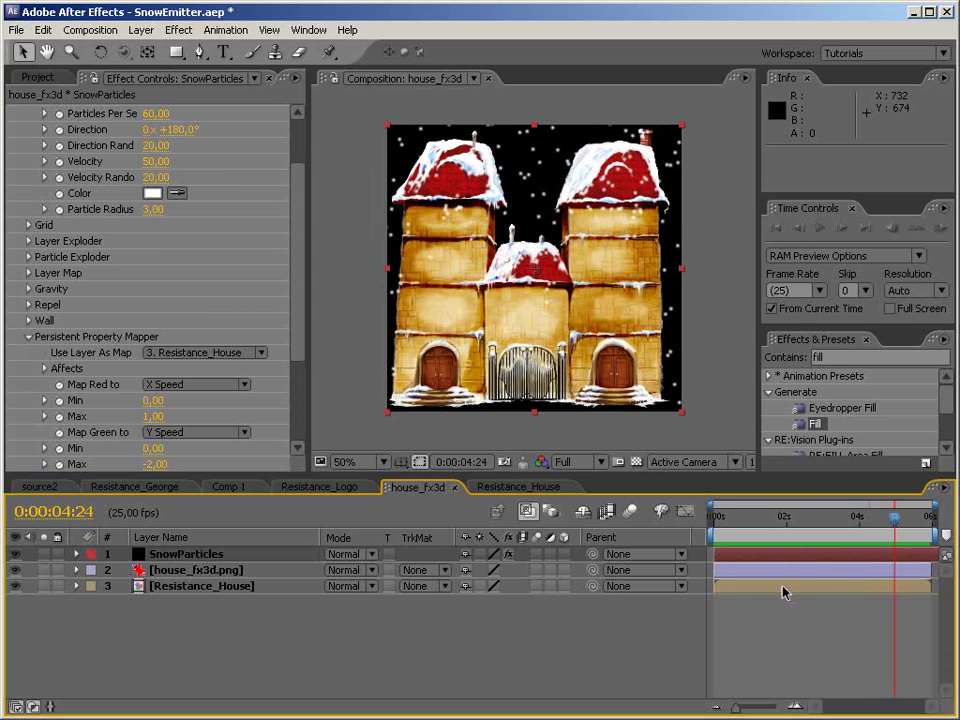